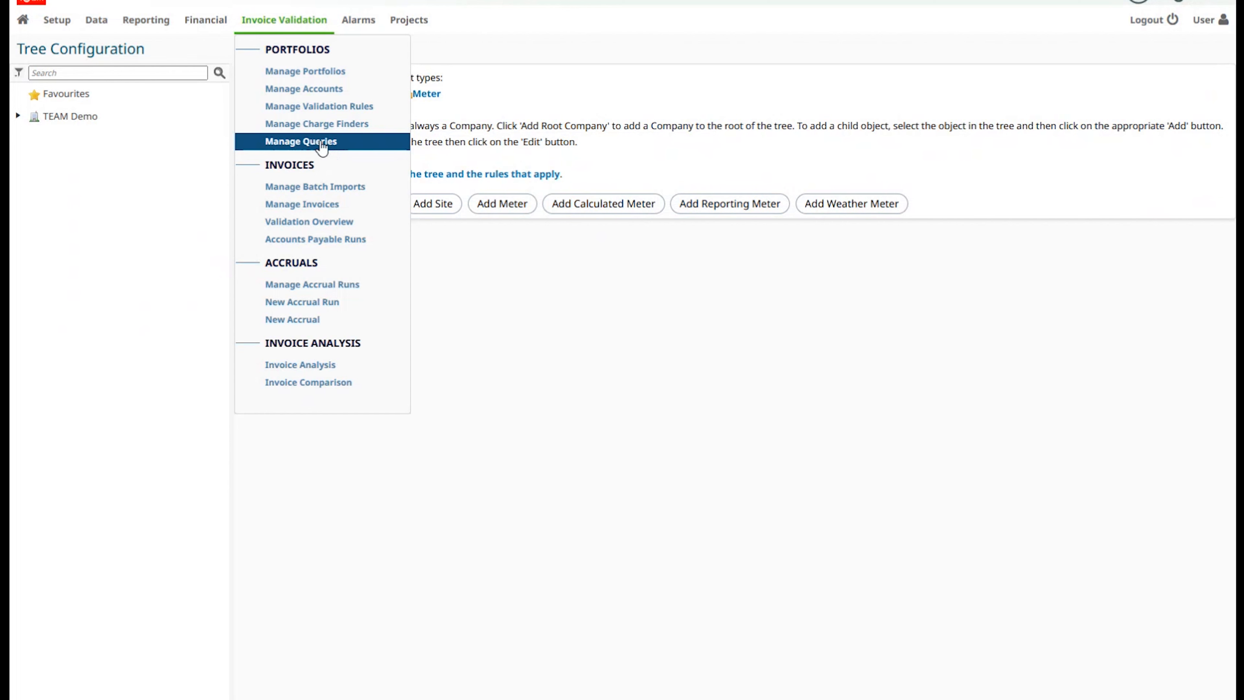
# Open the query management page and review the options offered by the Query Status and Query Category filters
pyautogui.click(329, 147)
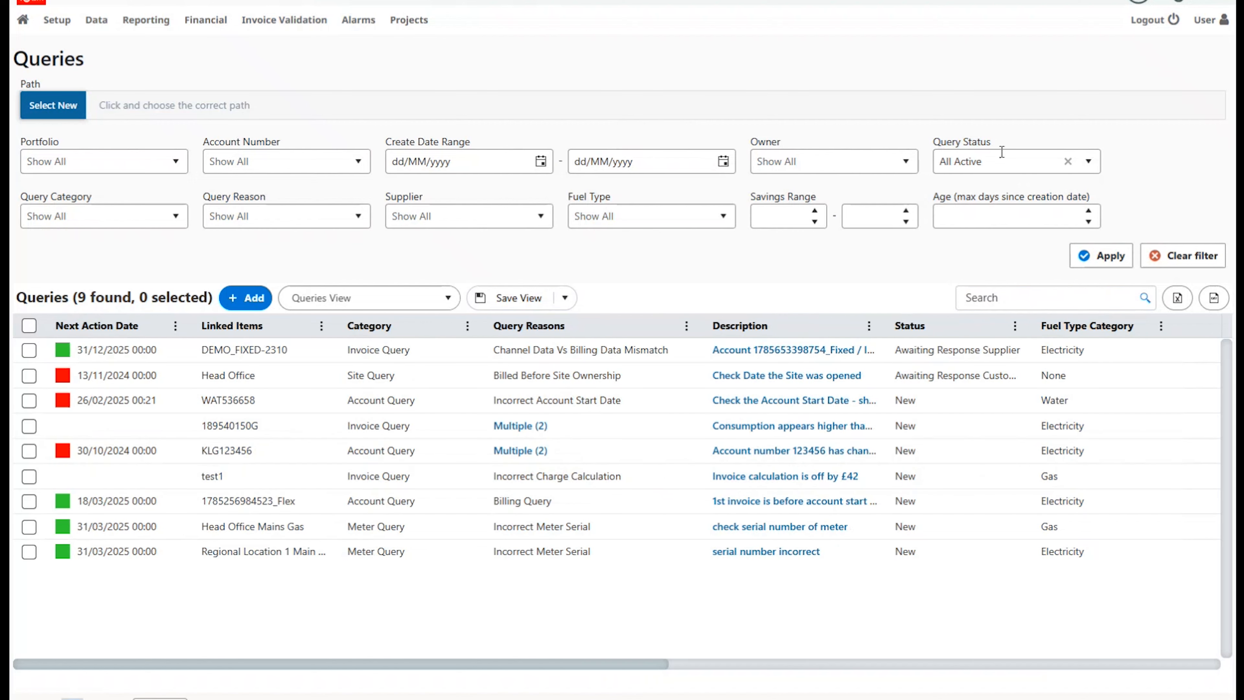
pyautogui.click(1087, 162)
pyautogui.scroll(-3, 1077, 209)
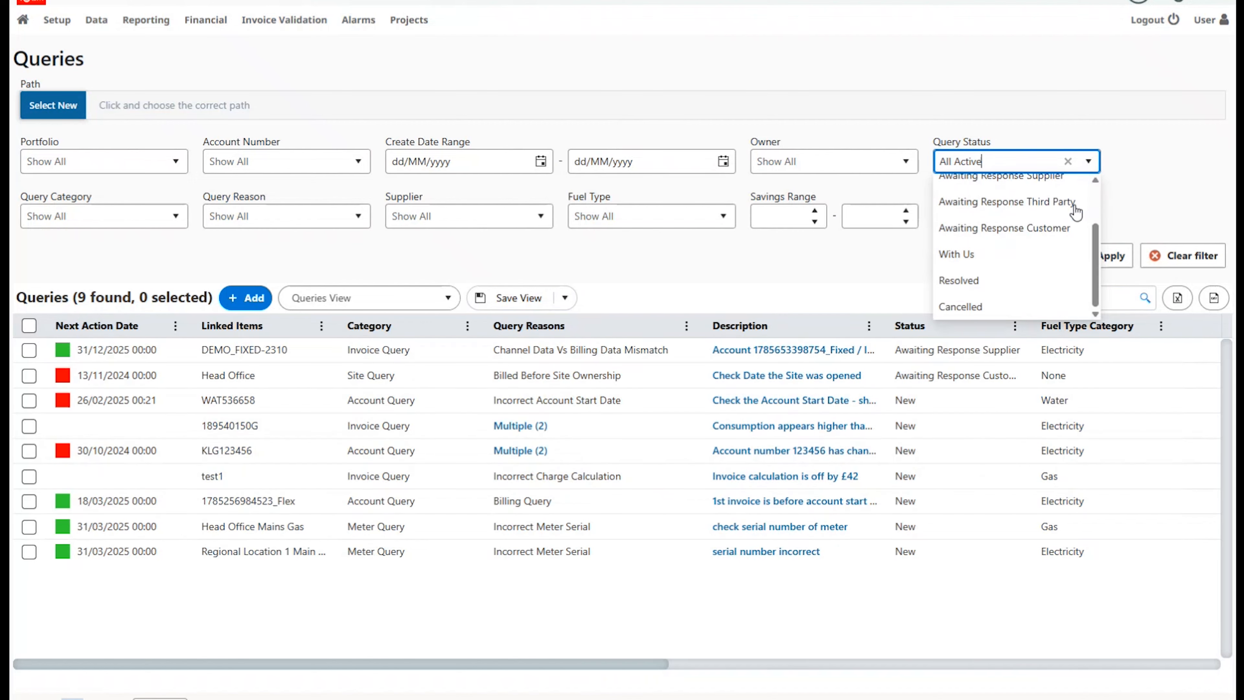
pyautogui.scroll(3, 1077, 210)
pyautogui.click(1146, 182)
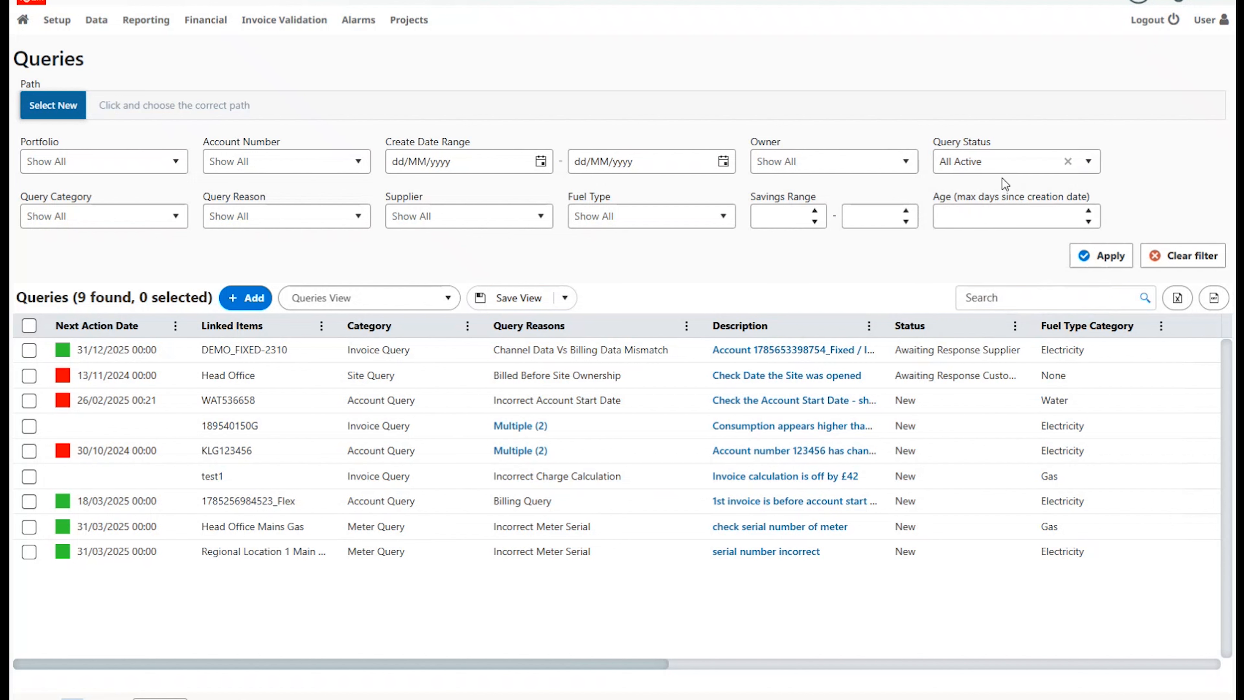
pyautogui.click(177, 218)
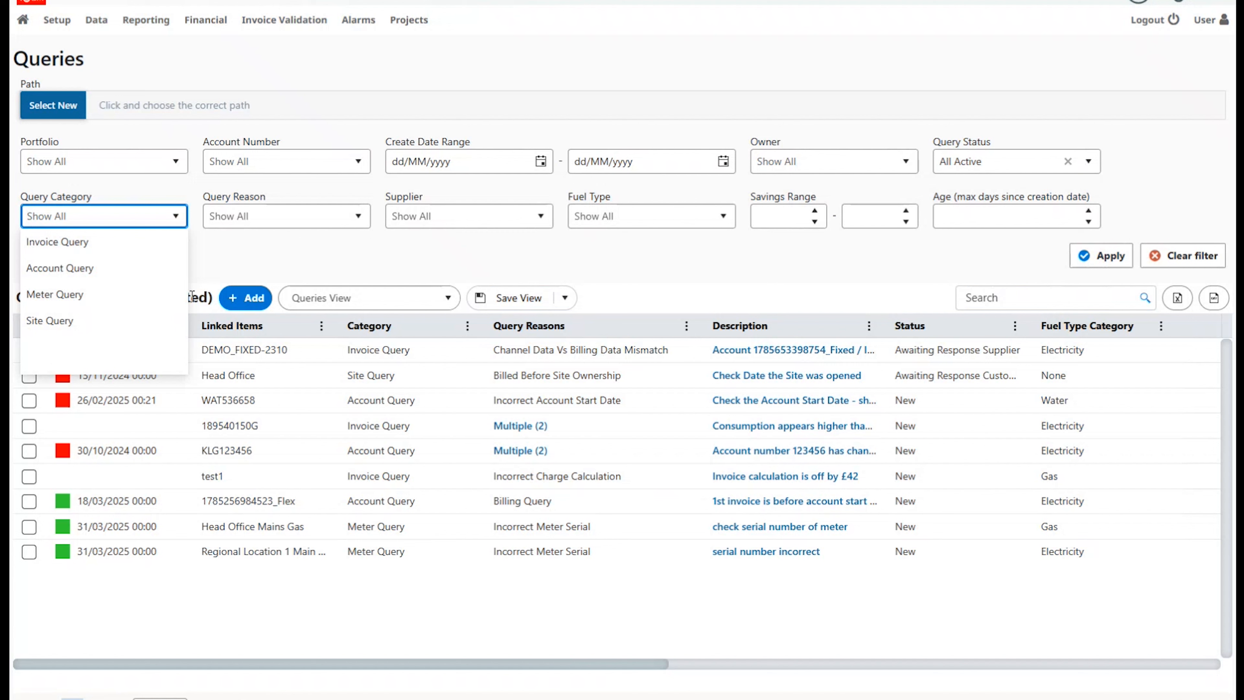
pyautogui.click(748, 274)
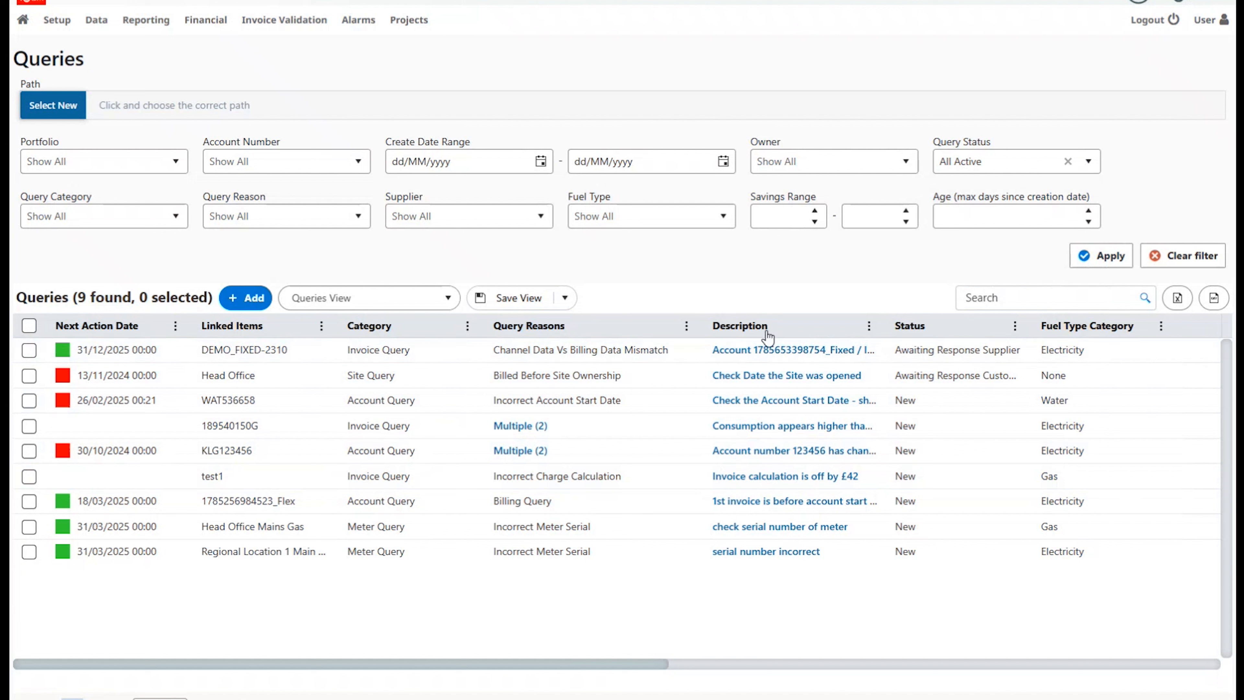
# Move the Description column ahead of Query Reasons in the queries list and narrow the Query Reasons column
pyautogui.moveTo(767, 337); pyautogui.dragTo(583, 338)
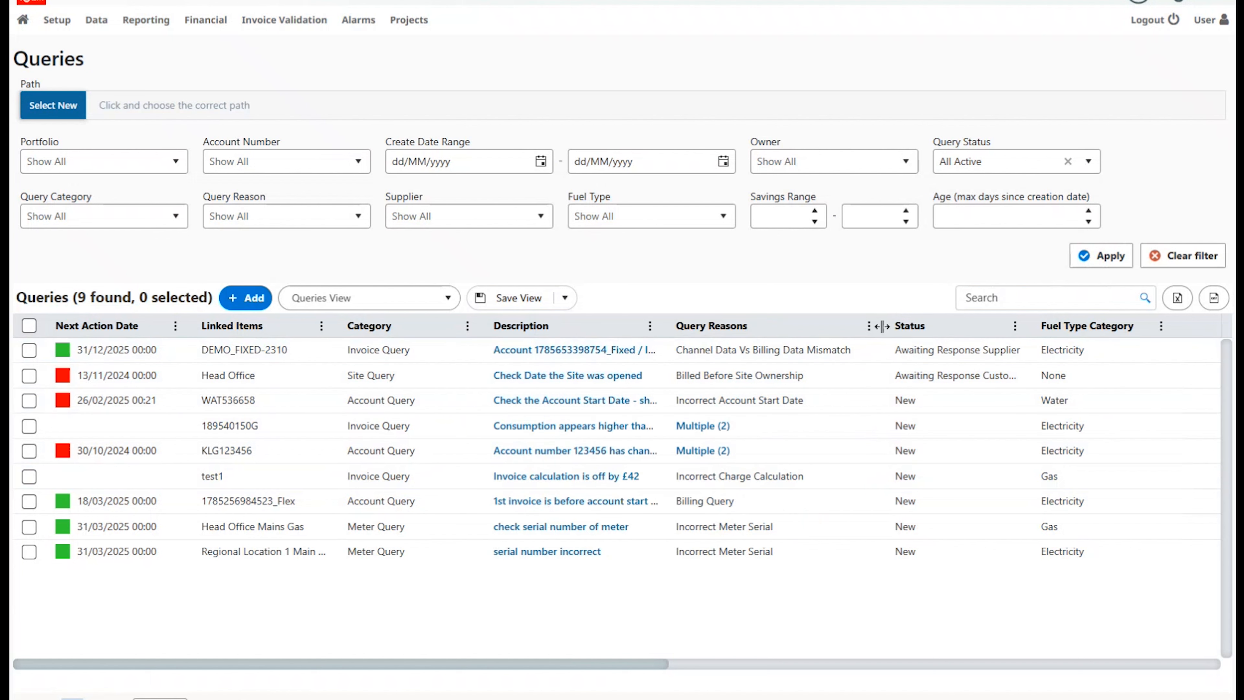
pyautogui.moveTo(882, 326); pyautogui.dragTo(859, 326)
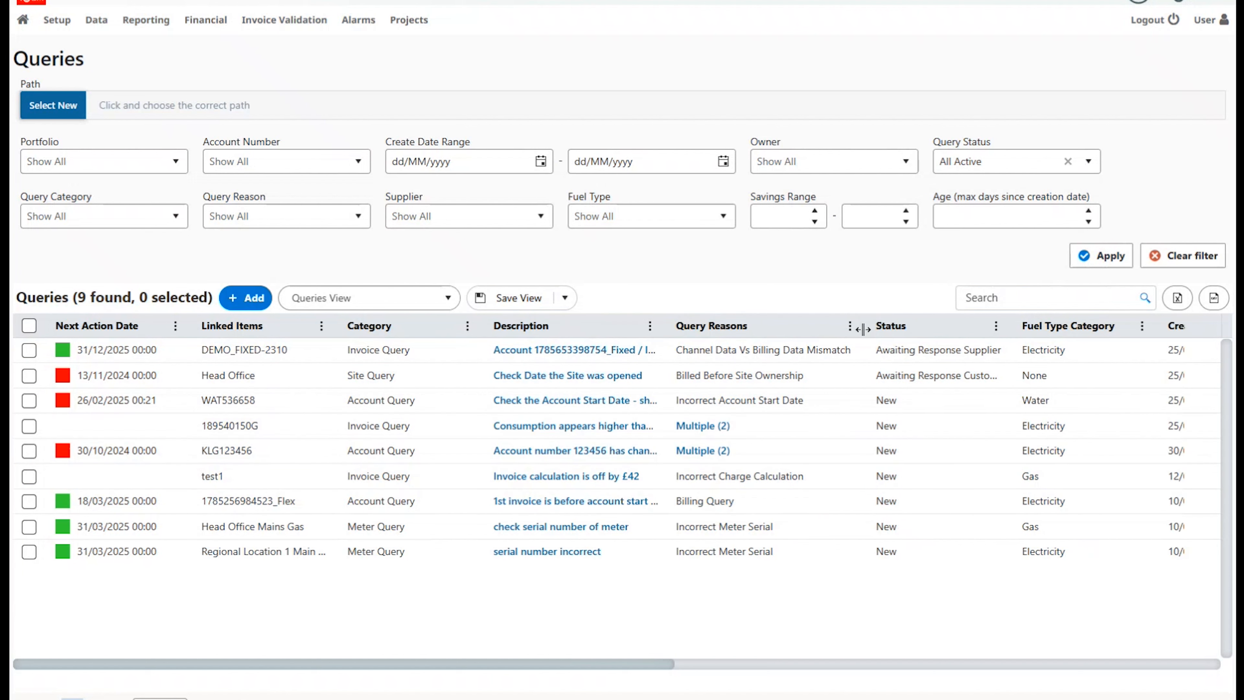
# Examine the Description column's list of available columns and check the horizontal extent of the queries list
pyautogui.click(658, 325)
pyautogui.click(682, 403)
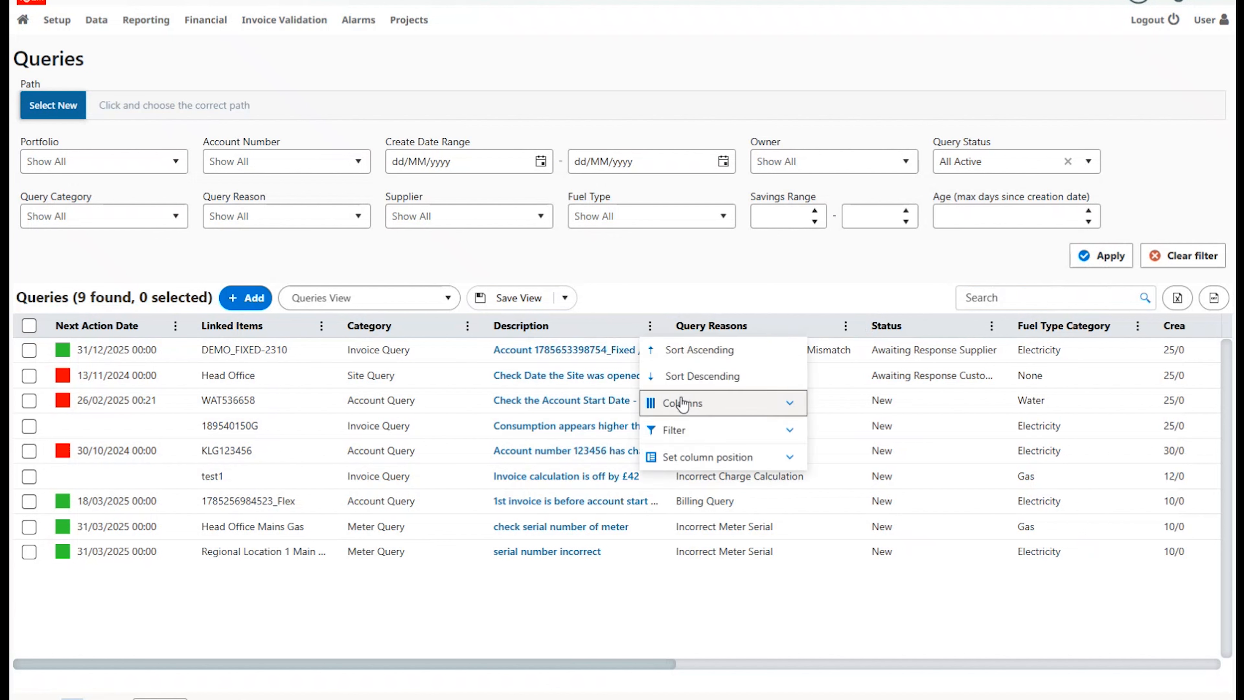
pyautogui.click(943, 627)
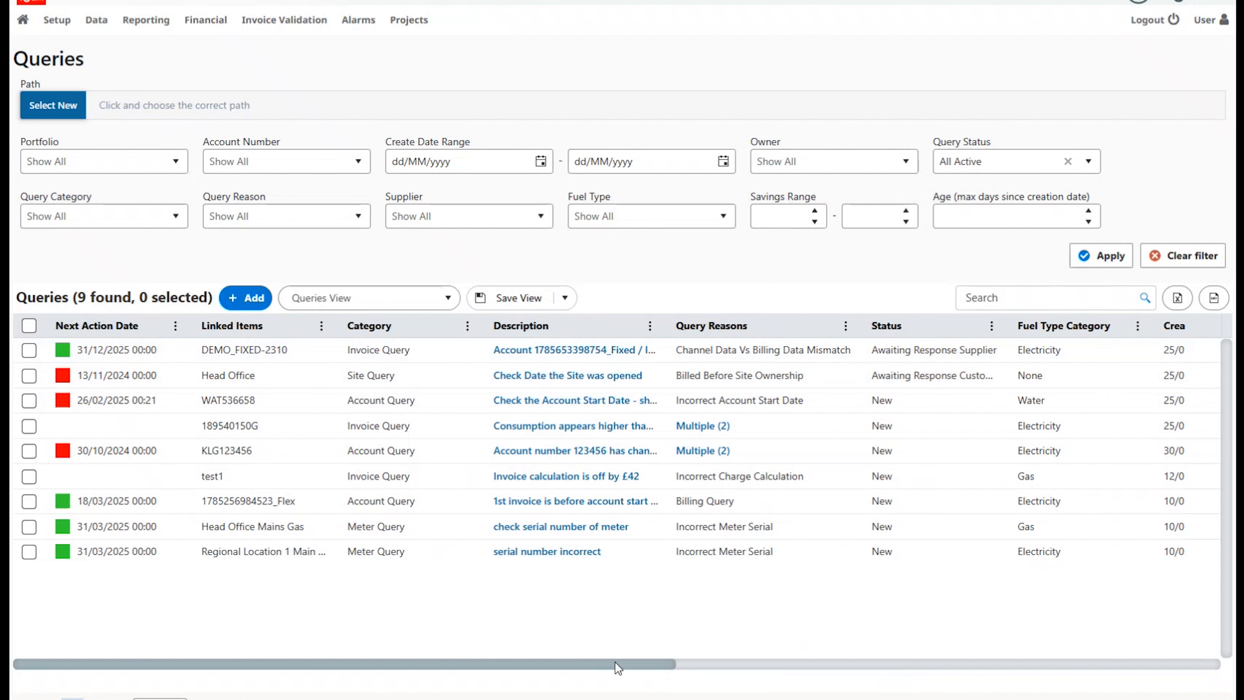
pyautogui.moveTo(615, 664); pyautogui.dragTo(550, 680)
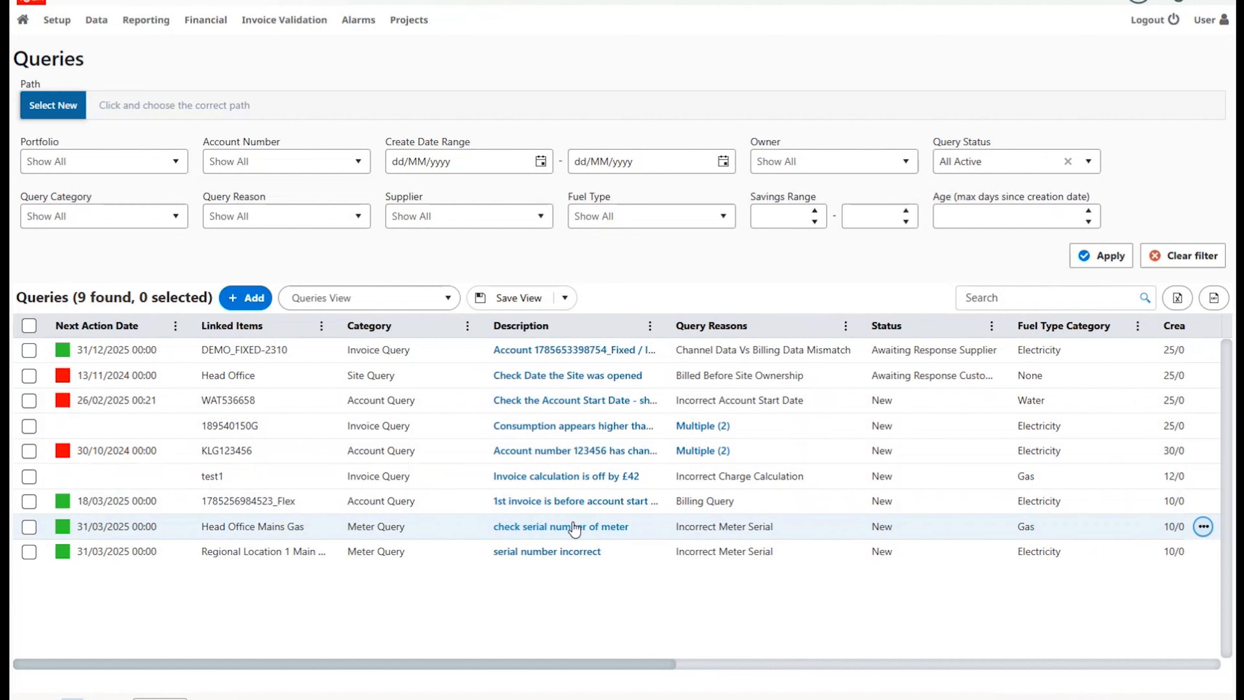
# Open the account query due 30/10/2024, answer No to its next action being completed, and leave it without saving
pyautogui.click(566, 454)
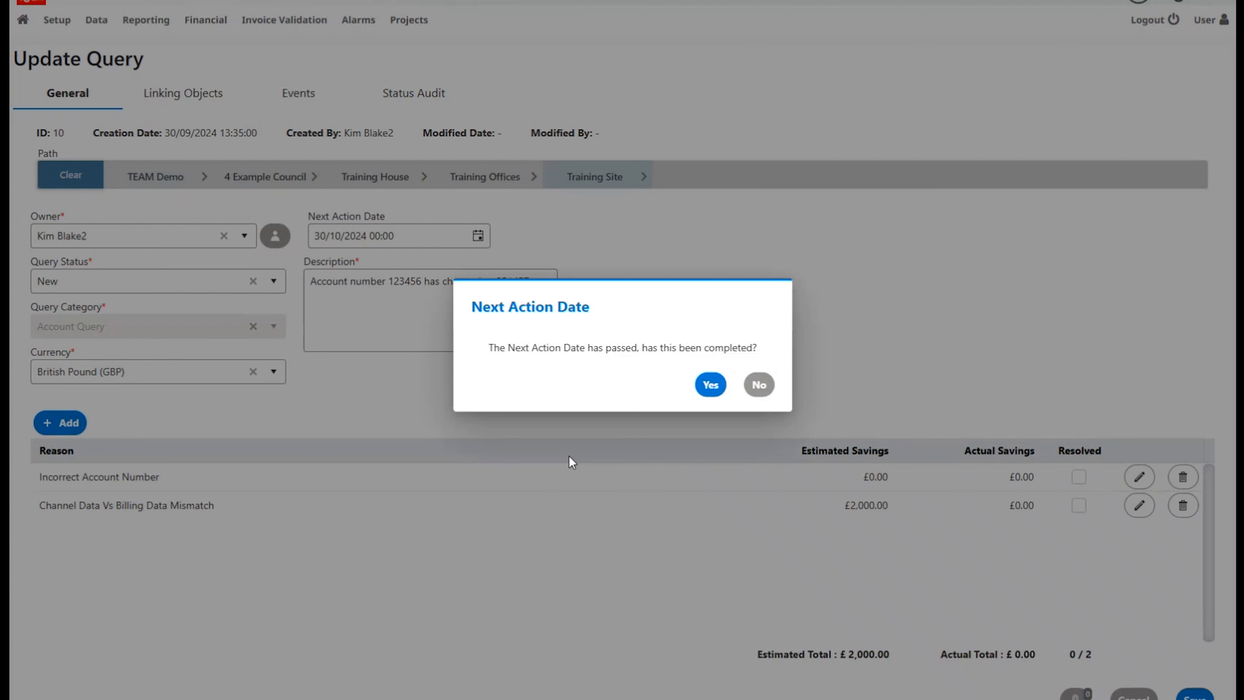
pyautogui.click(758, 385)
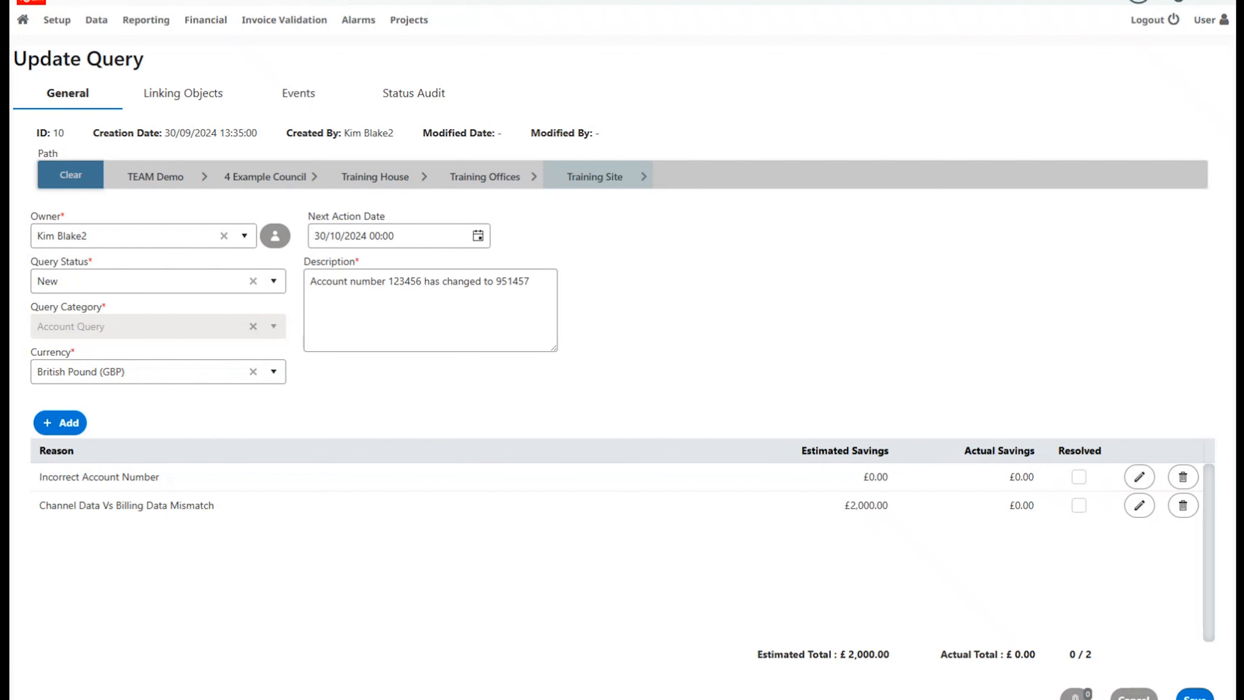
pyautogui.click(1134, 695)
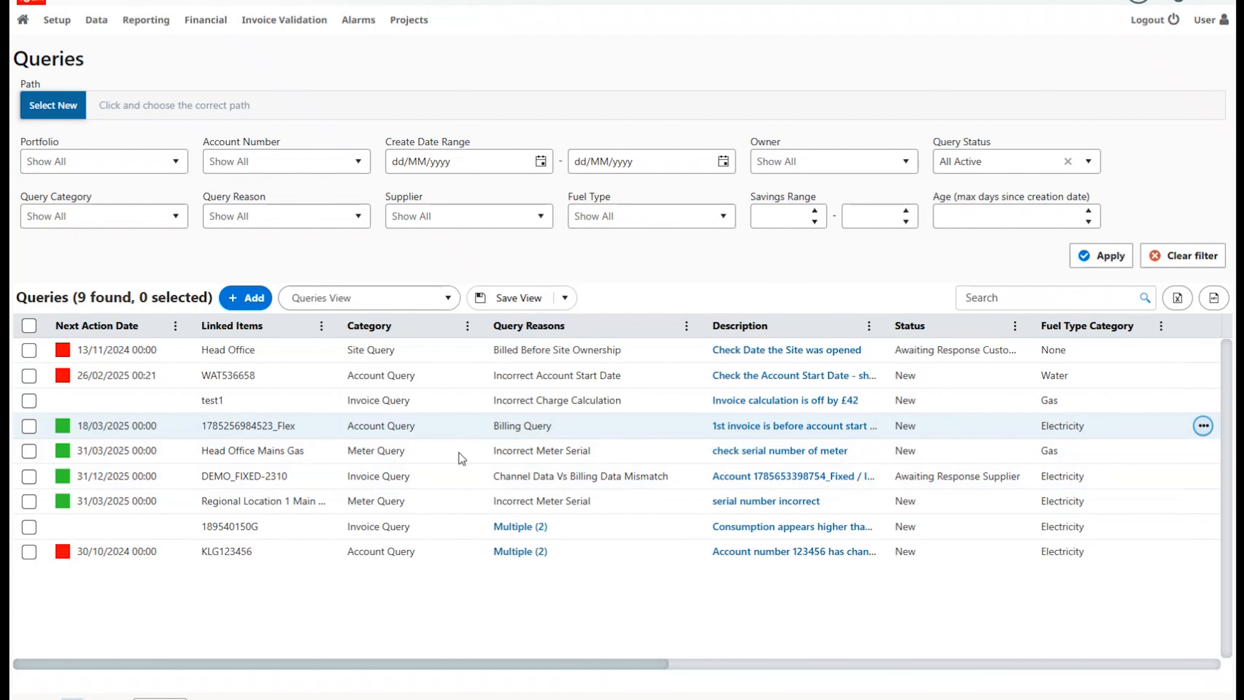
# Select the account query with the reason Billing Query and review the actions available for it
pyautogui.click(469, 426)
pyautogui.rightClick(469, 425)
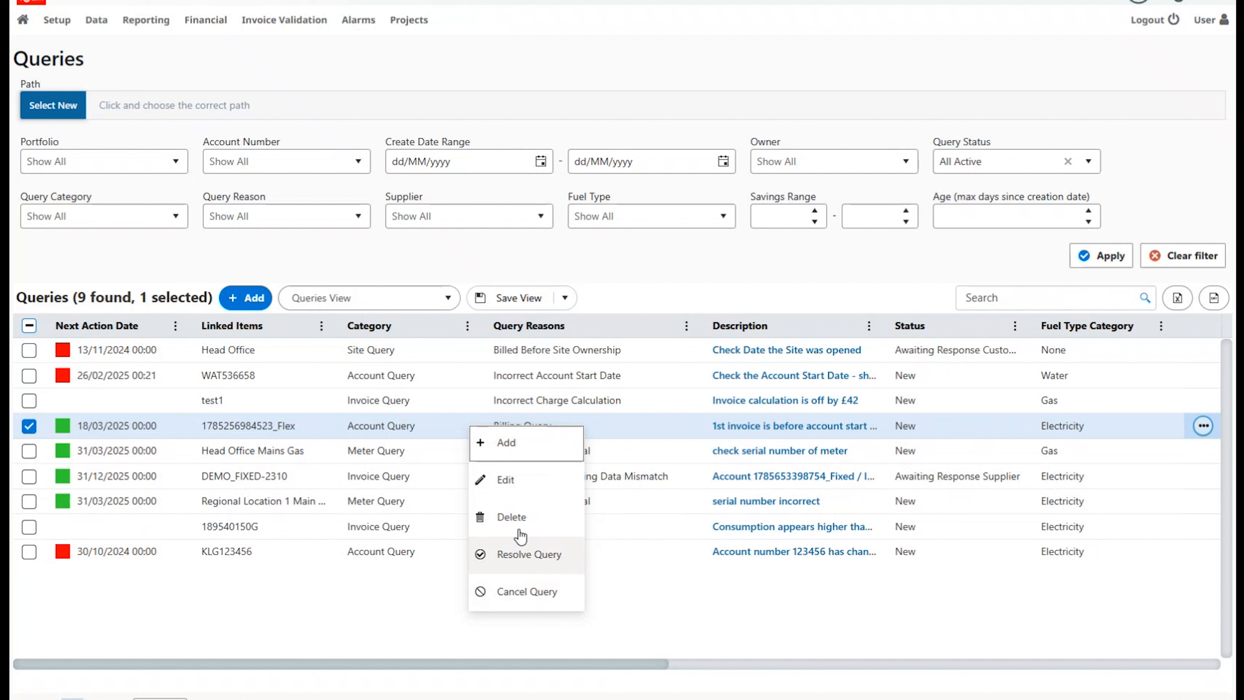
pyautogui.click(674, 623)
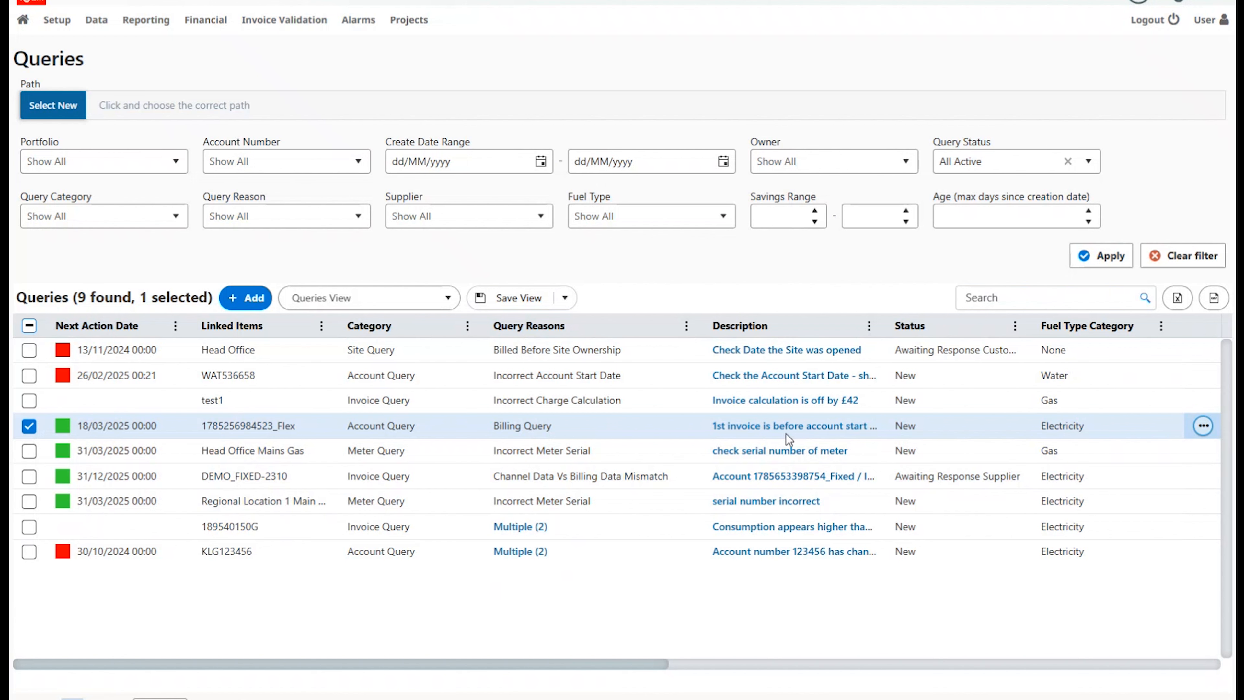
# Start a new query, keep the default owner and the status New, and set its category to Account Query
pyautogui.click(245, 299)
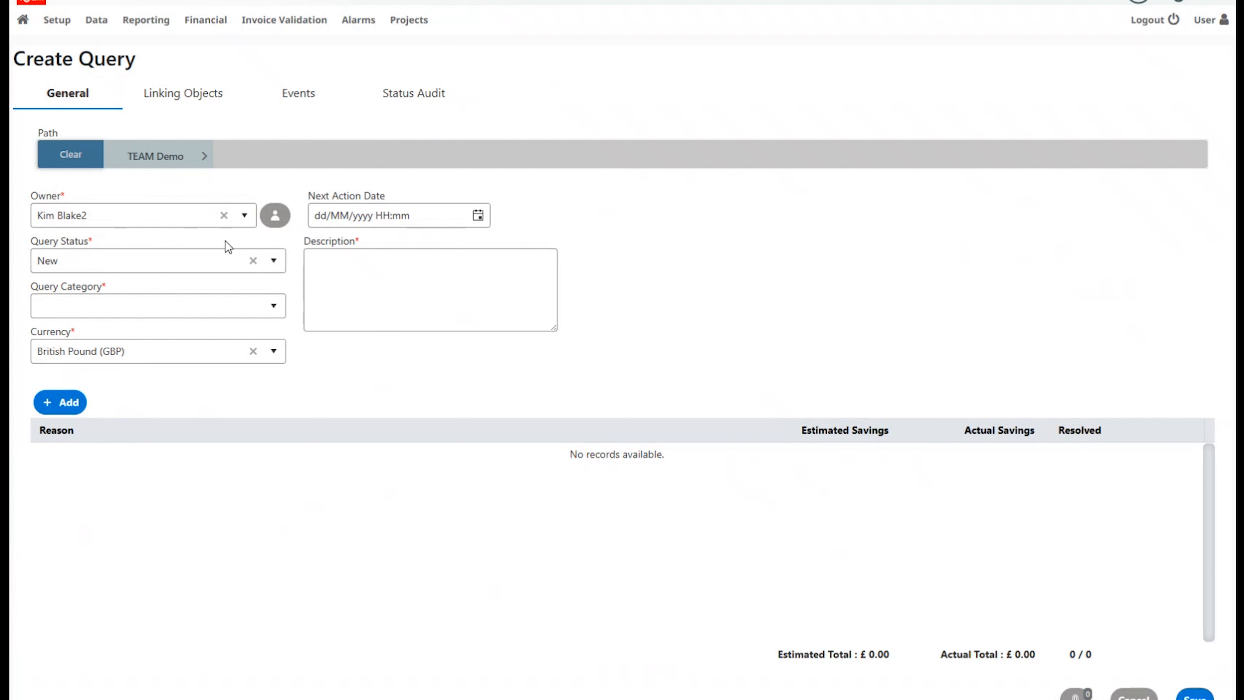
pyautogui.click(244, 216)
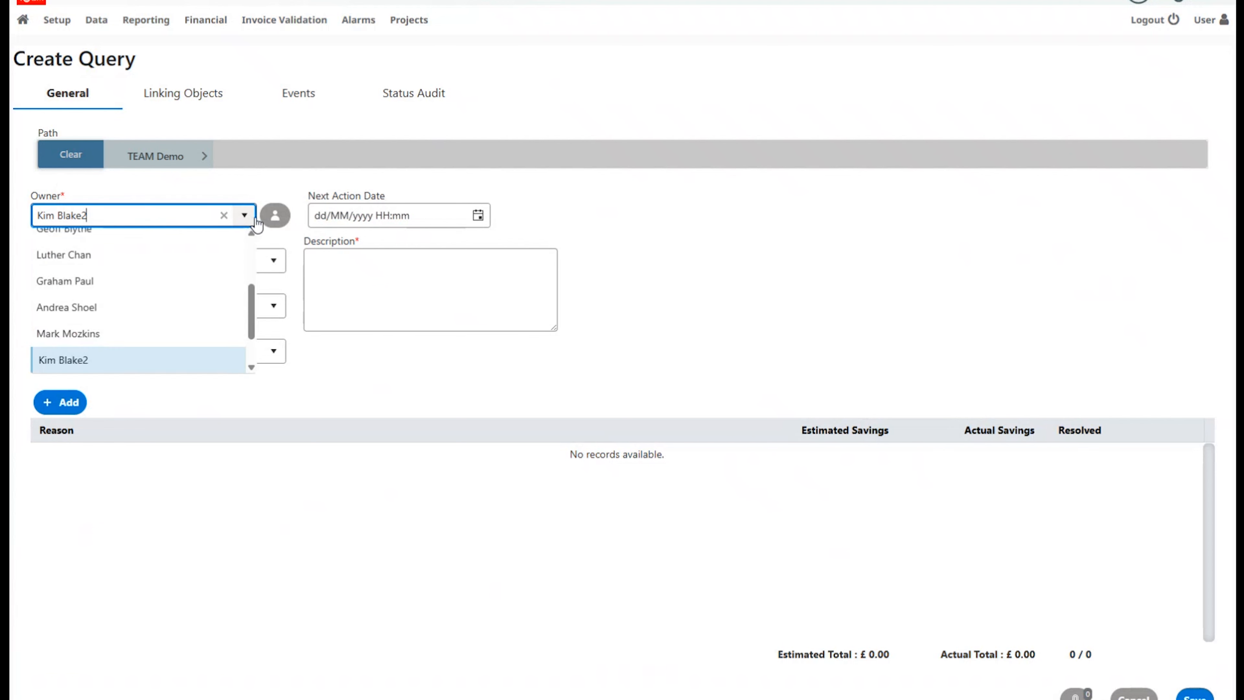
pyautogui.click(397, 394)
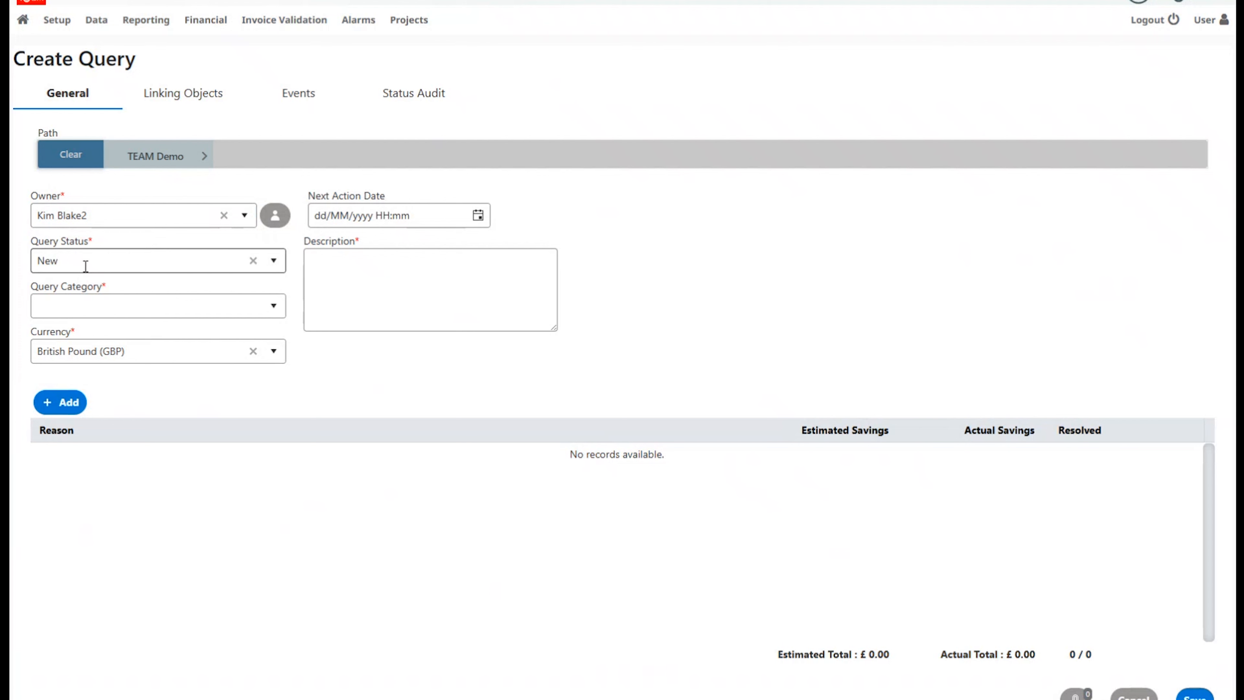
pyautogui.click(275, 264)
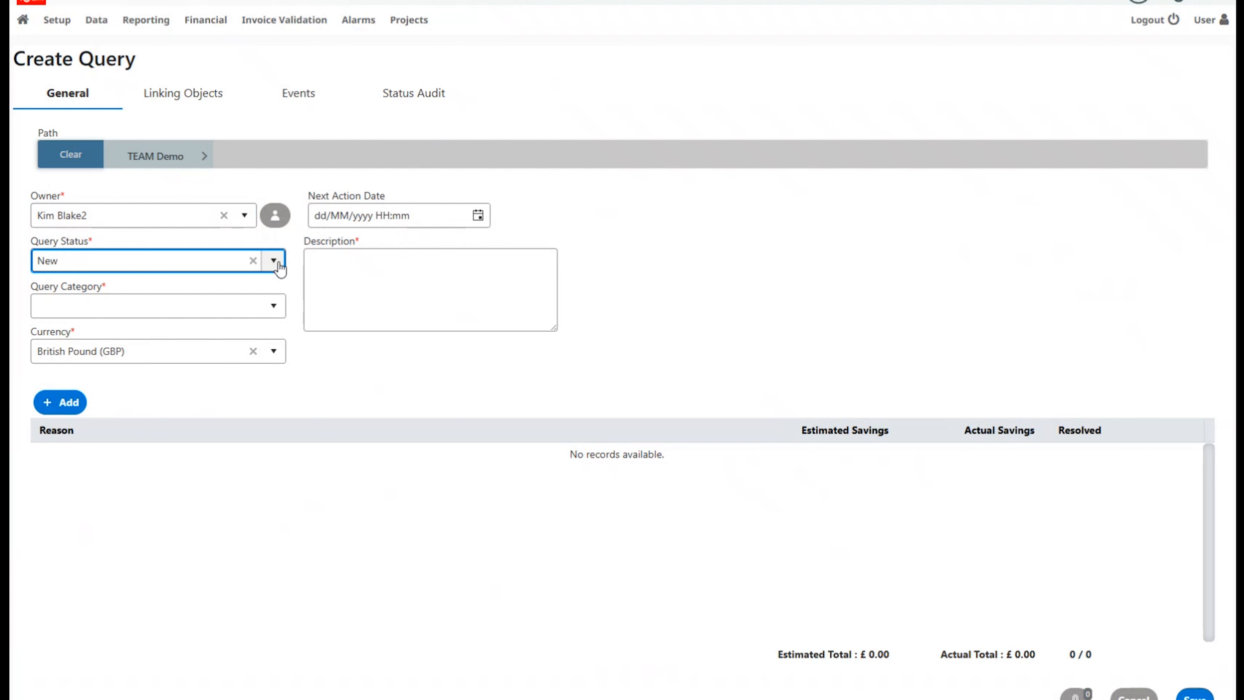
pyautogui.scroll(-1, 253, 308)
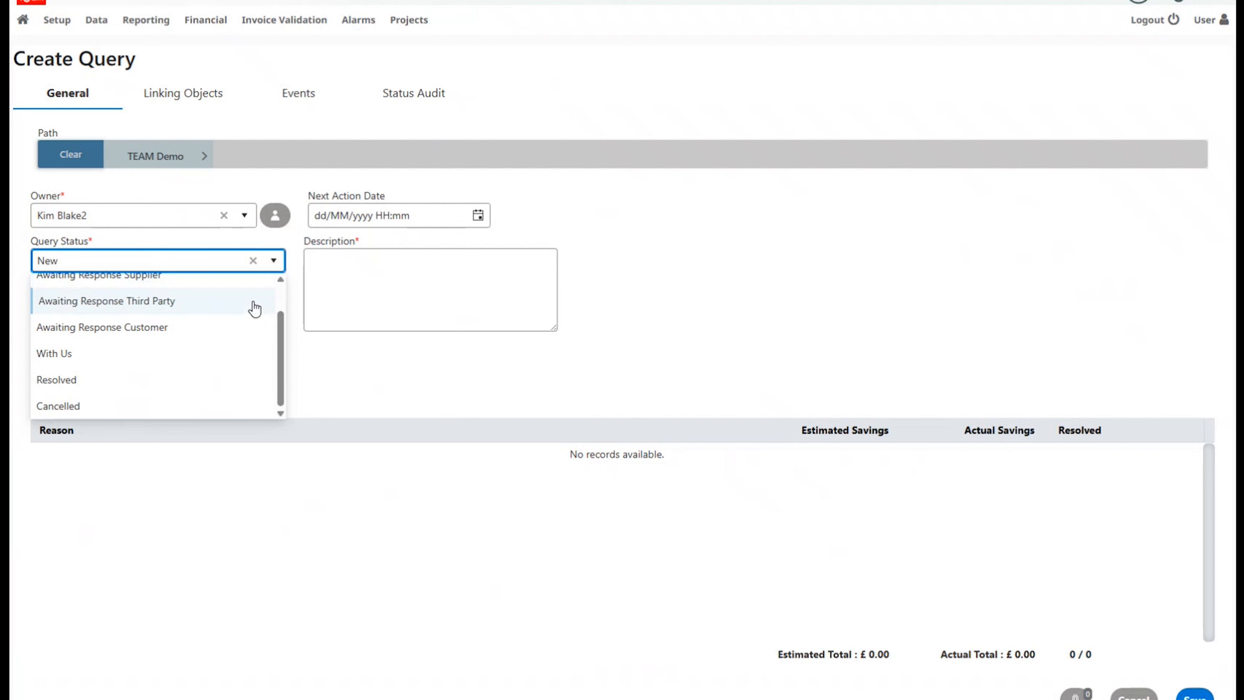
pyautogui.scroll(1, 254, 310)
pyautogui.click(333, 370)
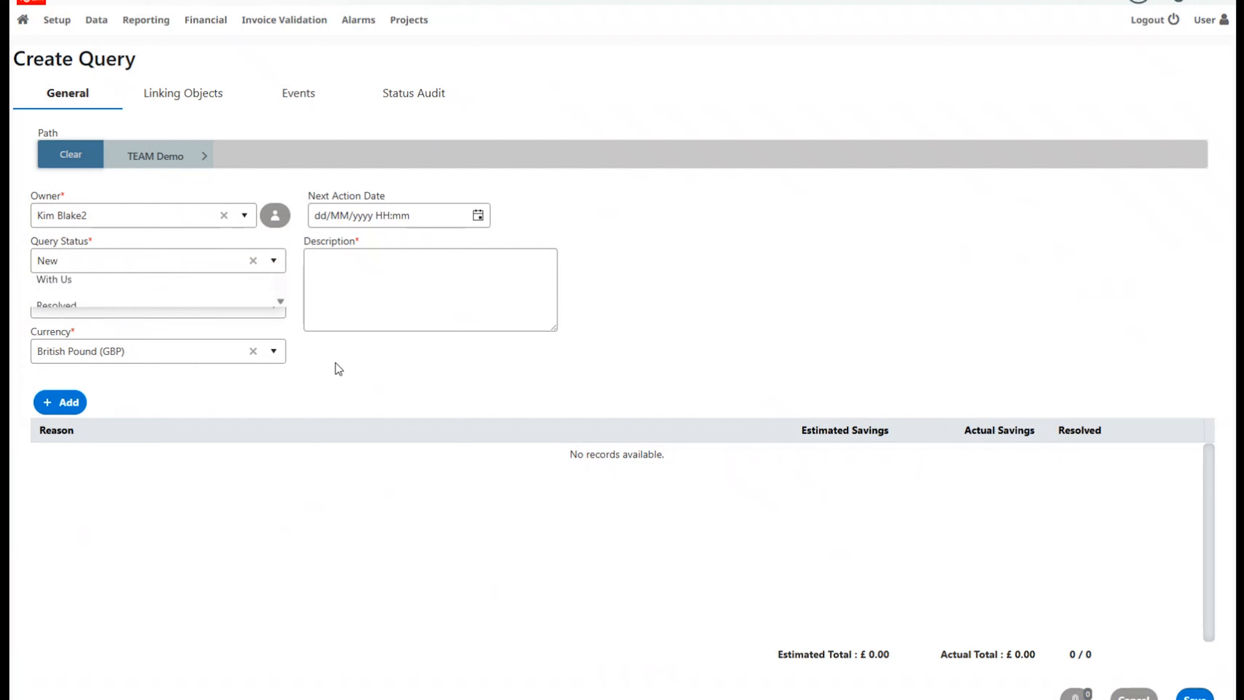
pyautogui.click(274, 308)
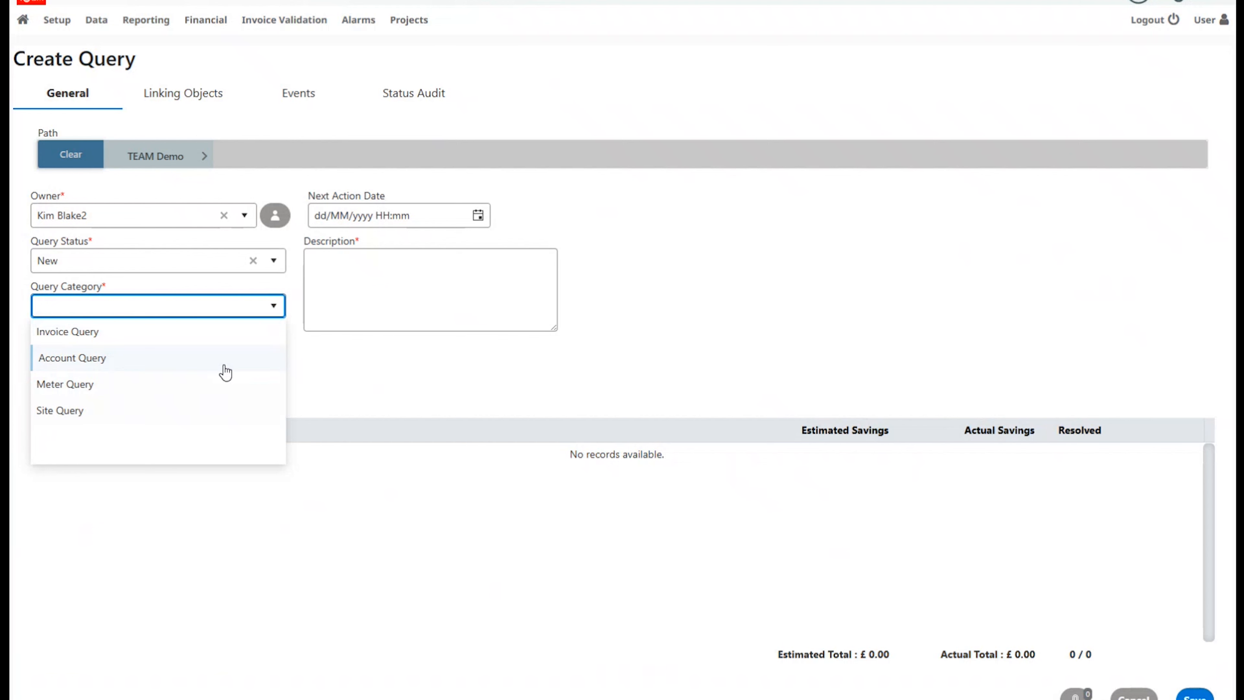
pyautogui.click(122, 363)
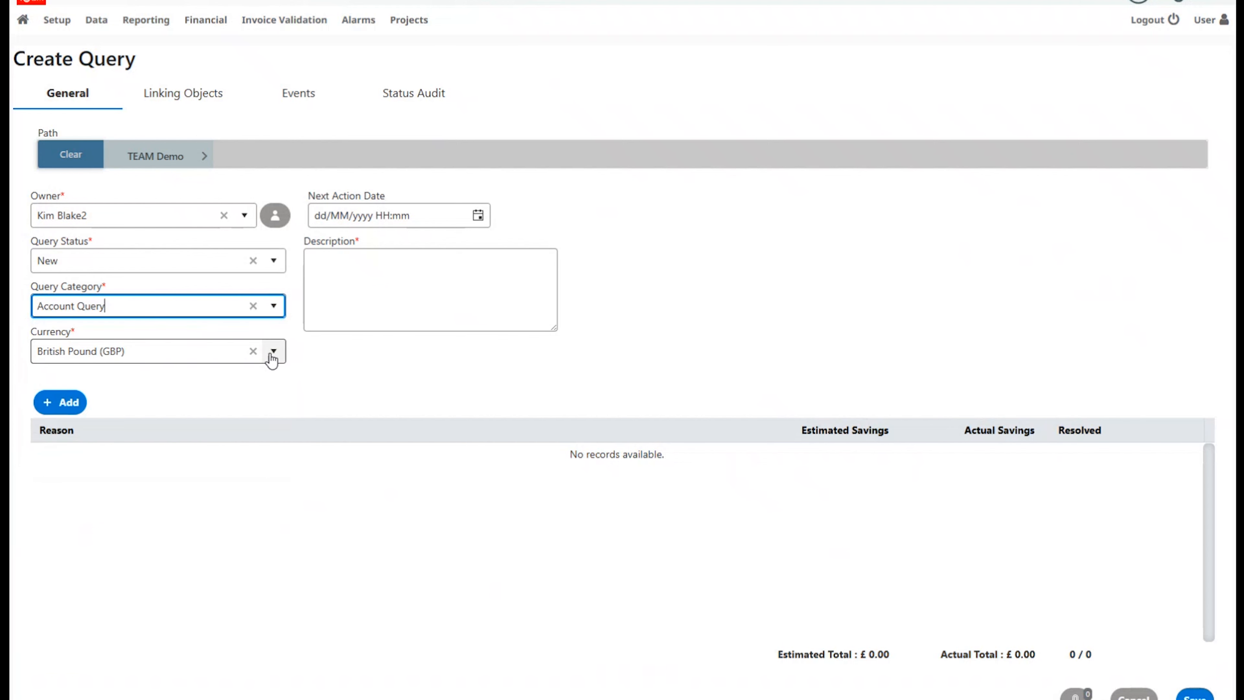
# Set the next action date to 31/03/2025 and enter the description "account start date is after 1st invoice date"
pyautogui.click(478, 215)
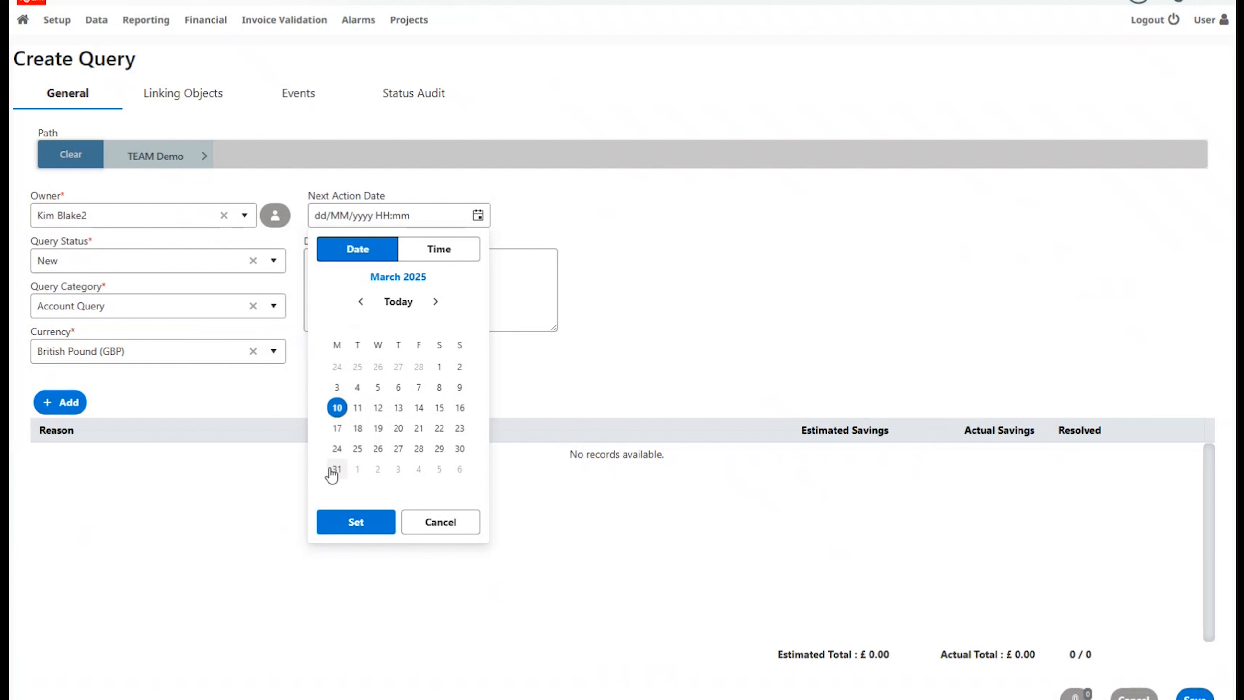
pyautogui.click(336, 470)
pyautogui.click(358, 527)
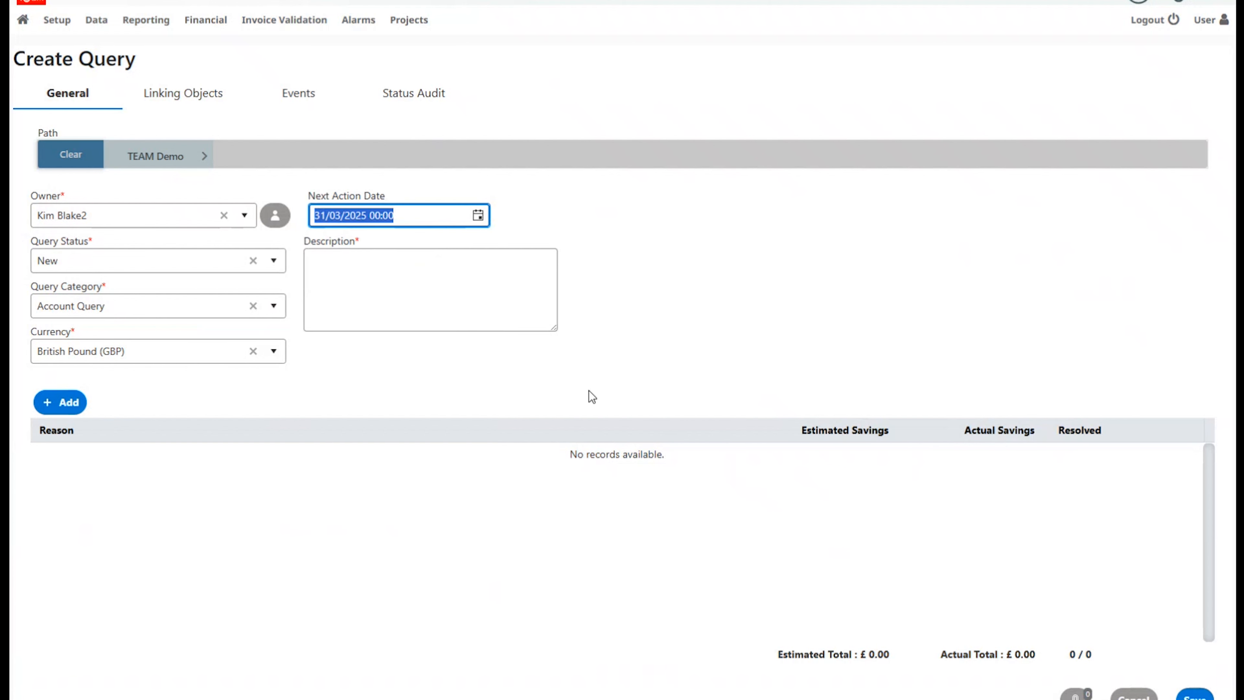
pyautogui.click(381, 270)
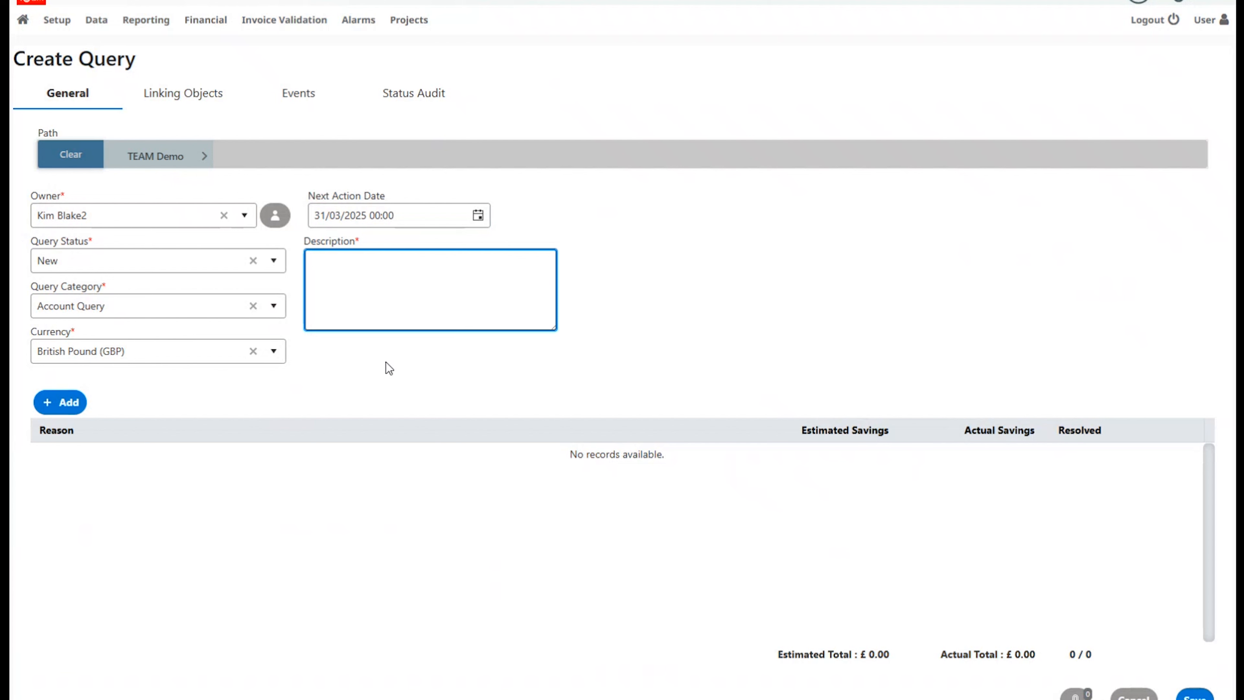
pyautogui.write('account start date is after 1st invoice da')
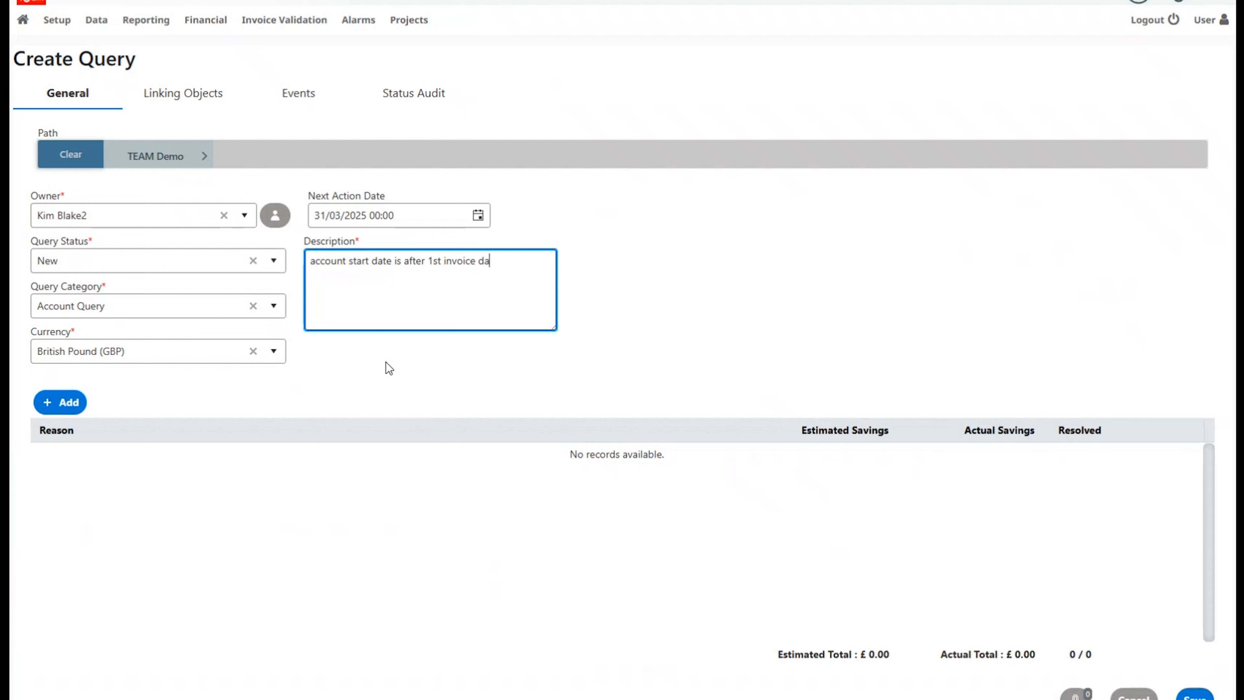
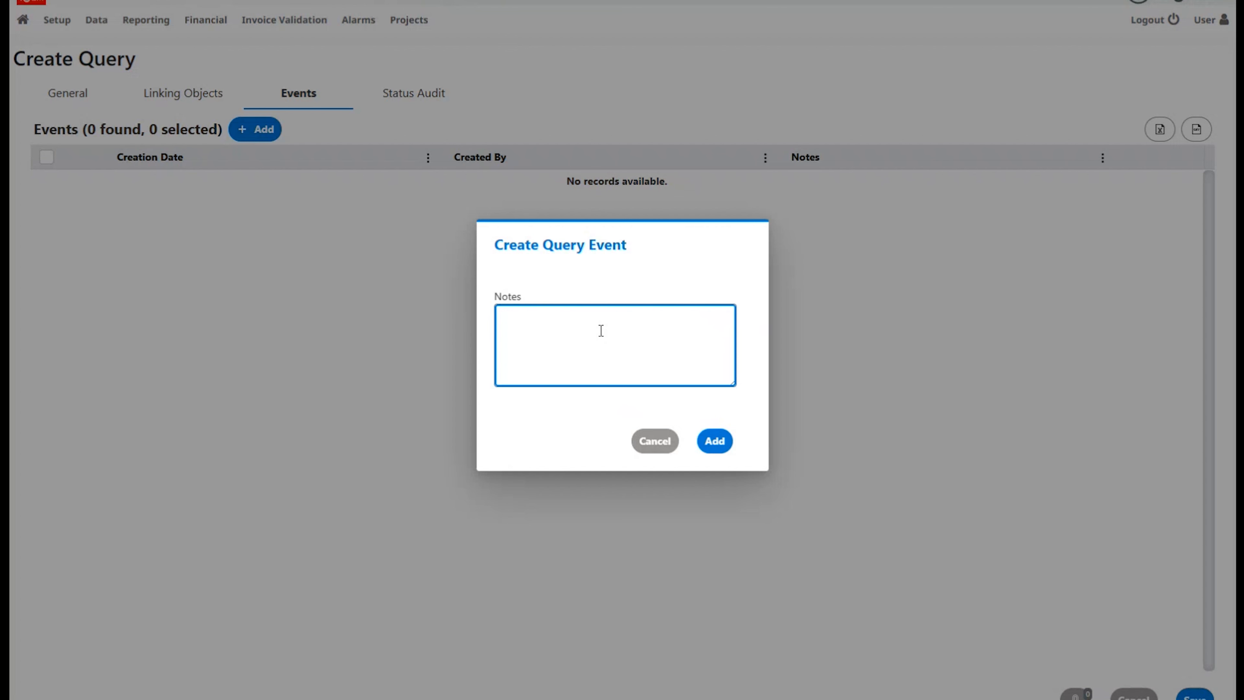
# Discard the empty event note, check the status audit, and save the new account query from its general details
pyautogui.click(652, 442)
pyautogui.click(431, 104)
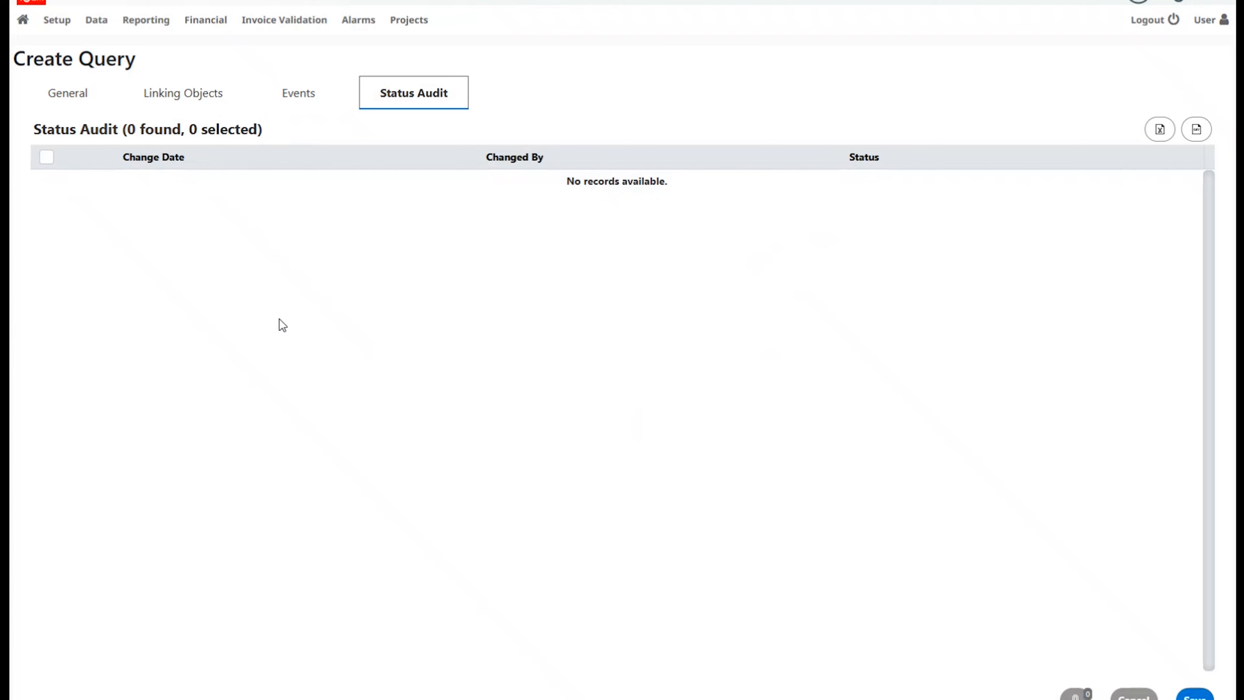
pyautogui.click(72, 100)
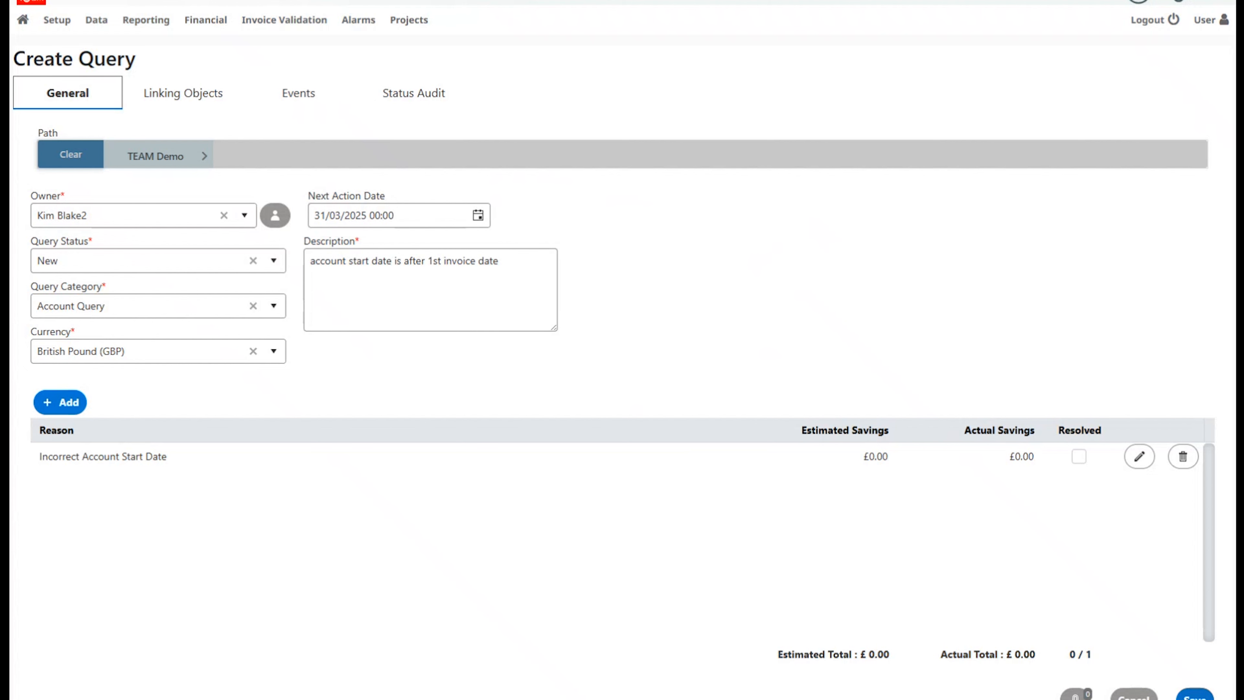
pyautogui.click(1195, 695)
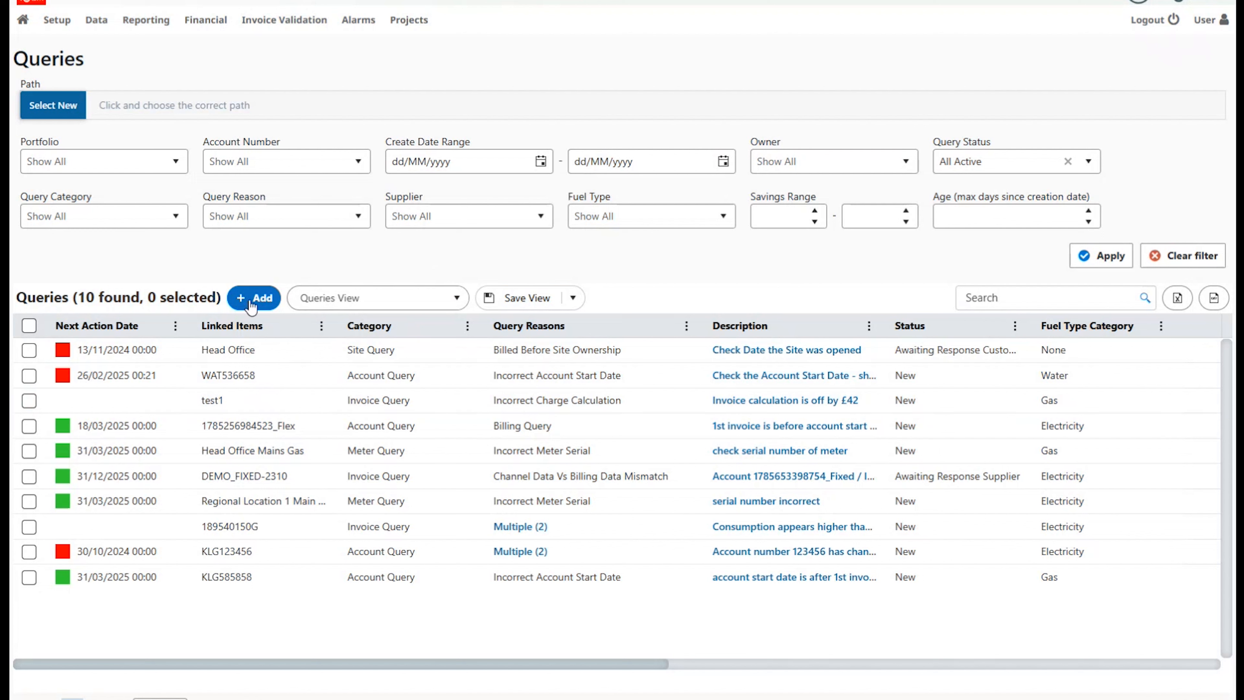
# Go to the invoice management page and start a new query for the credited Head Office invoice
pyautogui.moveTo(294, 21)
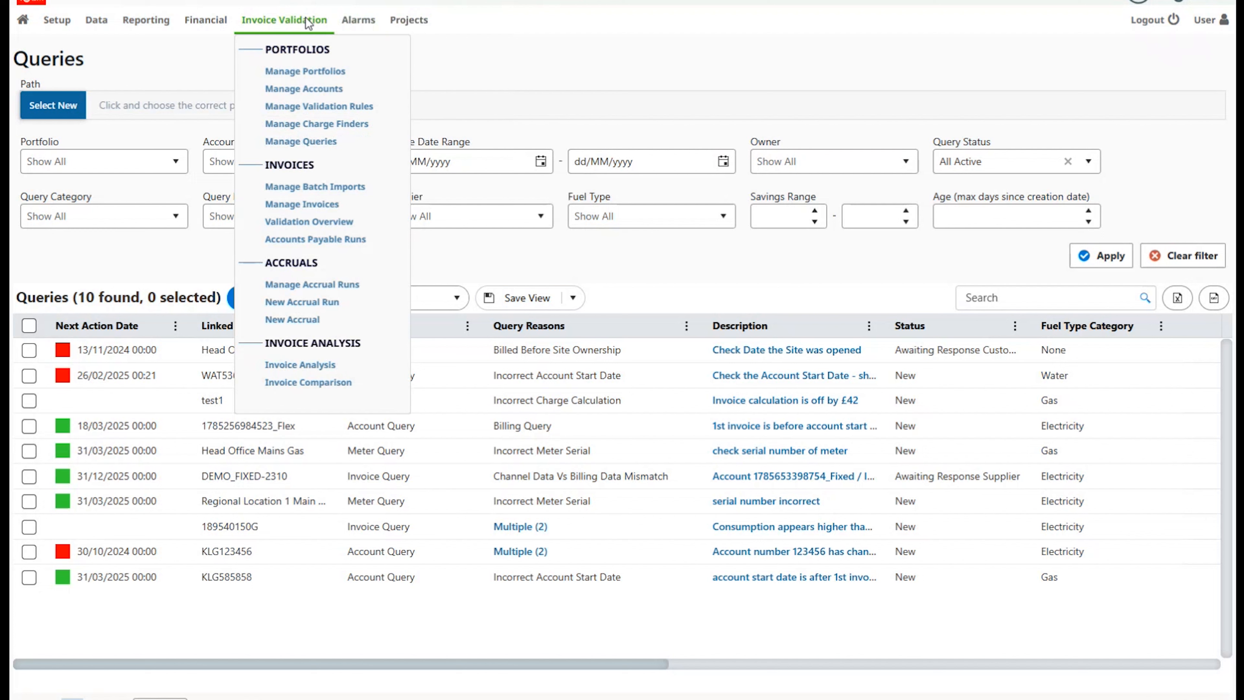
pyautogui.click(320, 204)
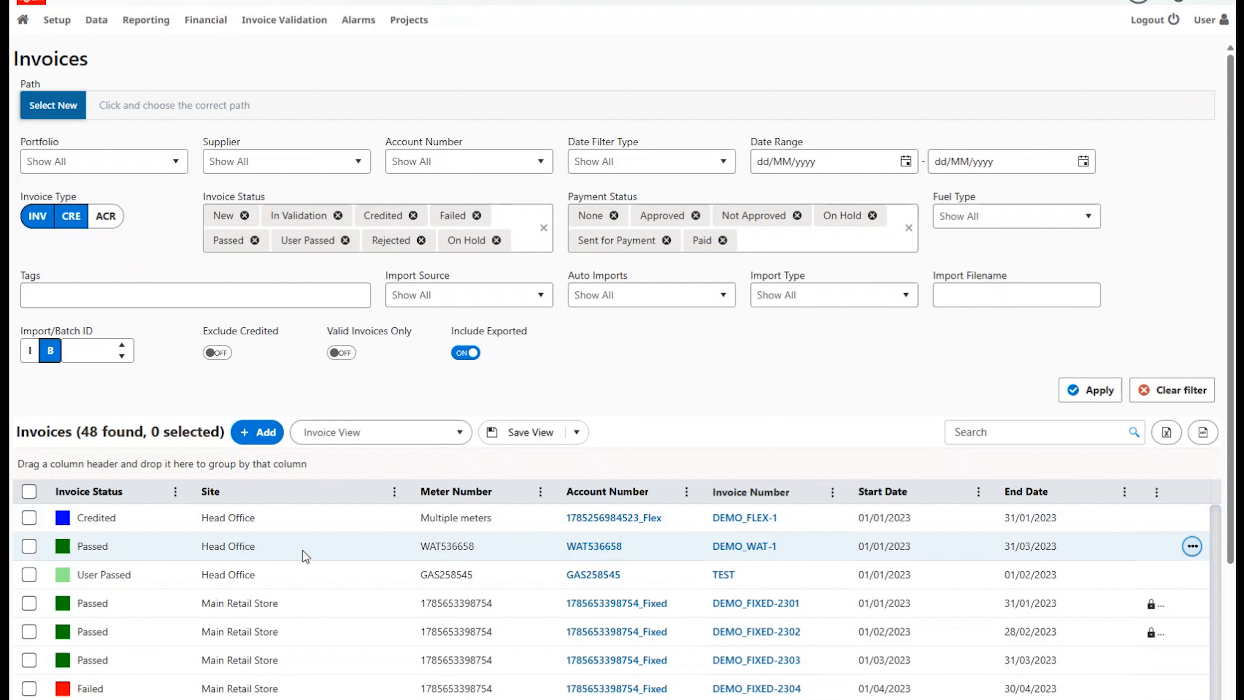
pyautogui.rightClick(336, 526)
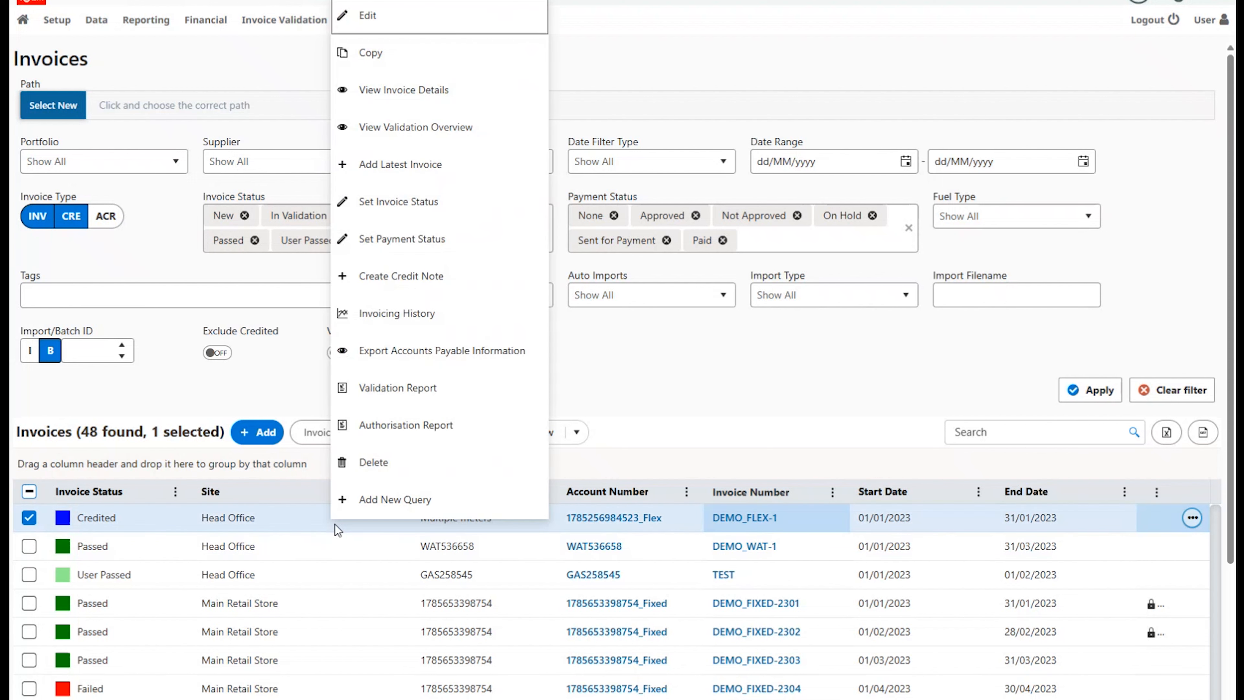
pyautogui.click(386, 500)
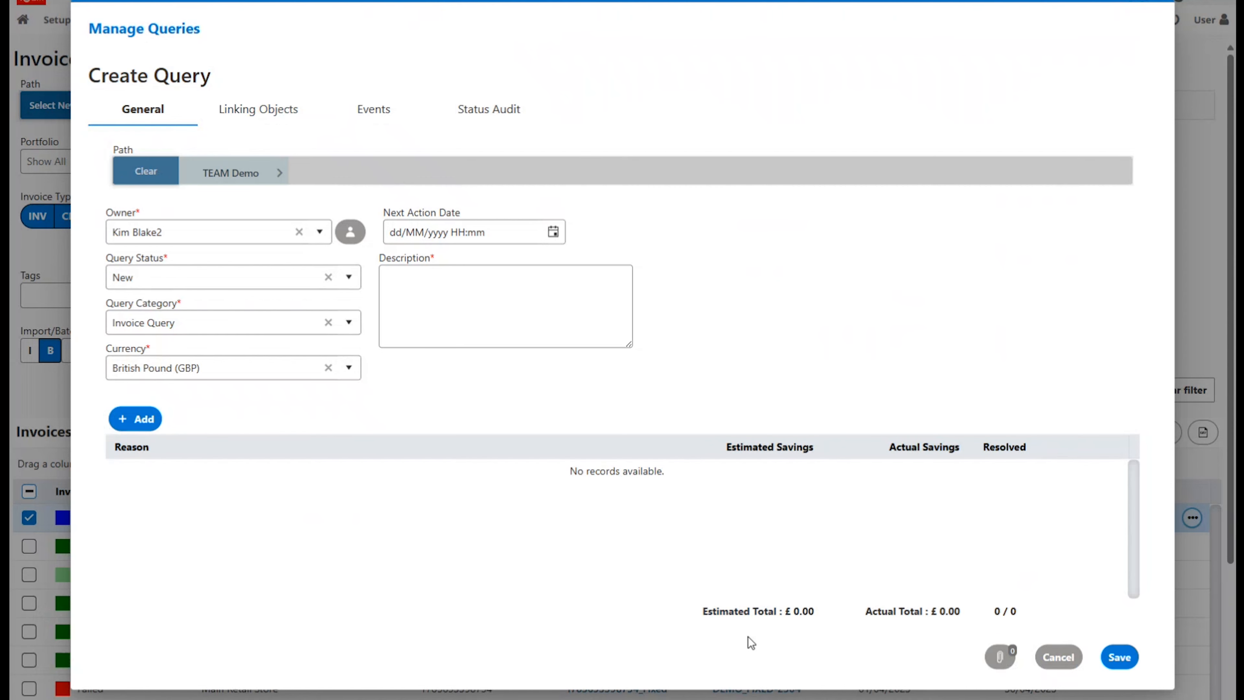
# Discard the new query, and check the queries list from the details of the credited Head Office invoice
pyautogui.click(1057, 657)
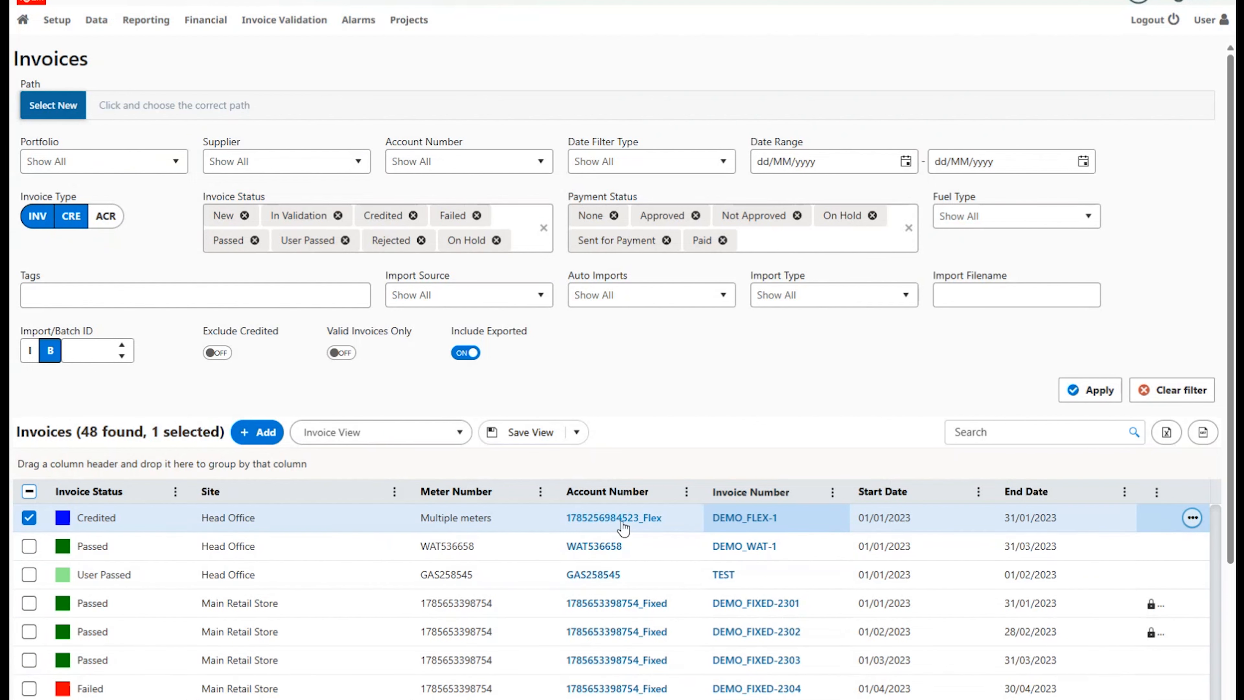
pyautogui.rightClick(505, 516)
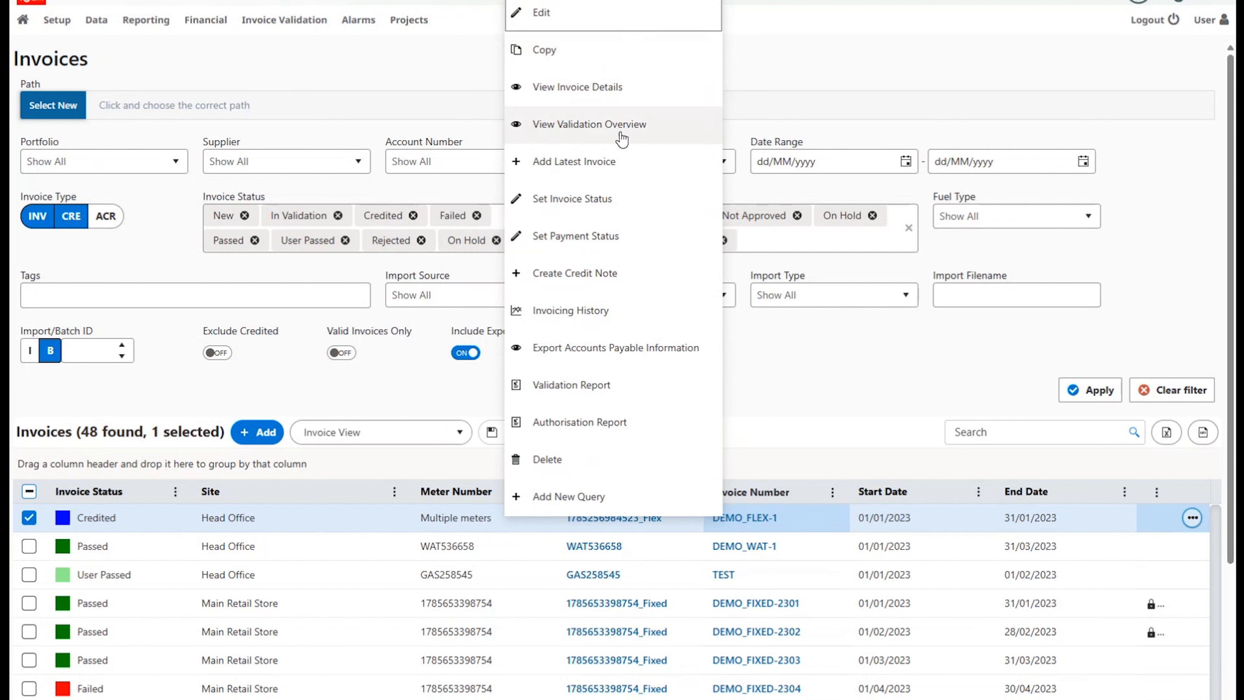
pyautogui.click(582, 94)
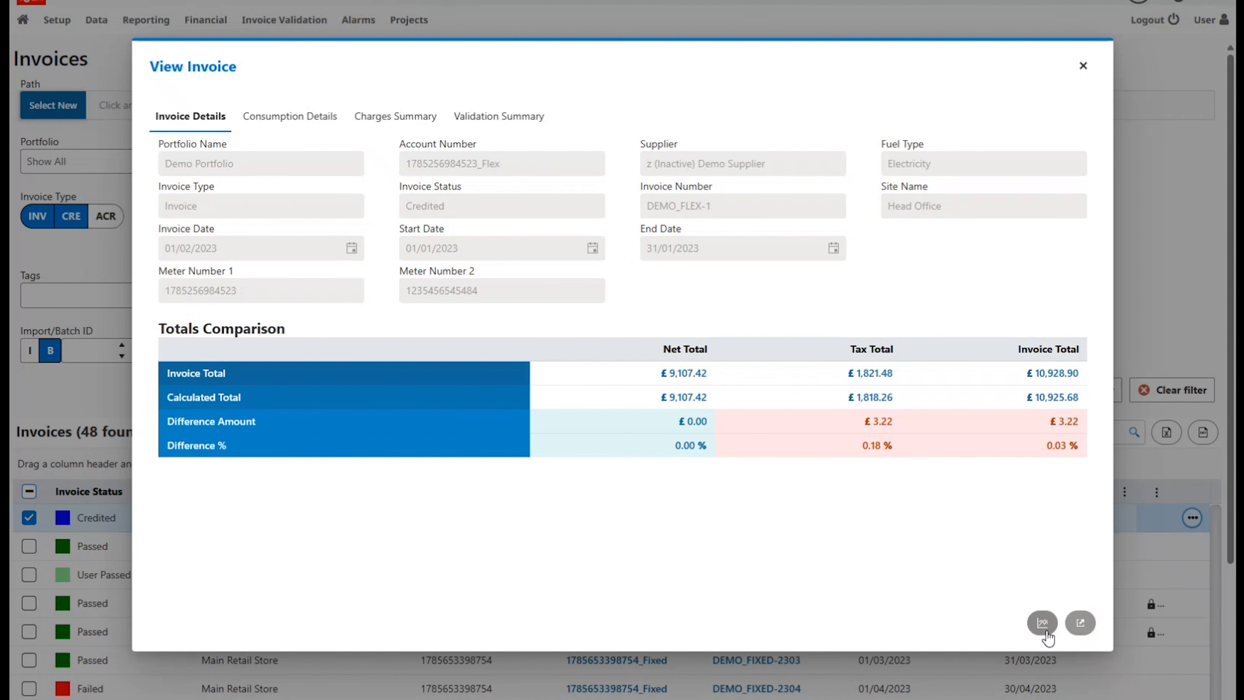
pyautogui.click(1080, 624)
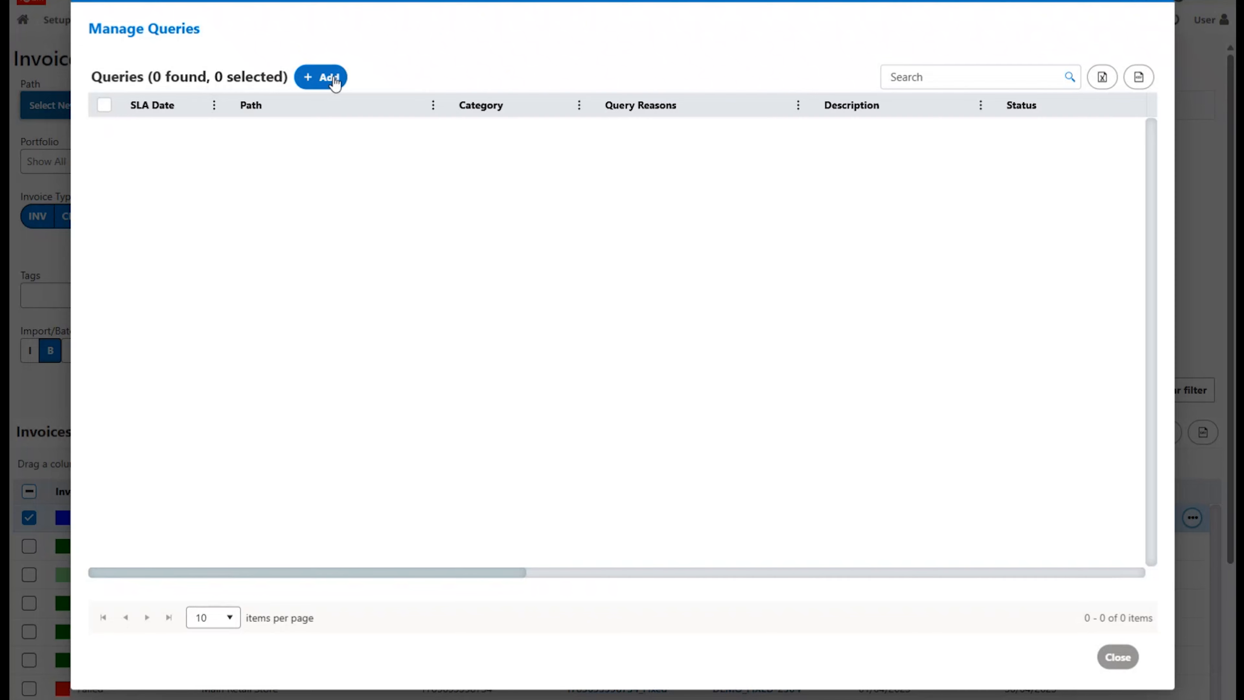
pyautogui.click(1125, 661)
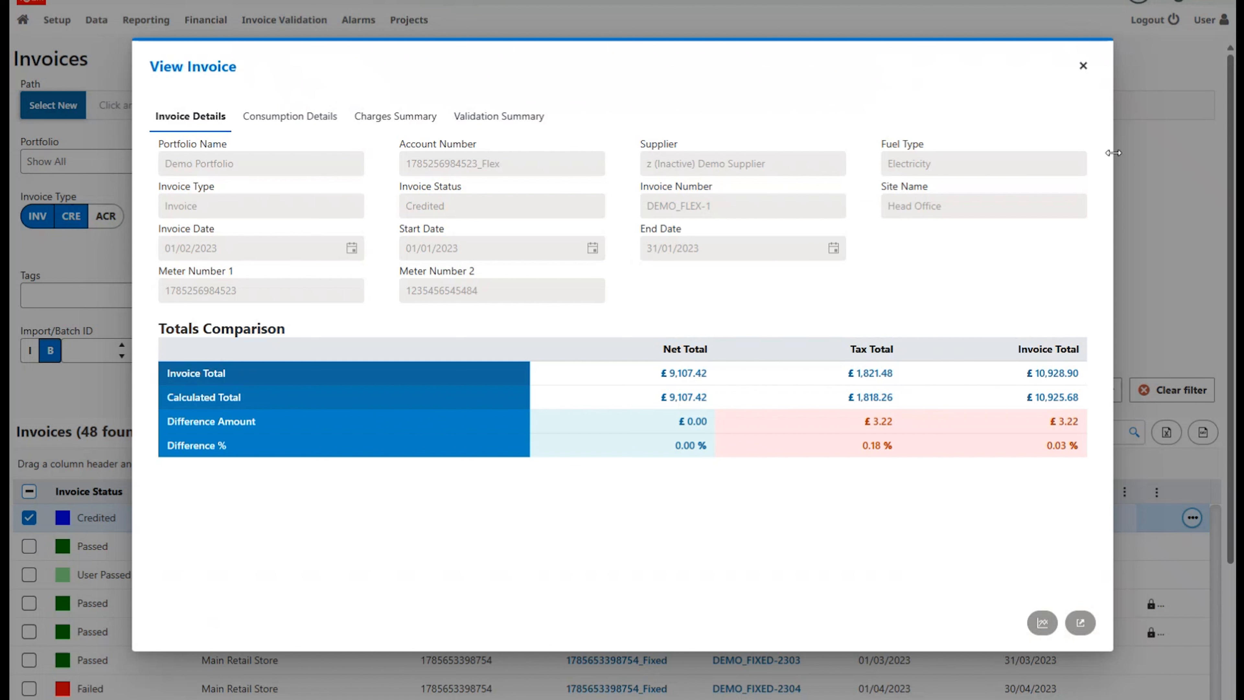
pyautogui.click(1084, 67)
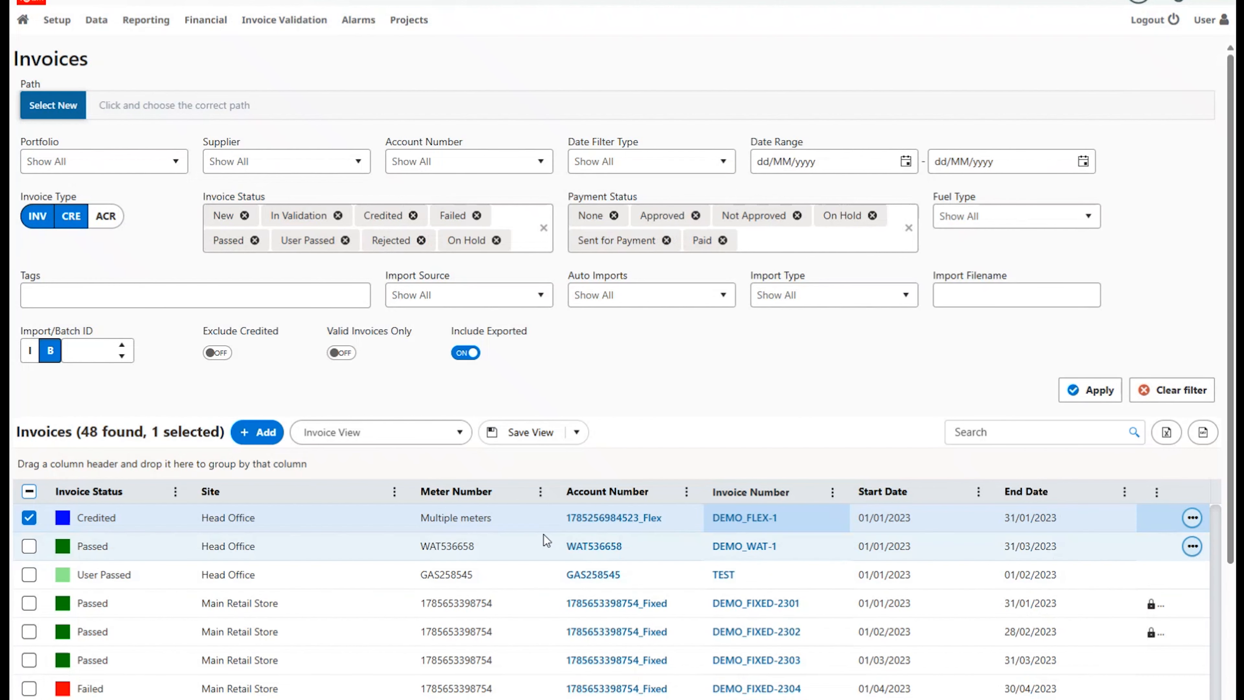
# Open the passed Head Office water invoice for editing and check its queries list
pyautogui.rightClick(534, 541)
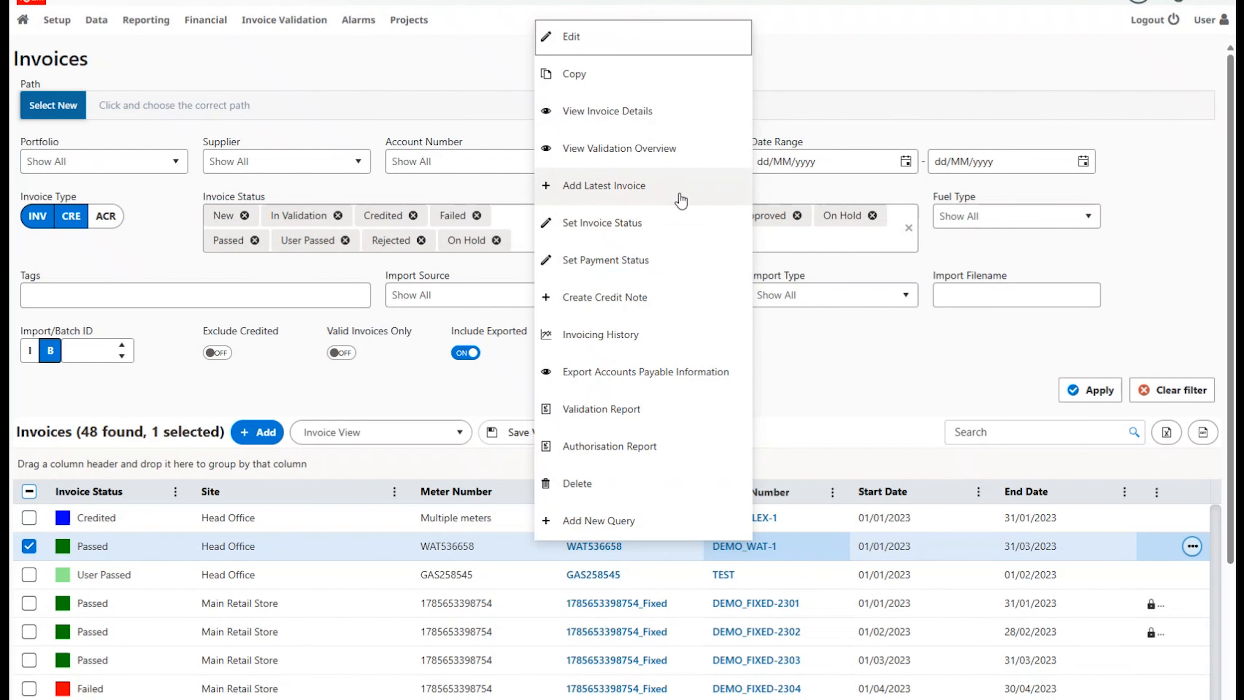
pyautogui.click(589, 37)
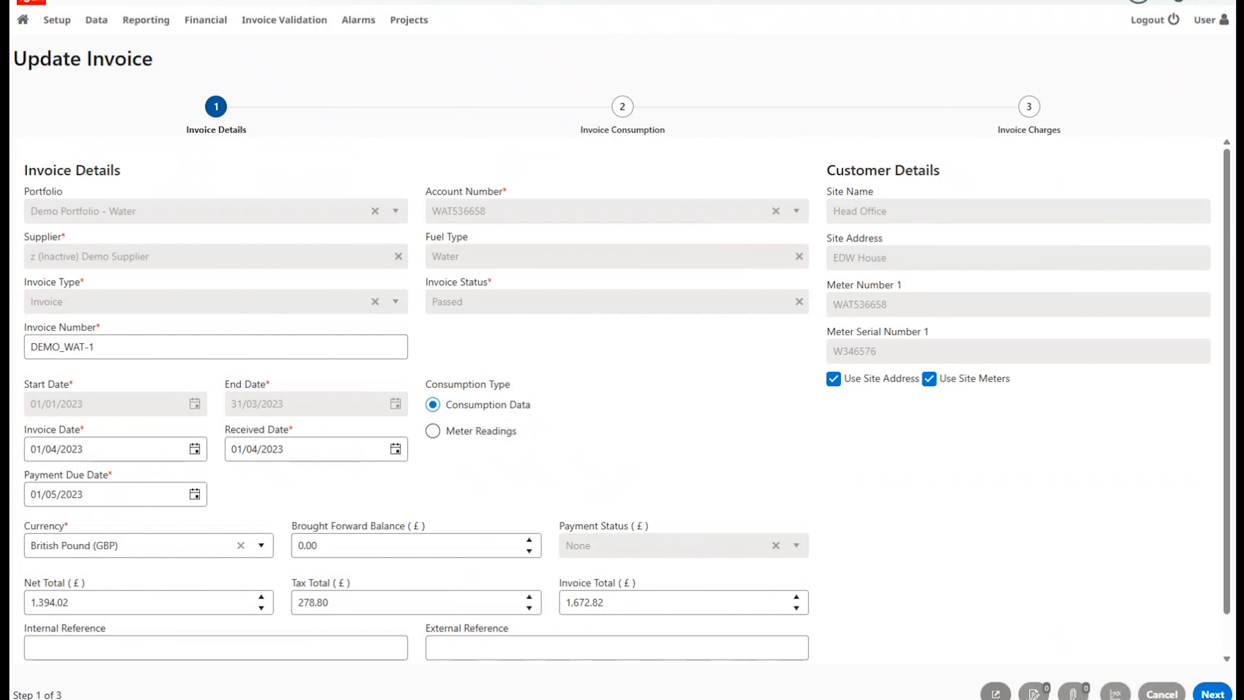
pyautogui.click(995, 692)
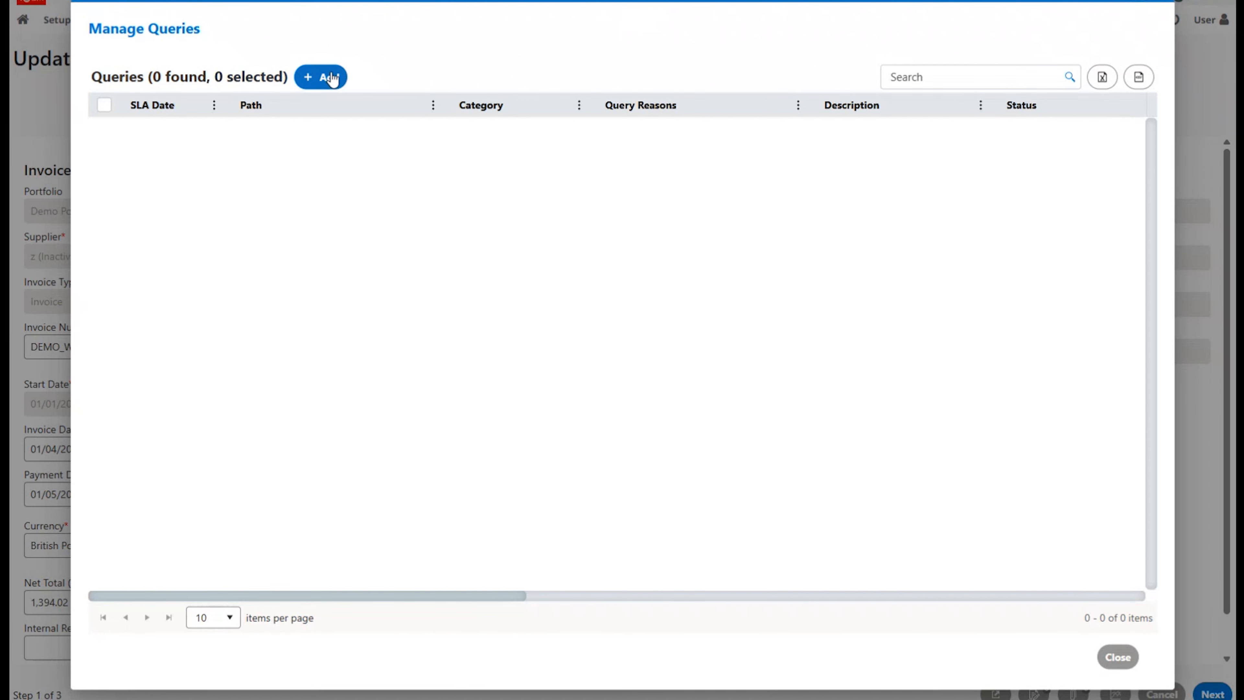
pyautogui.click(1118, 657)
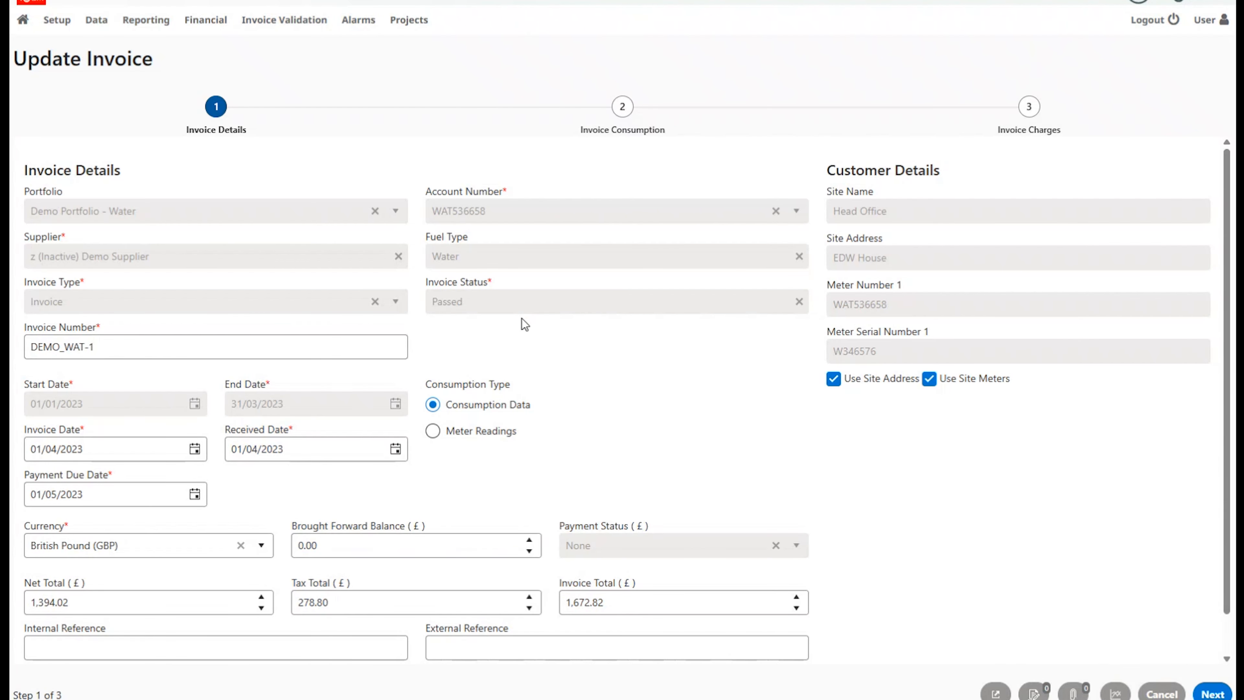
# Save and validate the water invoice after its consumption and charges, and try raising a new query from the validation overview
pyautogui.click(1209, 693)
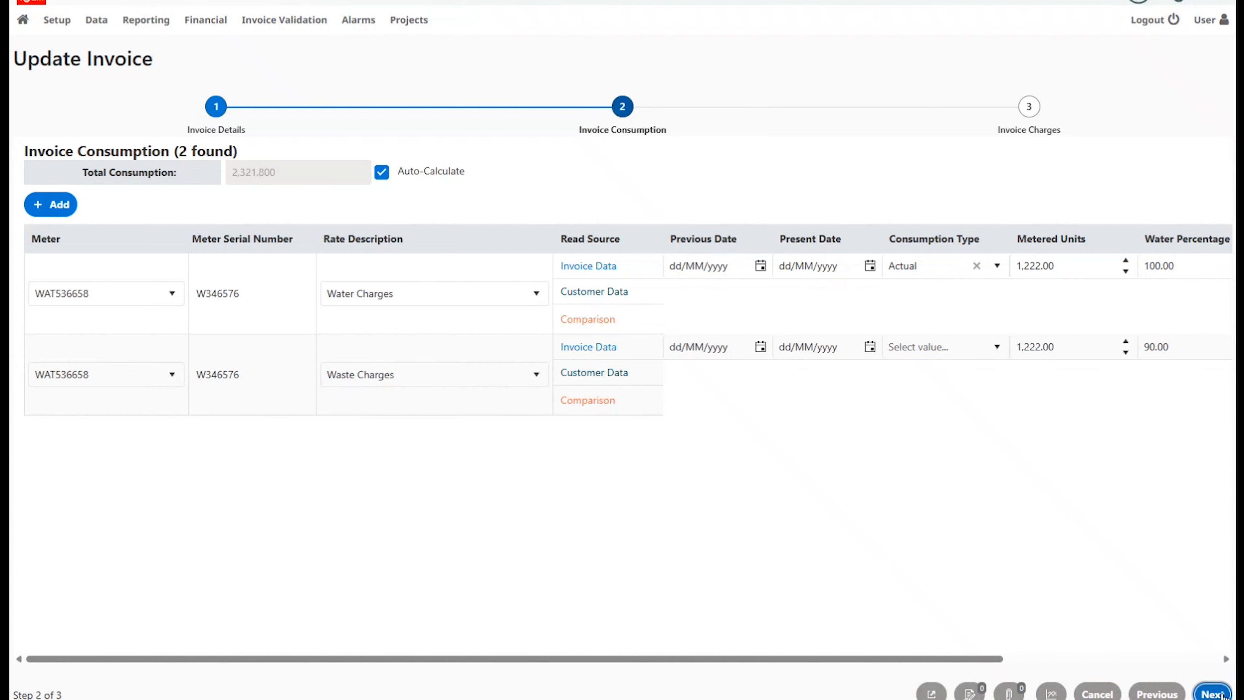
pyautogui.click(1218, 694)
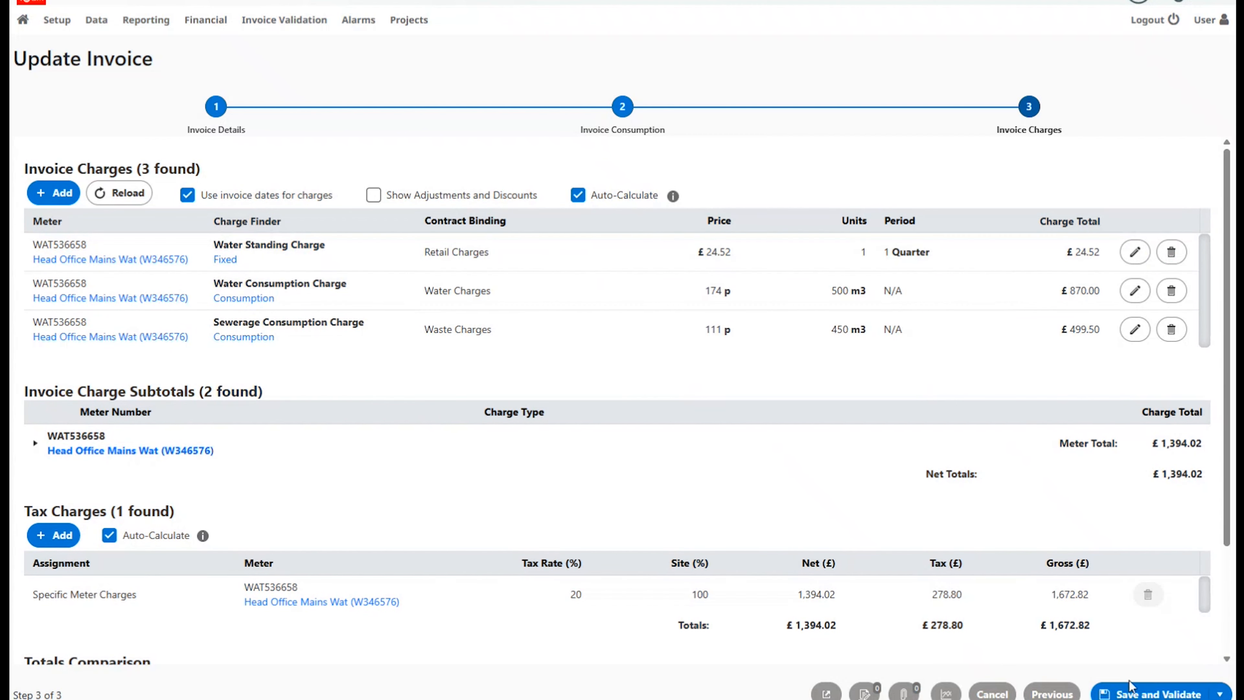
pyautogui.click(1169, 694)
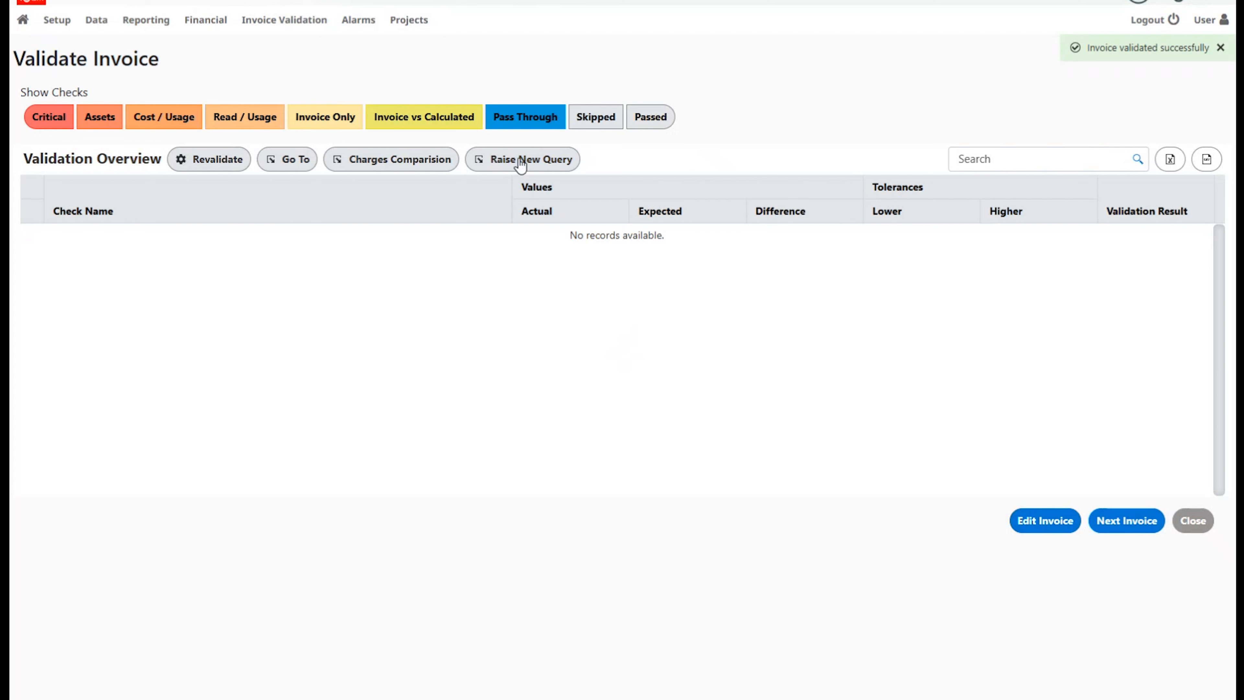
pyautogui.click(521, 166)
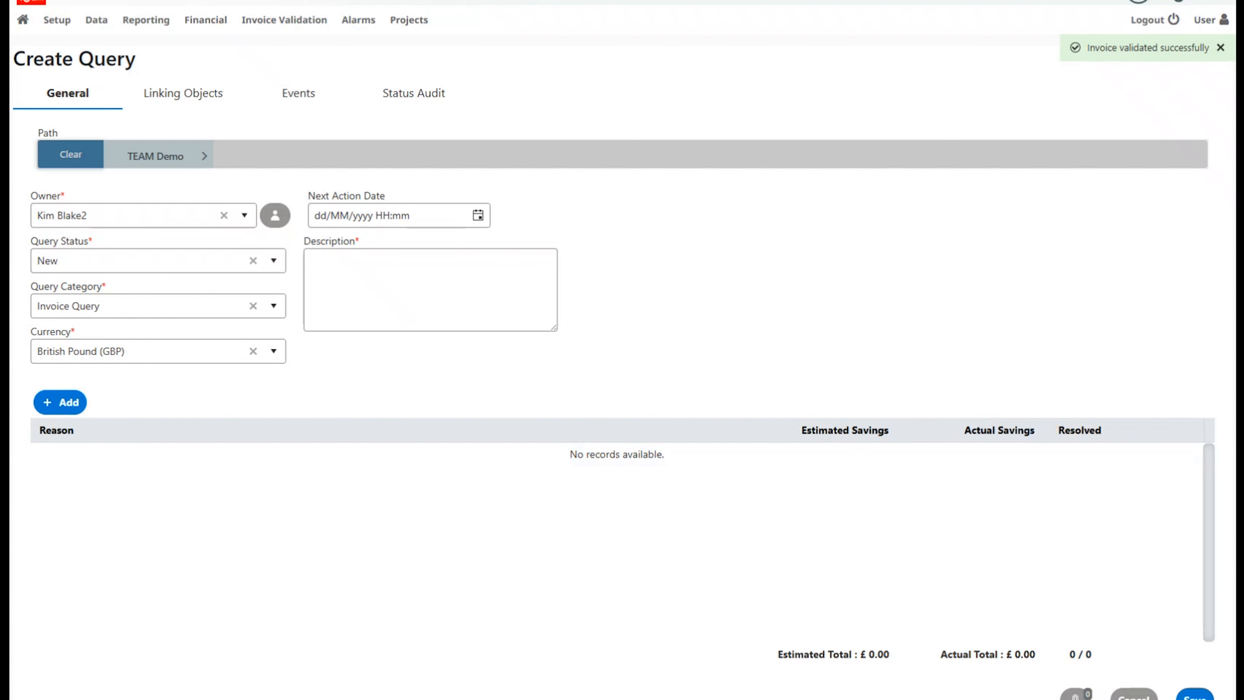
pyautogui.click(1146, 694)
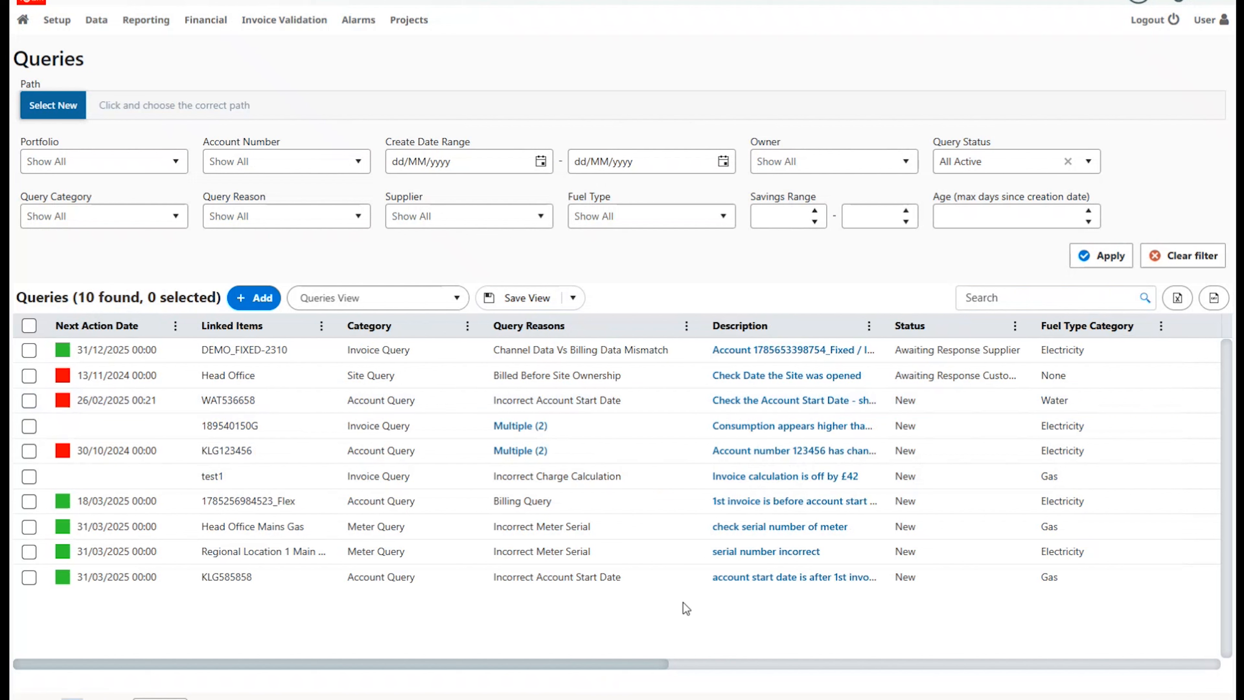
# Go to the invoice management page and examine the actions available for the passed Head Office water invoice
pyautogui.moveTo(306, 24)
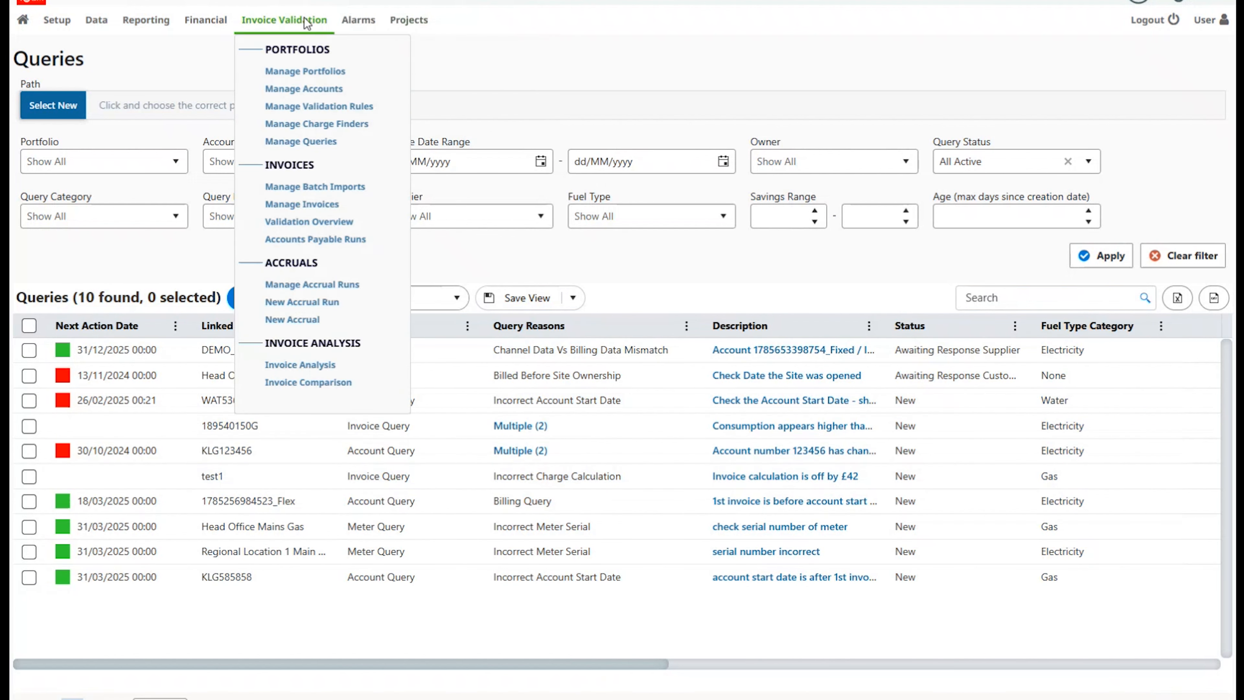
pyautogui.click(321, 215)
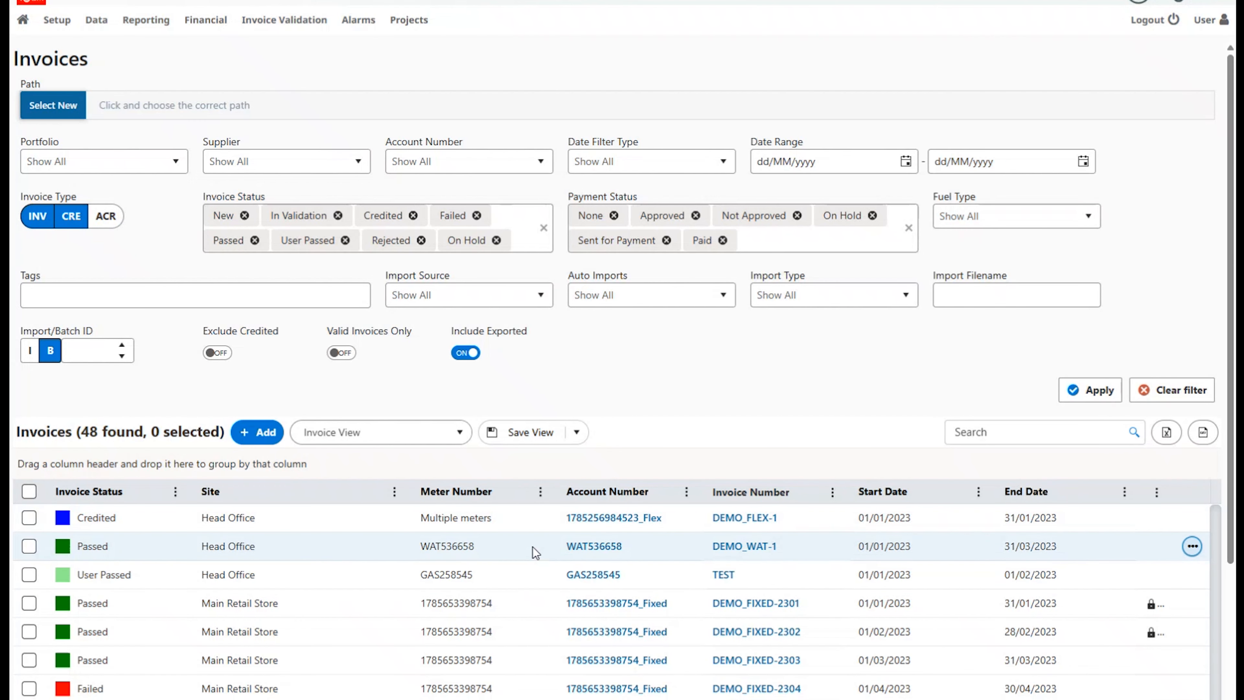
pyautogui.rightClick(532, 547)
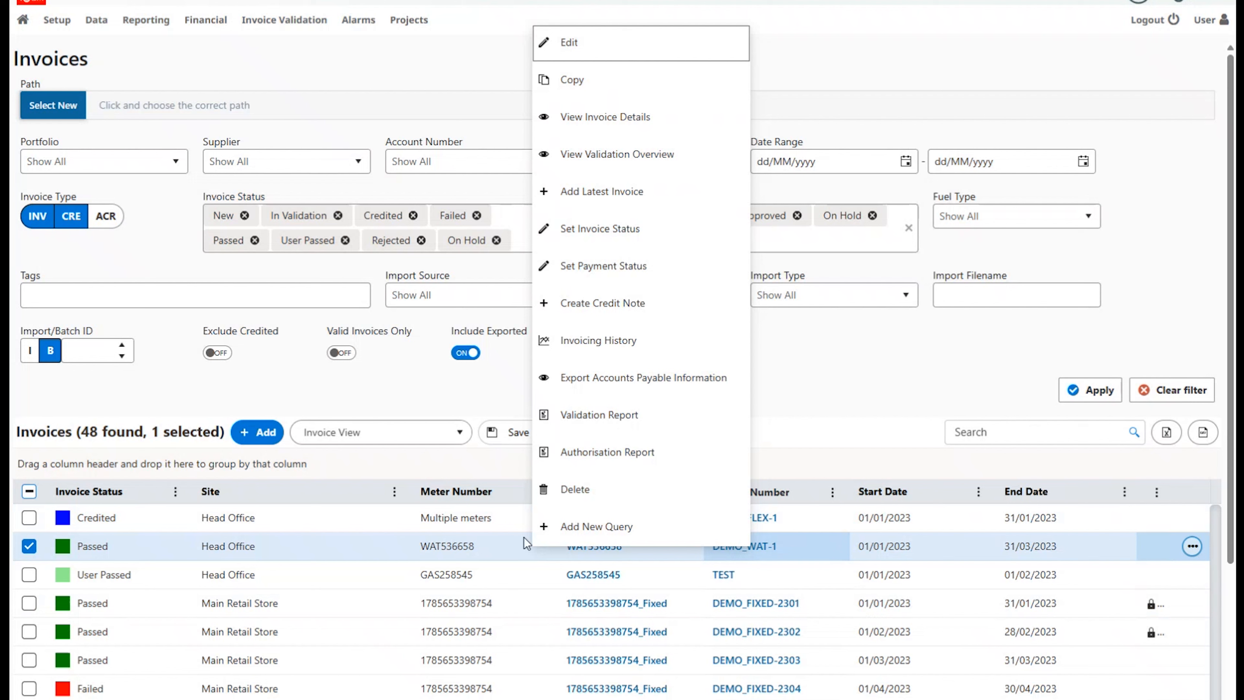
pyautogui.click(874, 374)
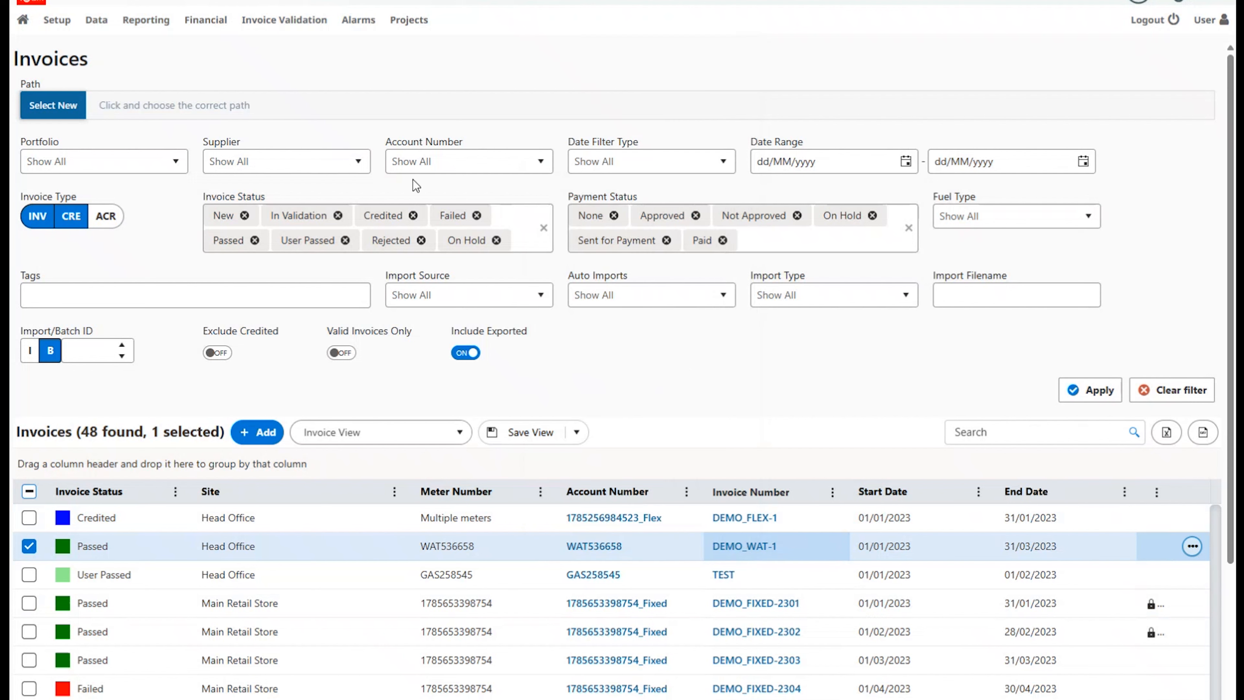
# Go to the batch imports page and open the NpowerElectricityNational batch
pyautogui.click(284, 19)
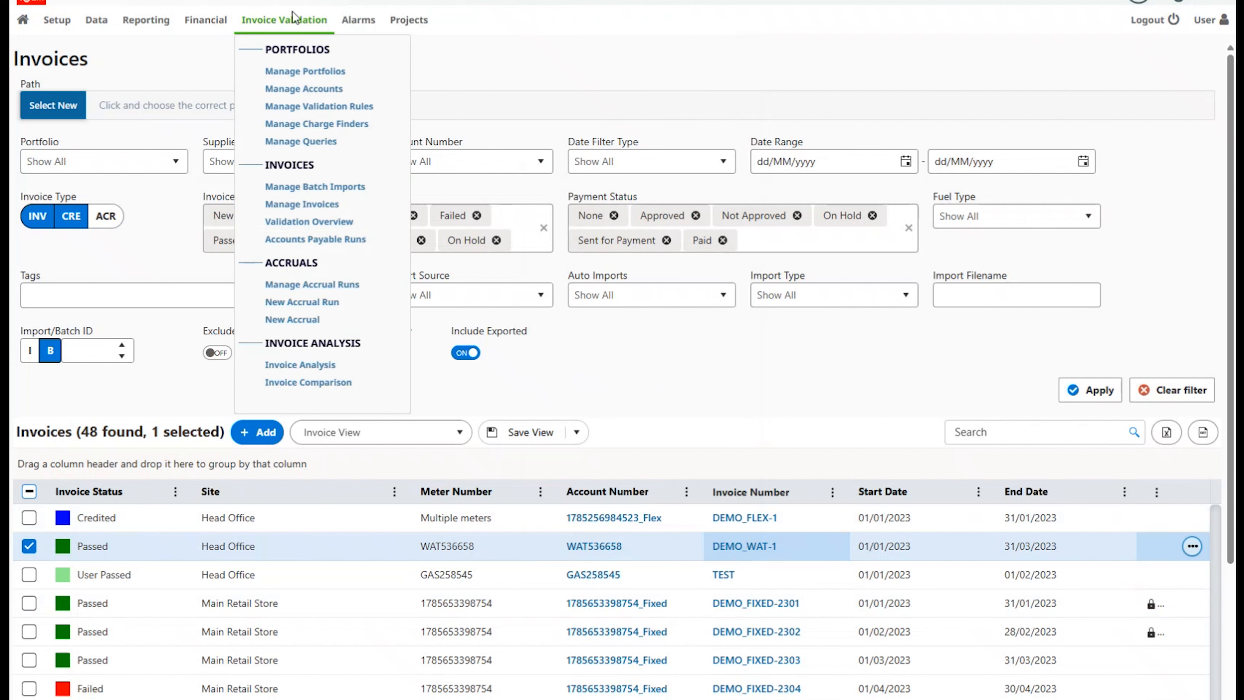
pyautogui.click(328, 193)
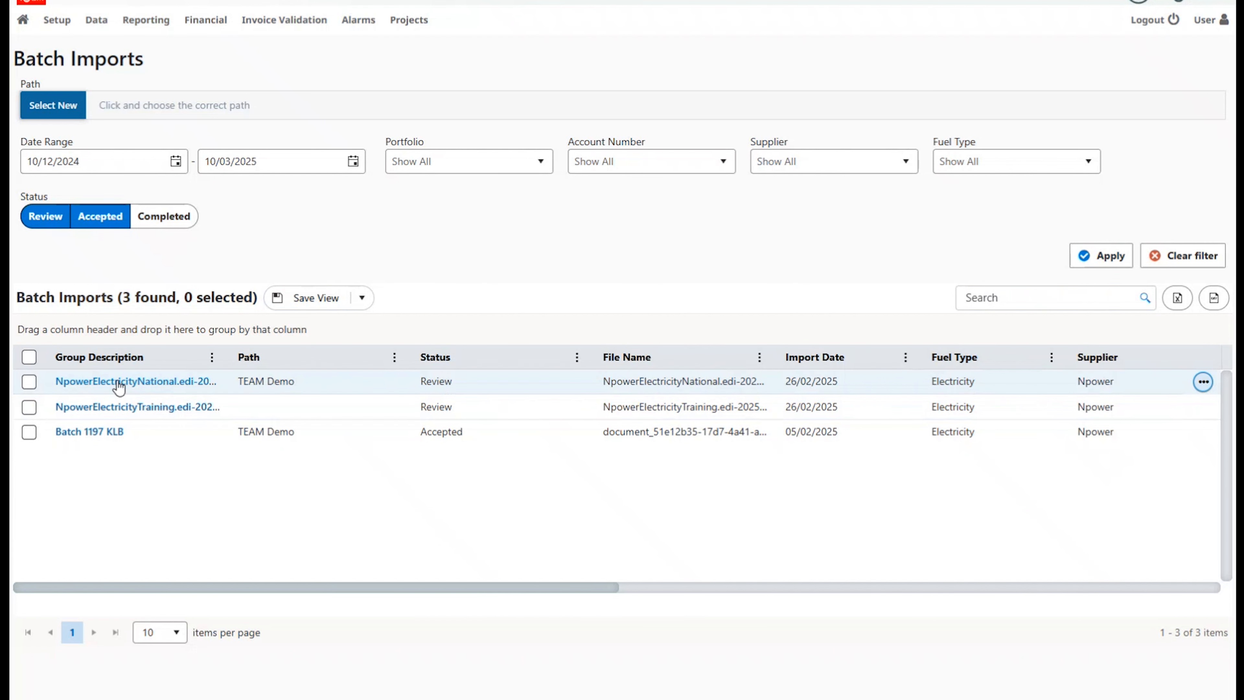
pyautogui.click(119, 388)
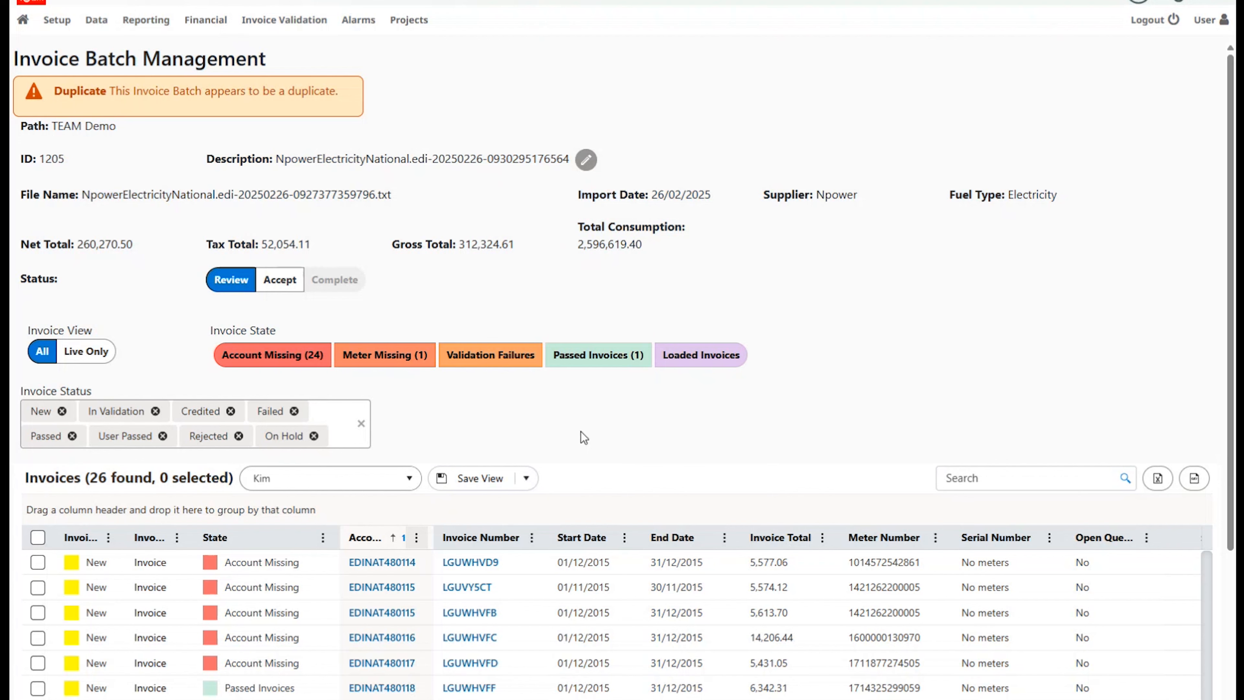
# Check the actions available for the batch's first Account Missing invoice and view its invoice details
pyautogui.rightClick(544, 564)
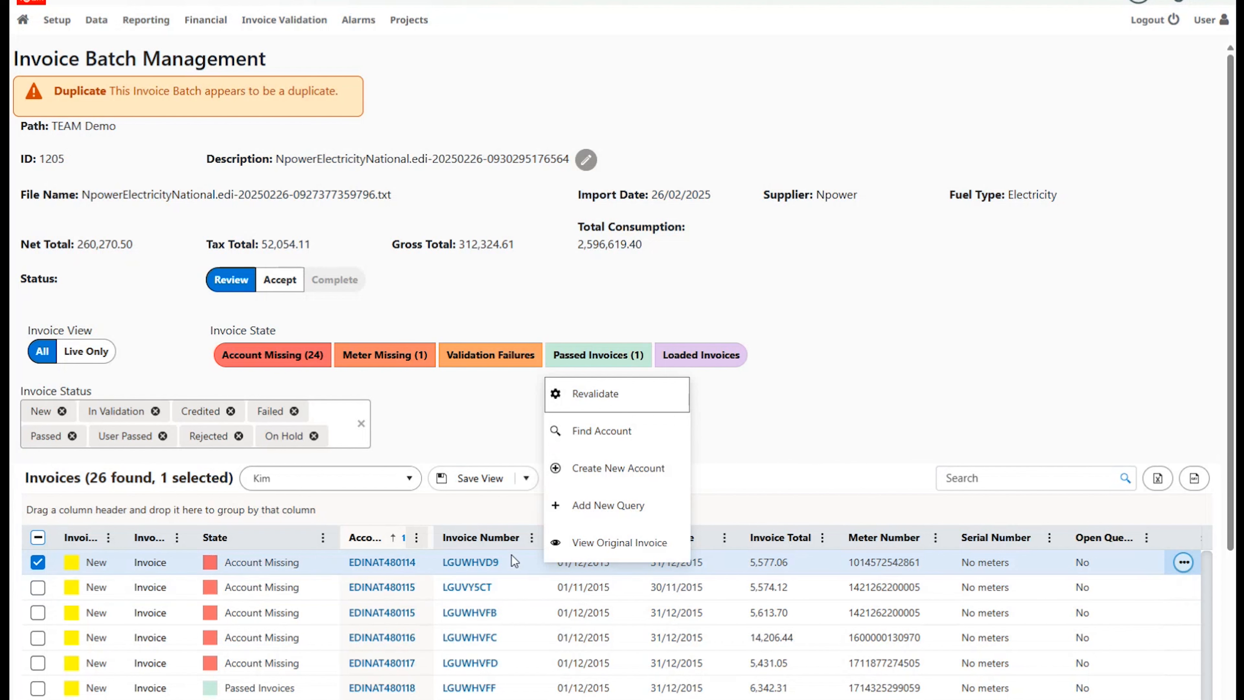
pyautogui.click(472, 565)
pyautogui.click(473, 564)
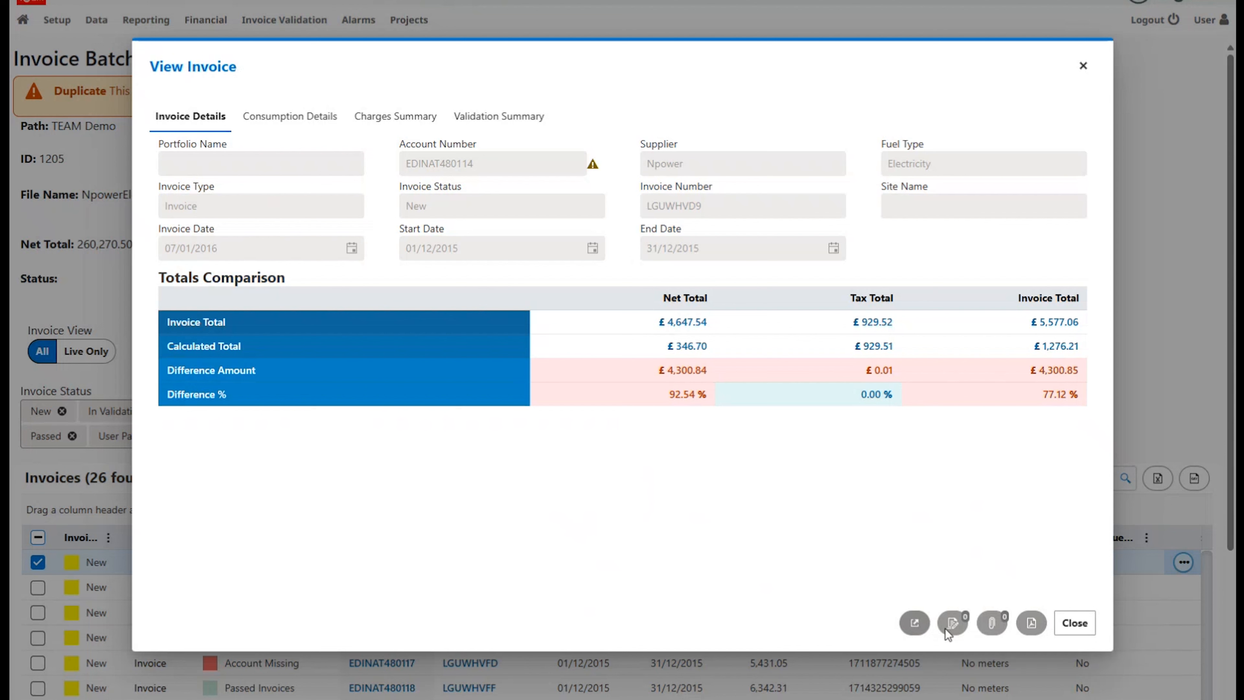
pyautogui.click(1080, 623)
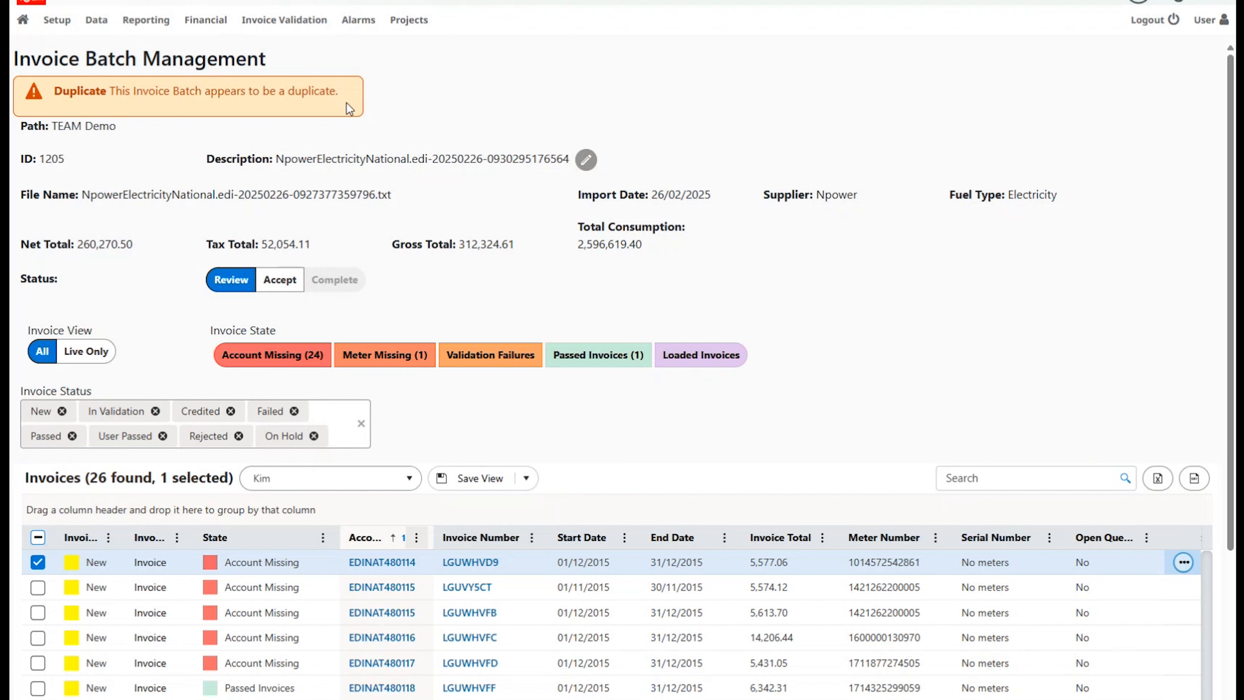
# Return to the queries list, open the Channel Data Vs Billing Data Mismatch query, and review its events and general details
pyautogui.moveTo(294, 27)
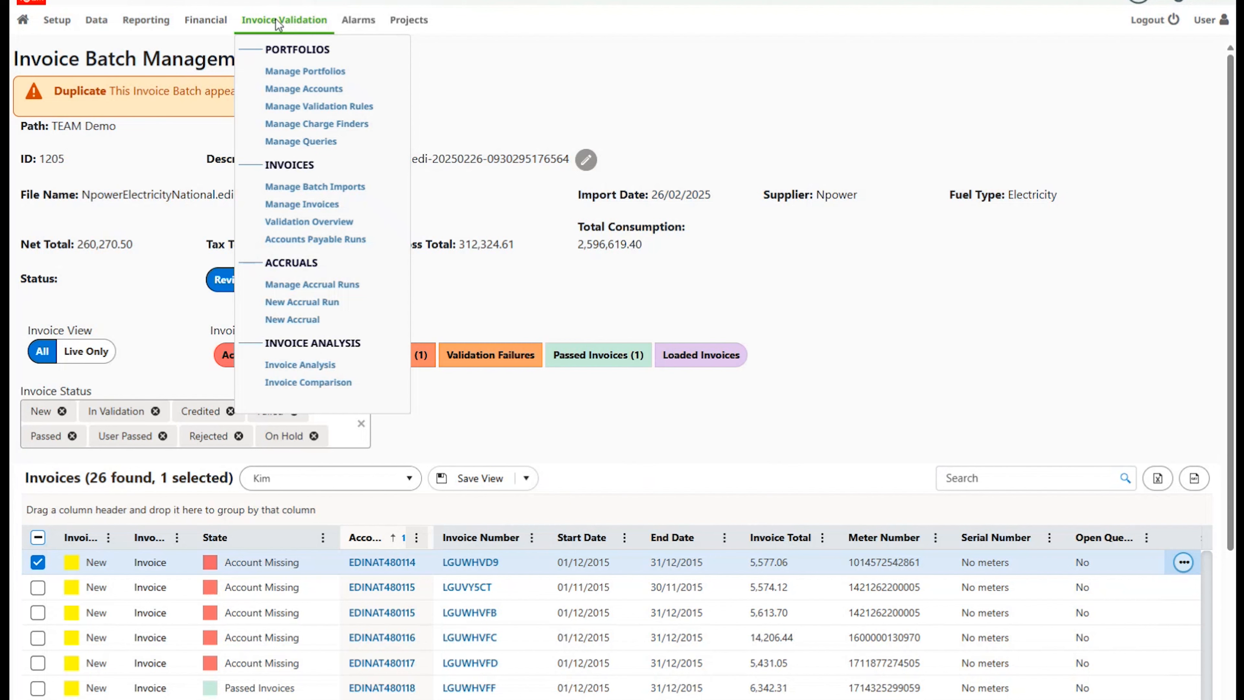
pyautogui.click(320, 142)
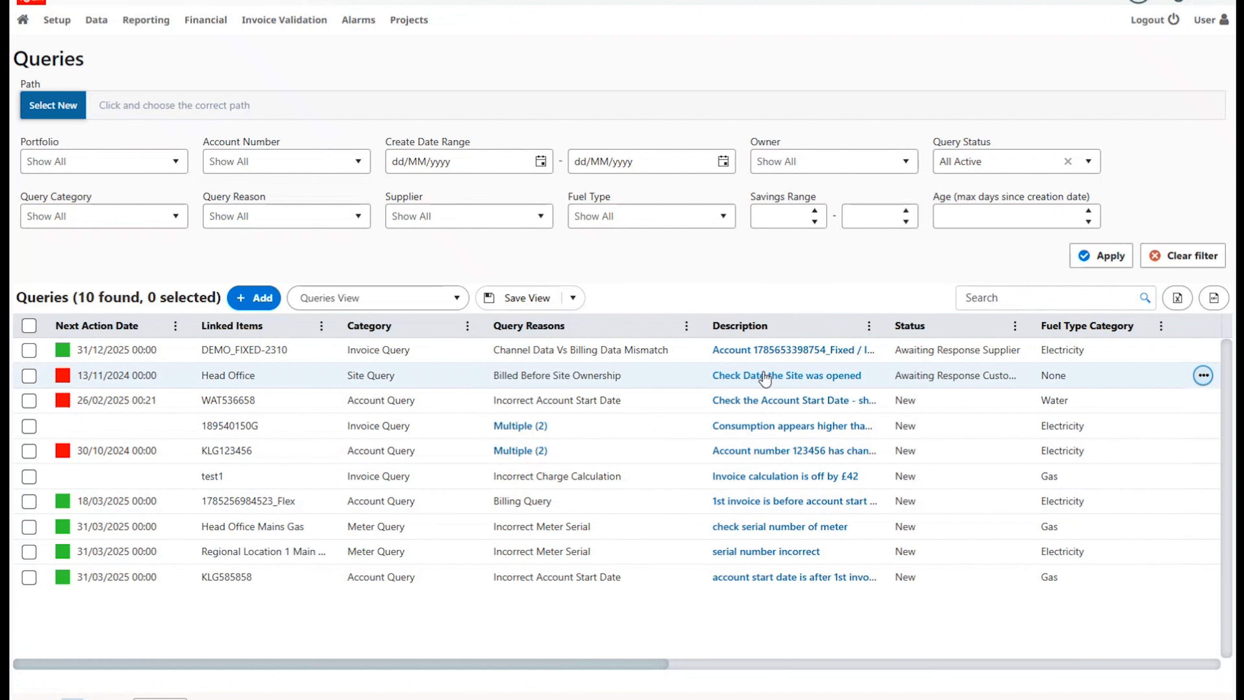
pyautogui.click(779, 360)
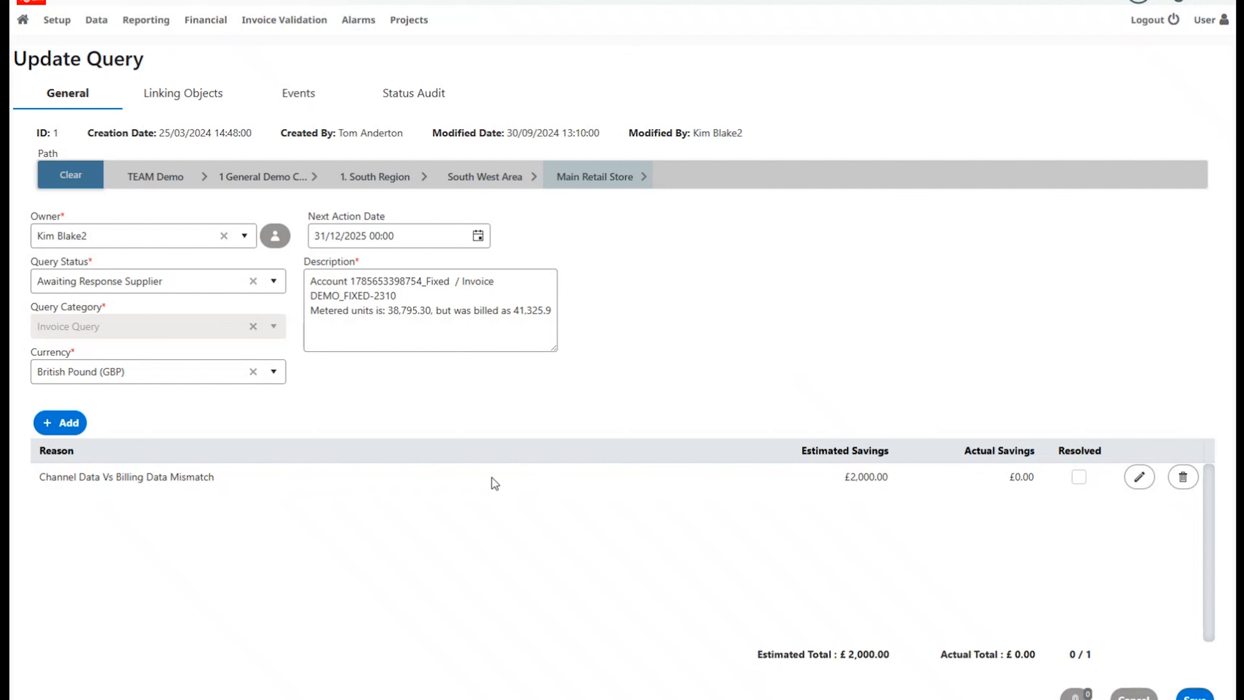
pyautogui.click(298, 98)
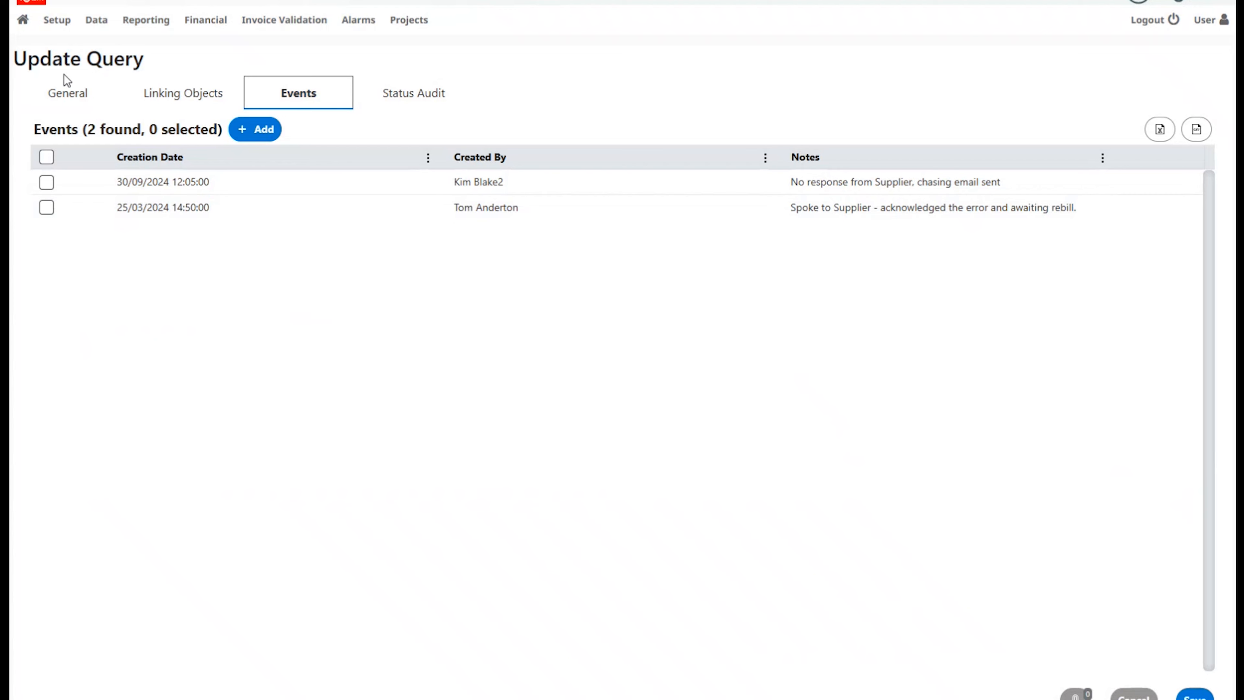
pyautogui.click(76, 96)
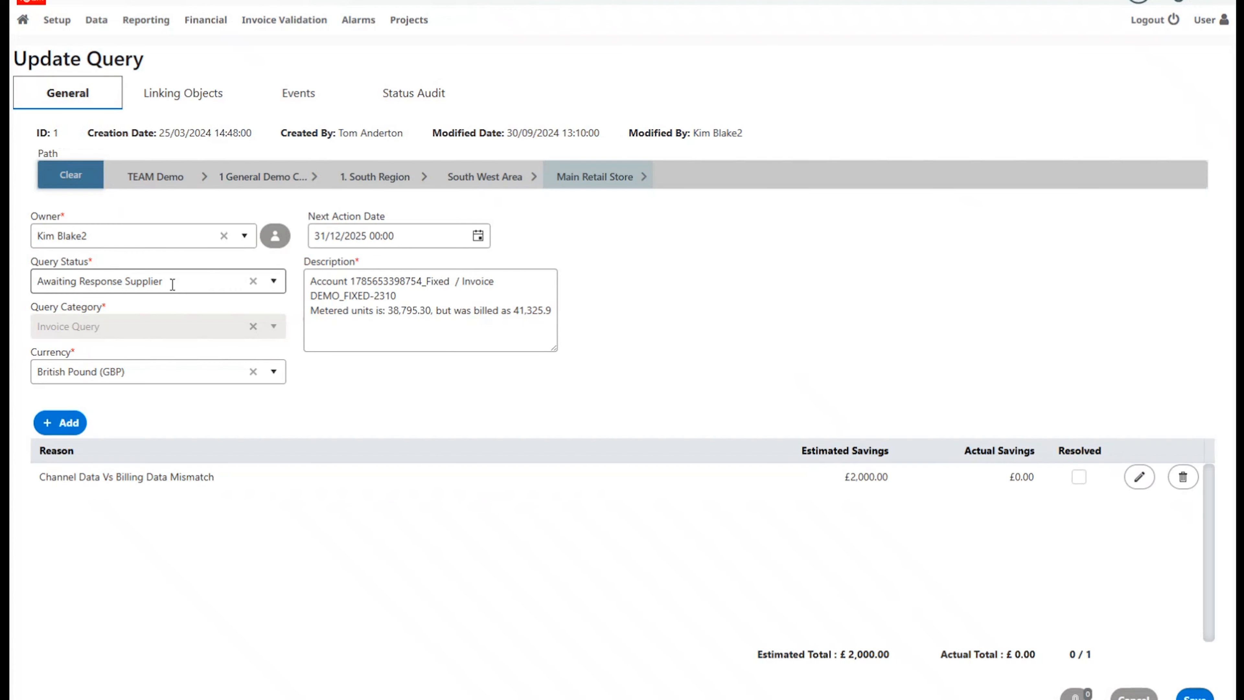
# Try the status With Us on the query, check its status audit, and cancel the update
pyautogui.click(281, 287)
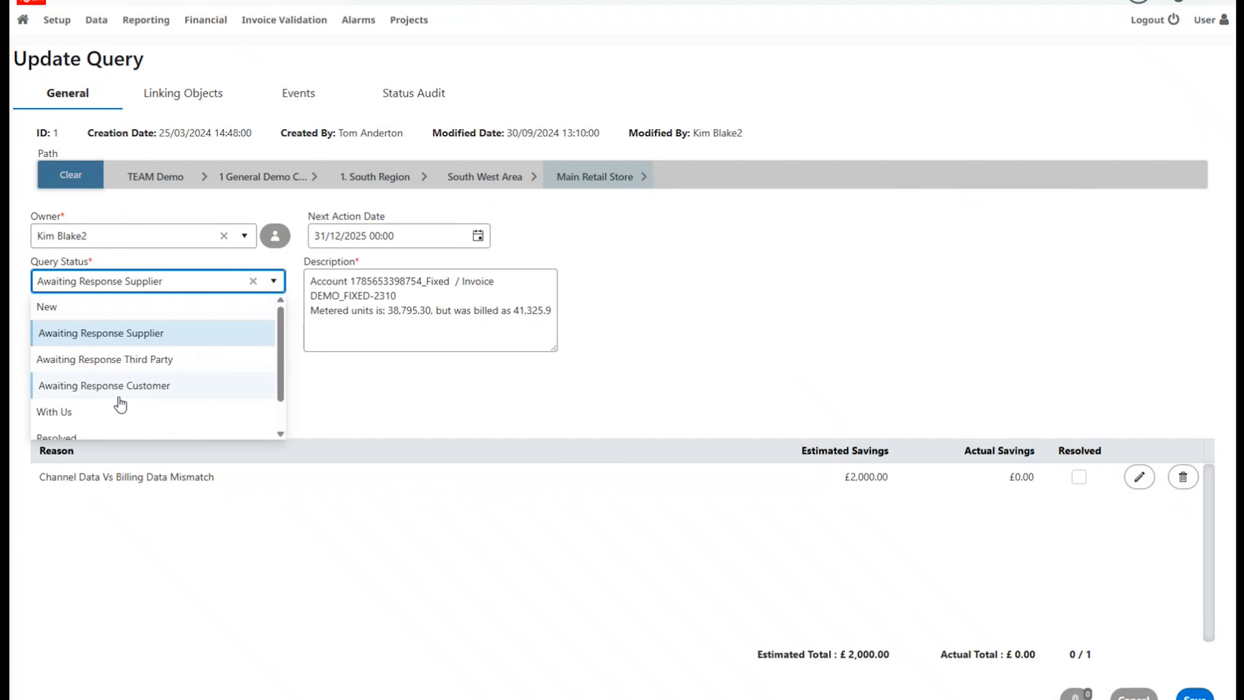
pyautogui.click(69, 413)
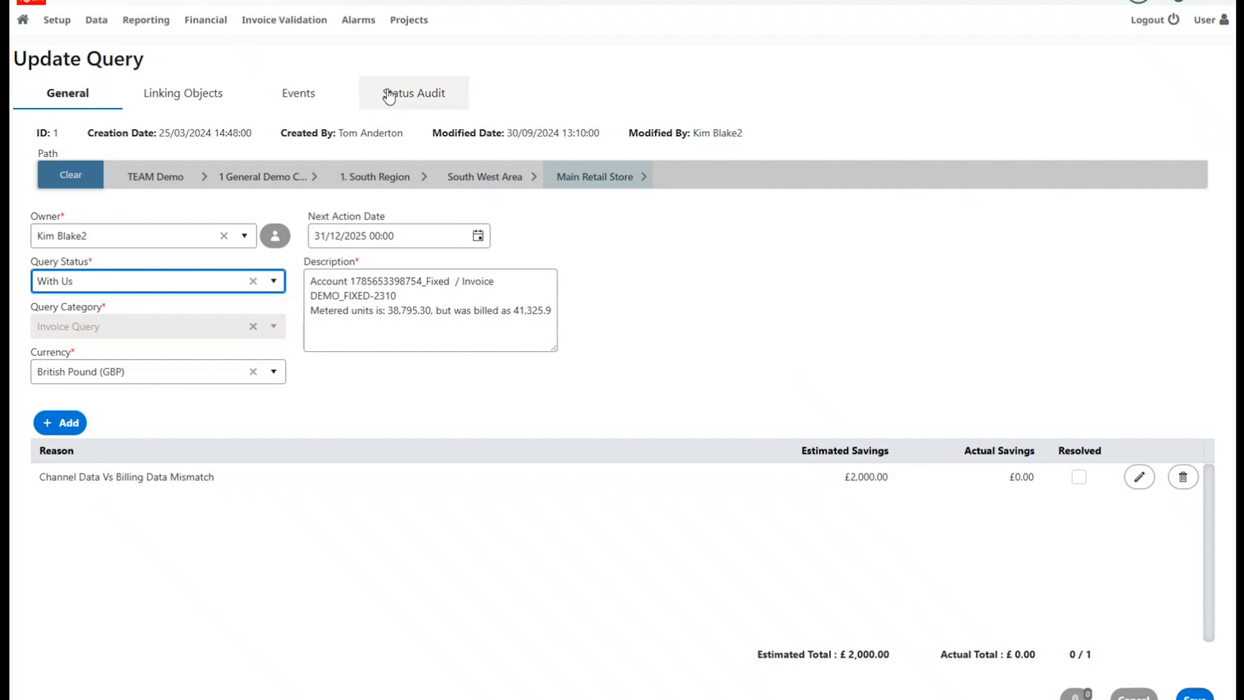
pyautogui.click(414, 102)
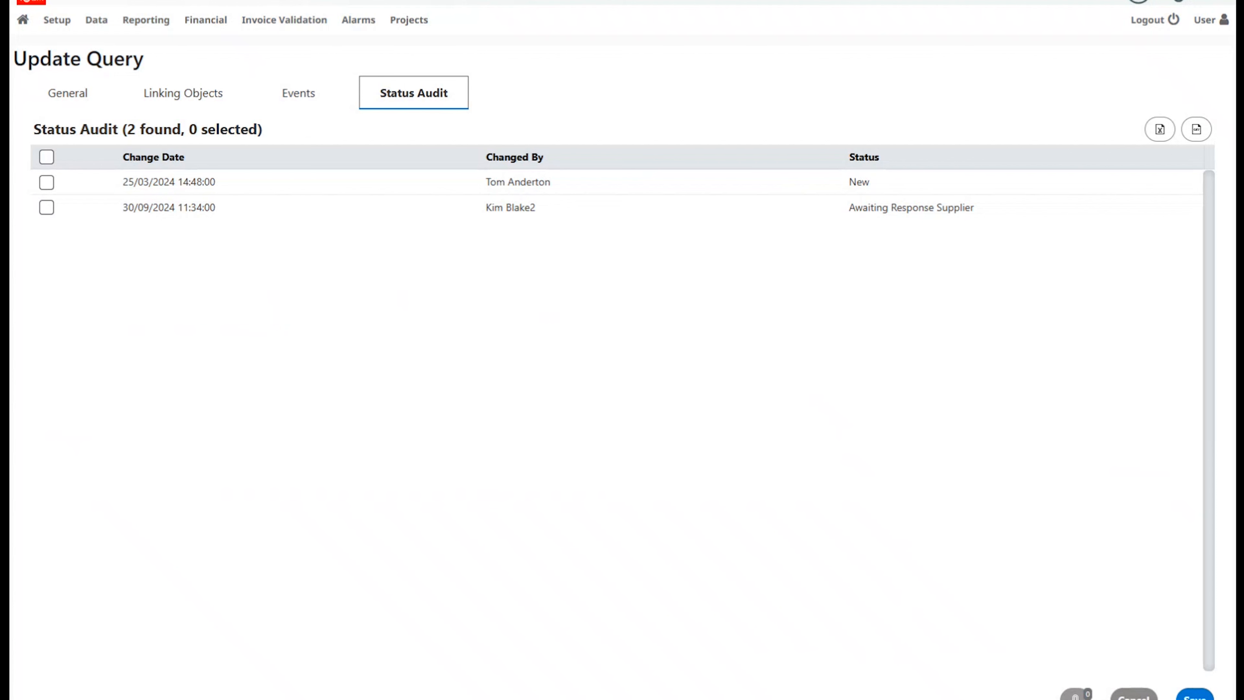
pyautogui.click(1134, 696)
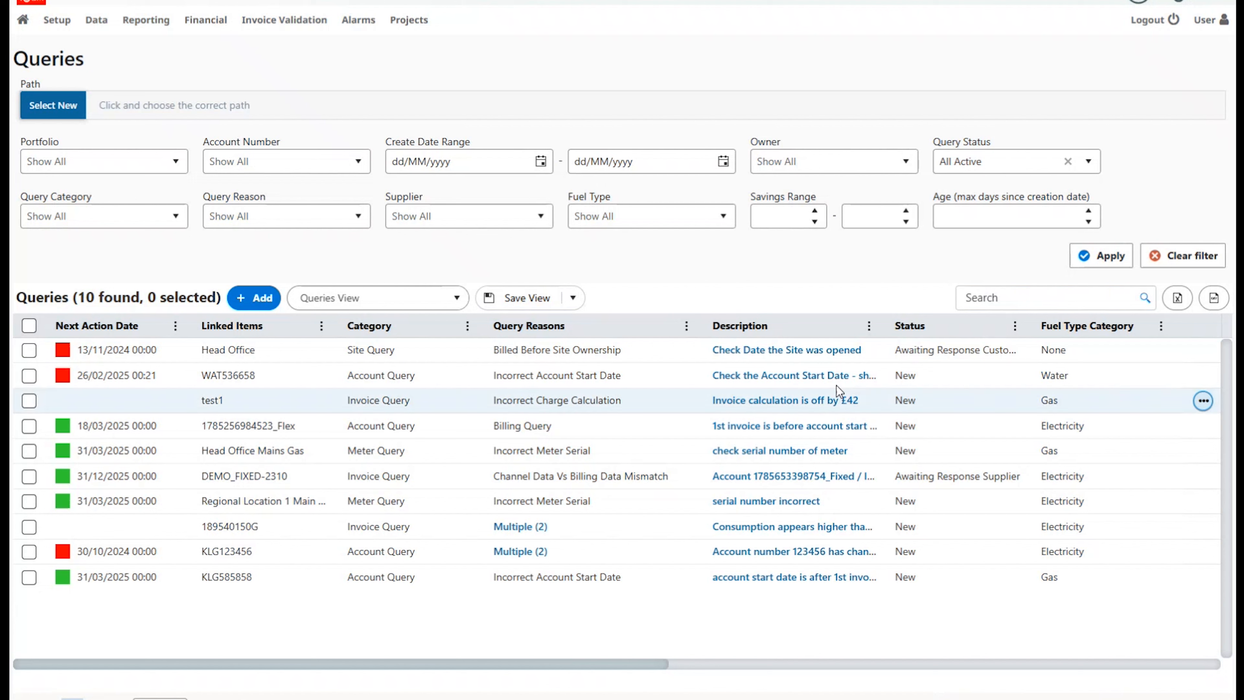
# Open the Check Date the Site was opened query with its next action not completed, and open its Billed Before Site Ownership reason for editing
pyautogui.click(790, 356)
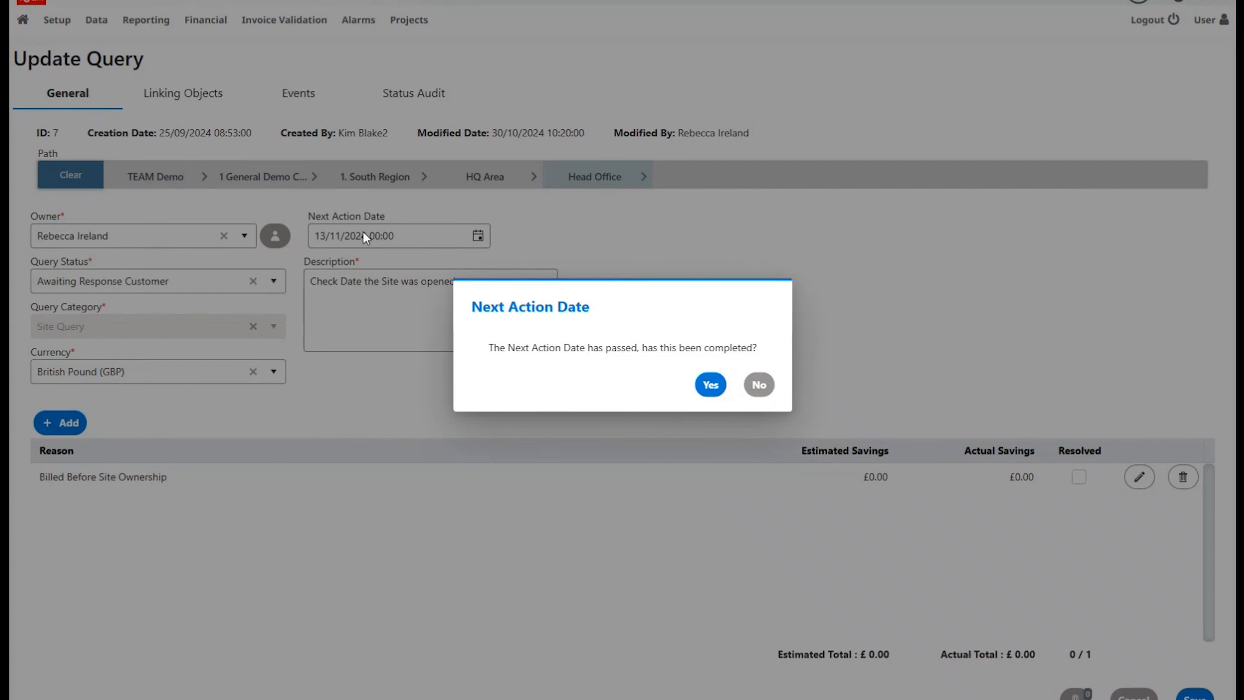
pyautogui.click(763, 389)
pyautogui.click(413, 229)
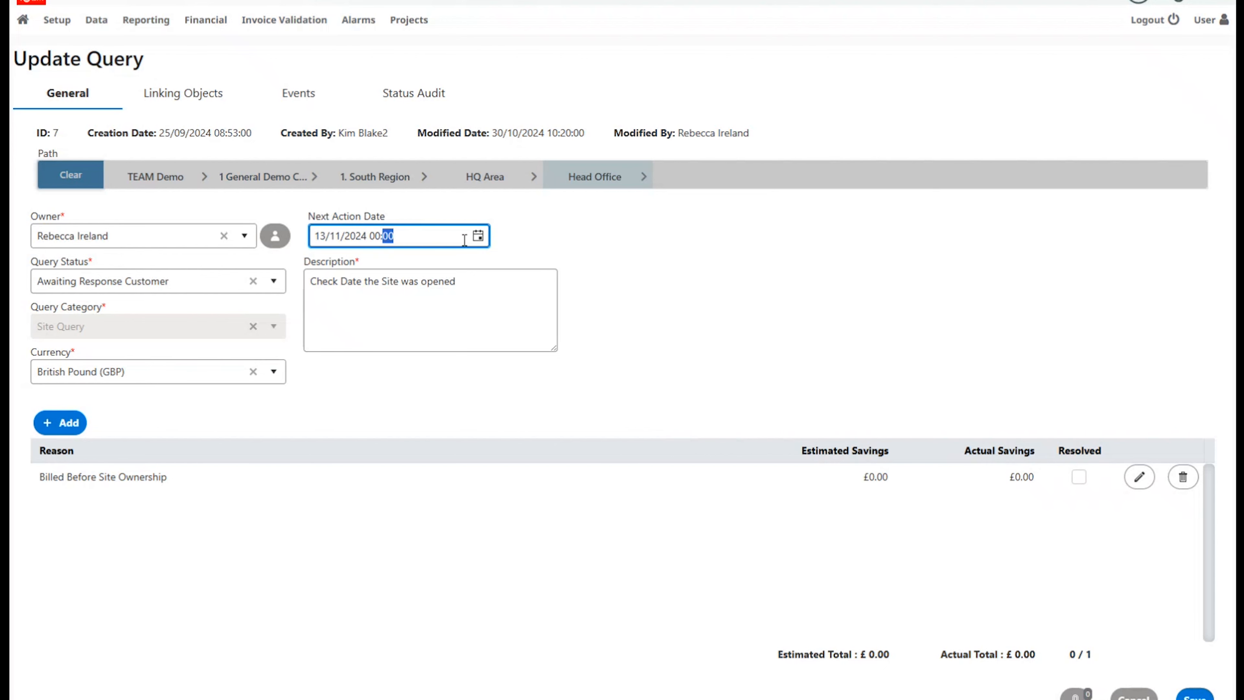
pyautogui.click(477, 236)
pyautogui.click(793, 431)
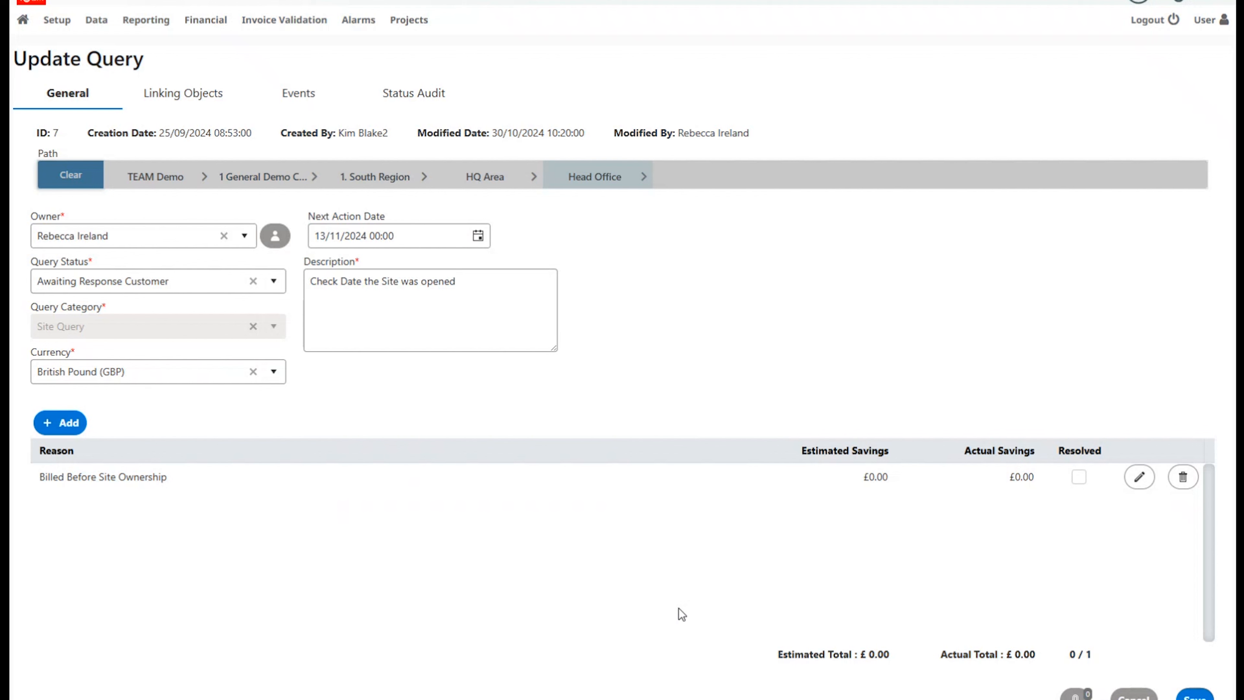
pyautogui.click(1139, 478)
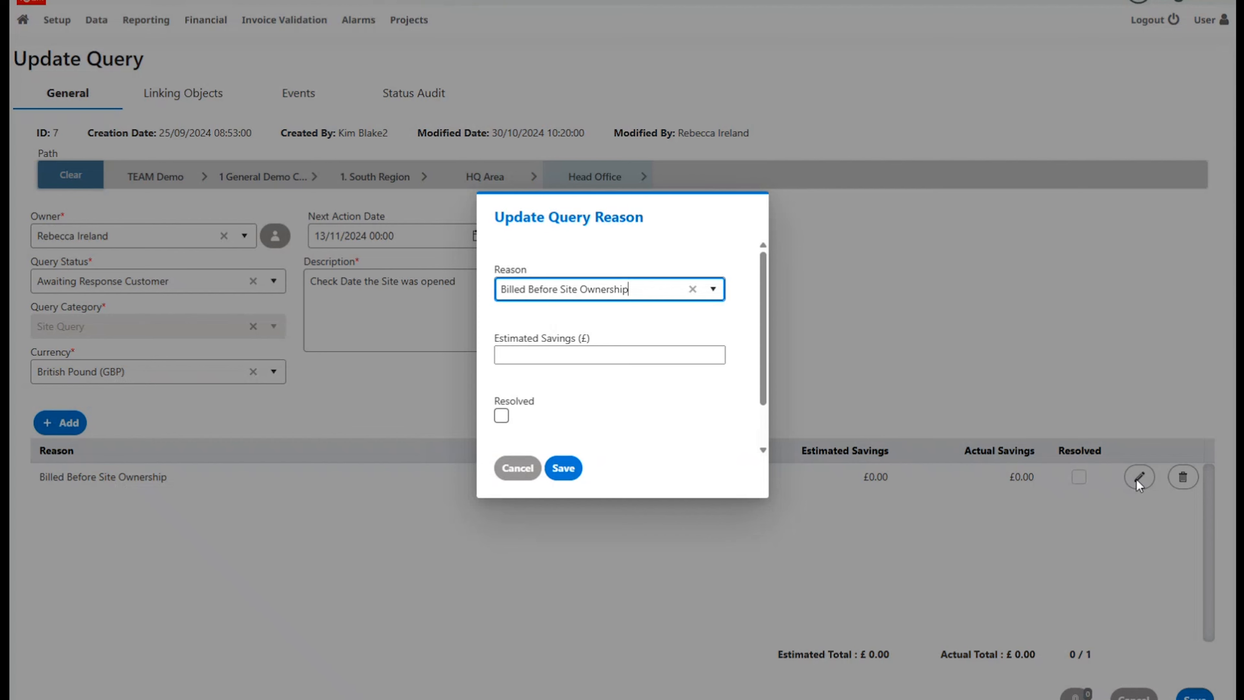
# Try an estimated savings of £1000 for the Billed Before Site Ownership reason and clear it again
pyautogui.click(573, 351)
pyautogui.write('1000')
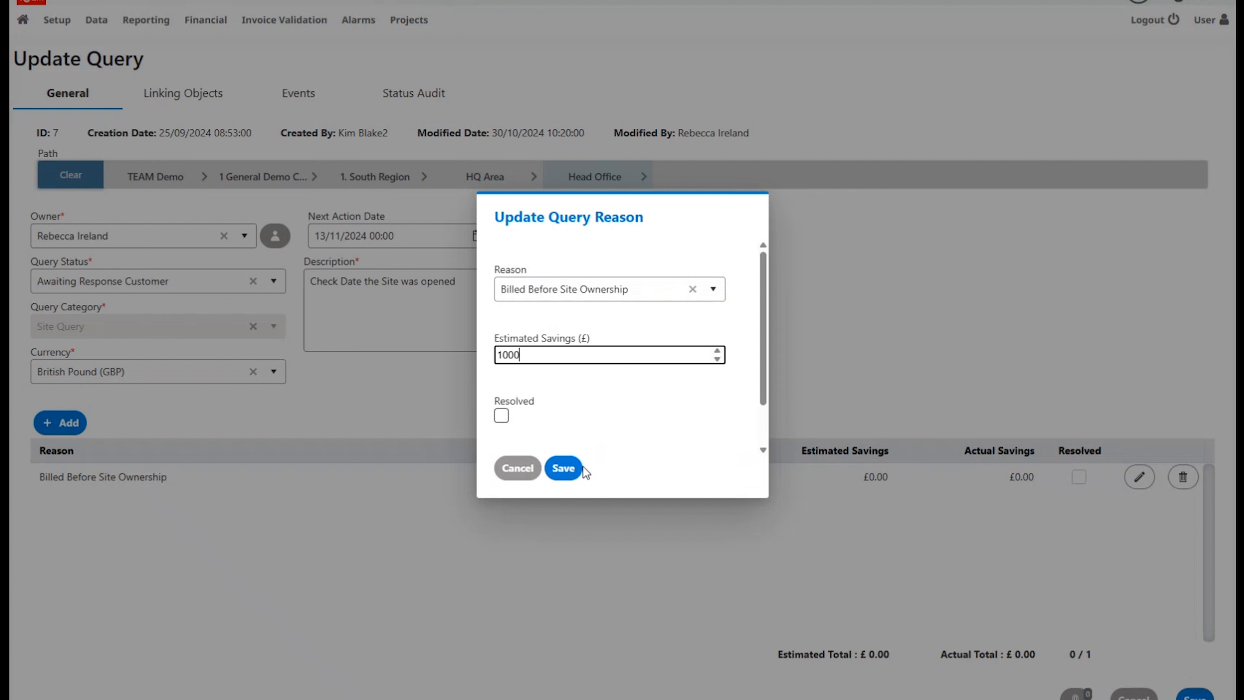
pyautogui.press('BackSpace')
pyautogui.press('BackSpace')
pyautogui.press('BackSpace')
pyautogui.press('BackSpace')
# Mark the Billed Before Site Ownership reason as resolved with actual savings of £50, and save the query
pyautogui.scroll(-1, 539, 402)
pyautogui.click(501, 362)
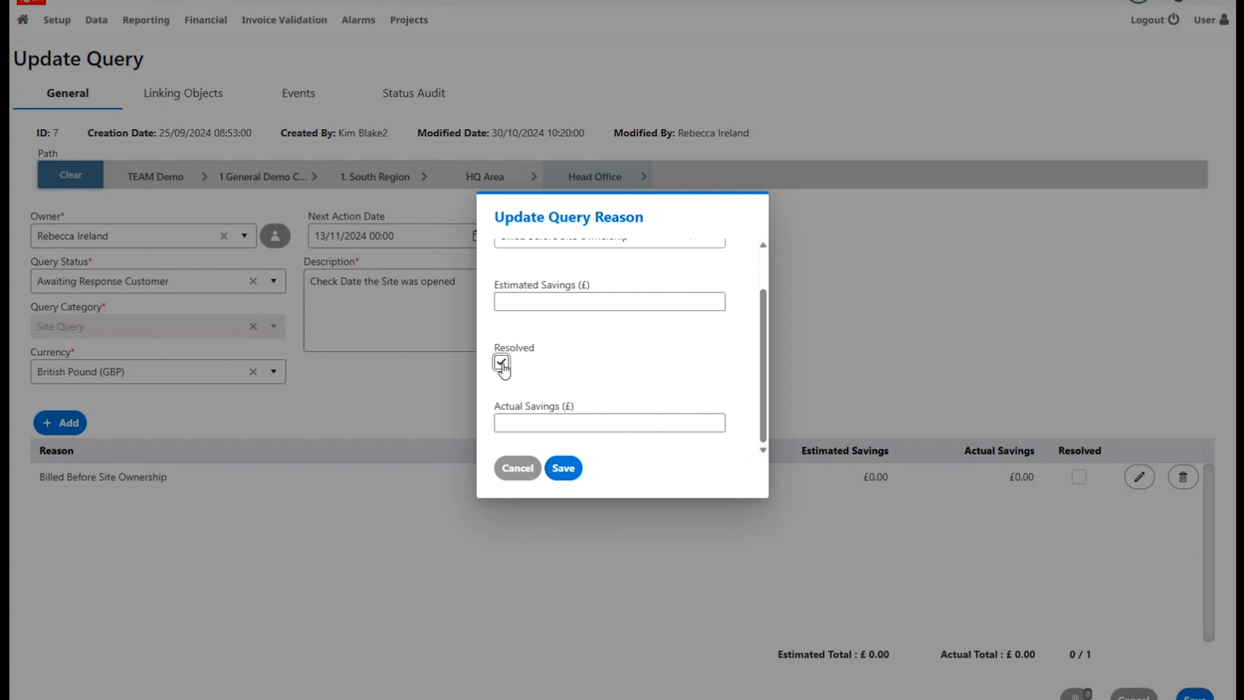
pyautogui.click(514, 425)
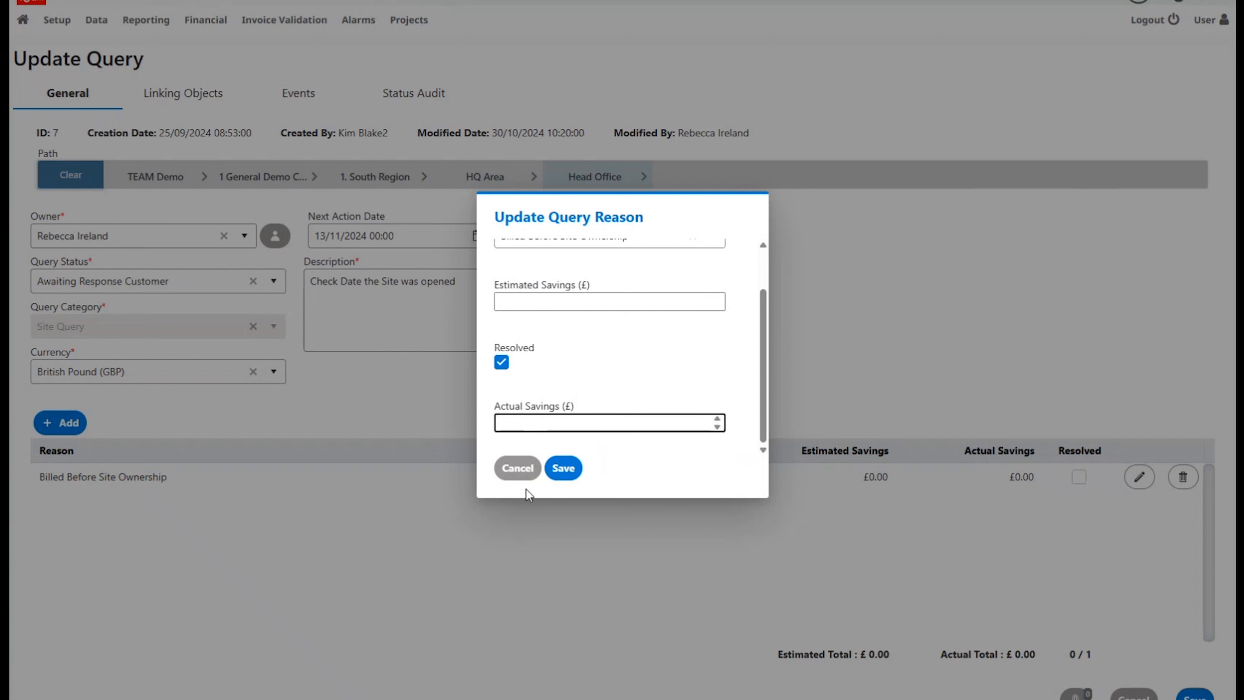
pyautogui.write('50')
pyautogui.click(569, 468)
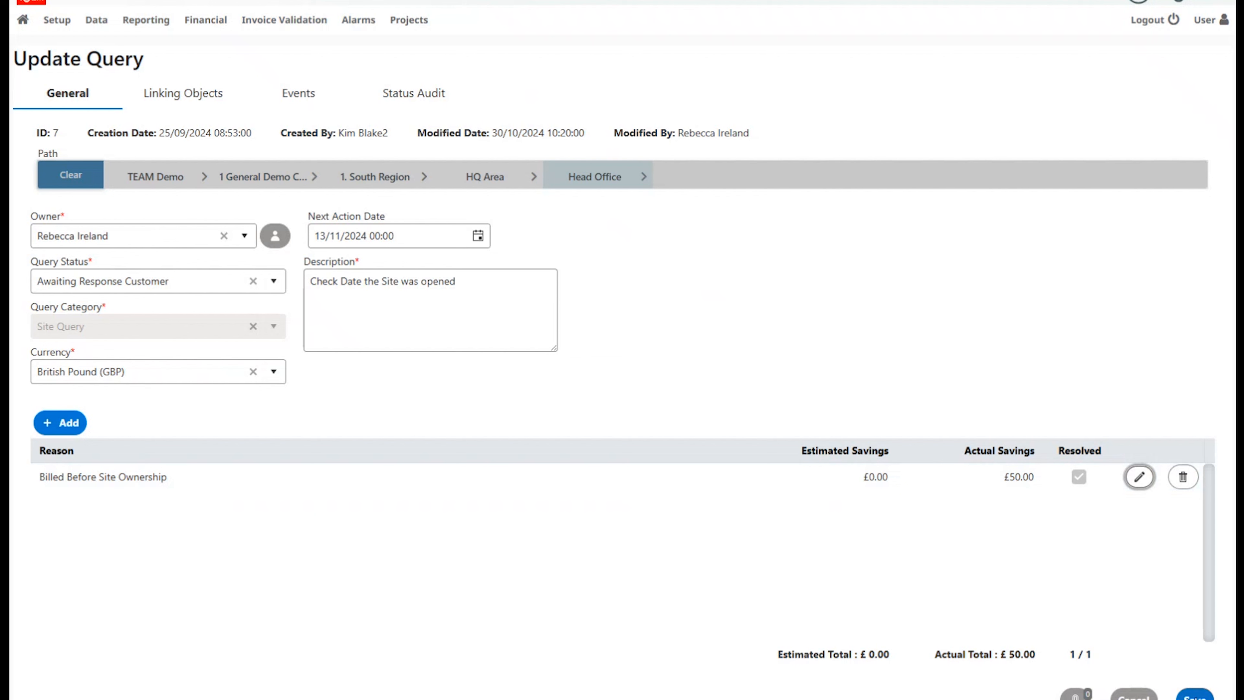
pyautogui.click(1190, 695)
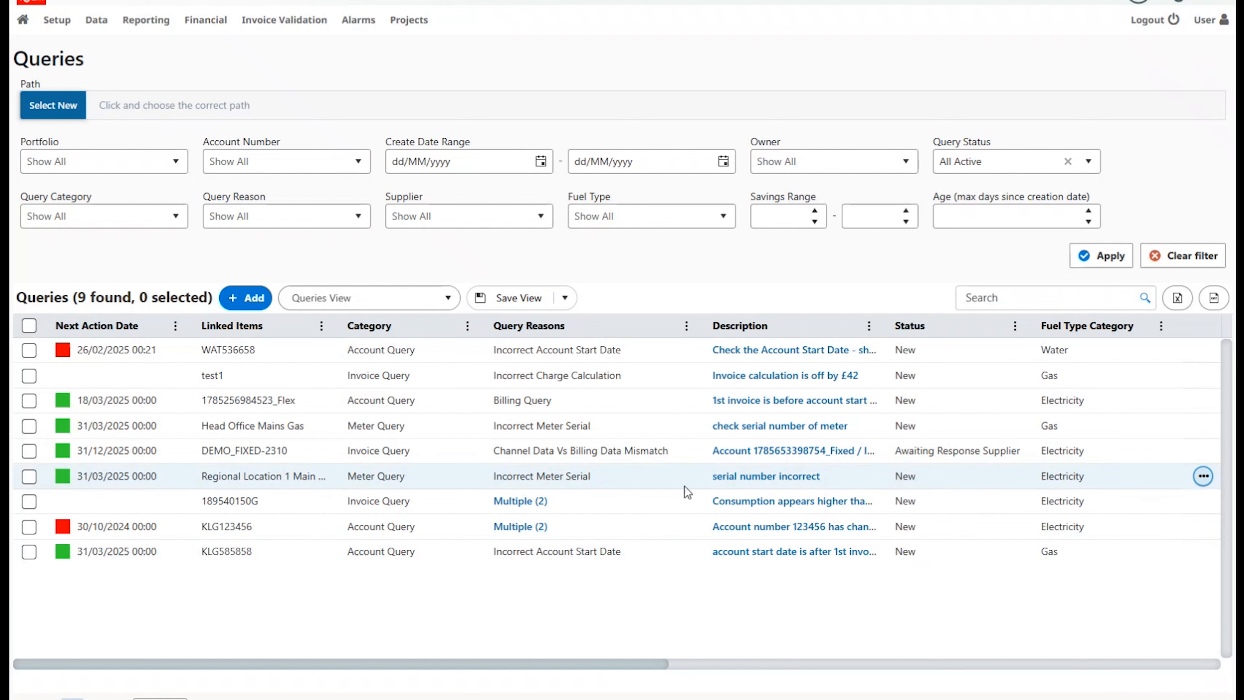
# Review the multiple reasons listed for the invoice query about consumption appearing higher, and close the list
pyautogui.click(520, 501)
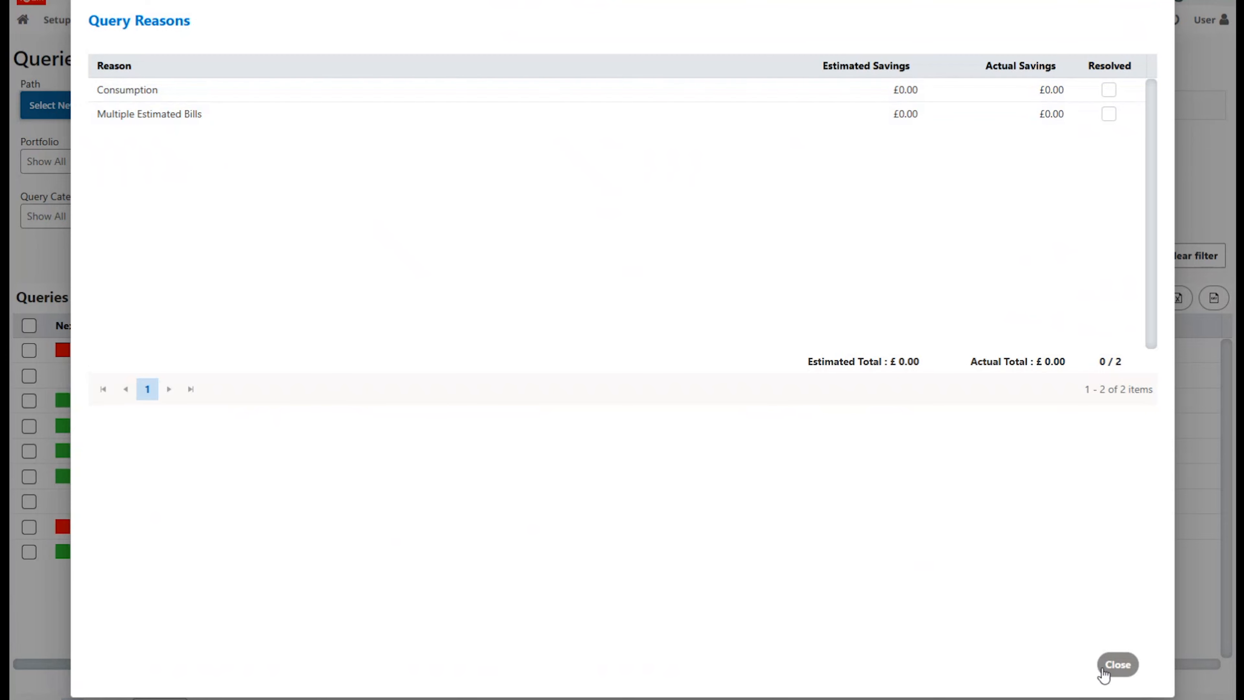
pyautogui.click(1122, 665)
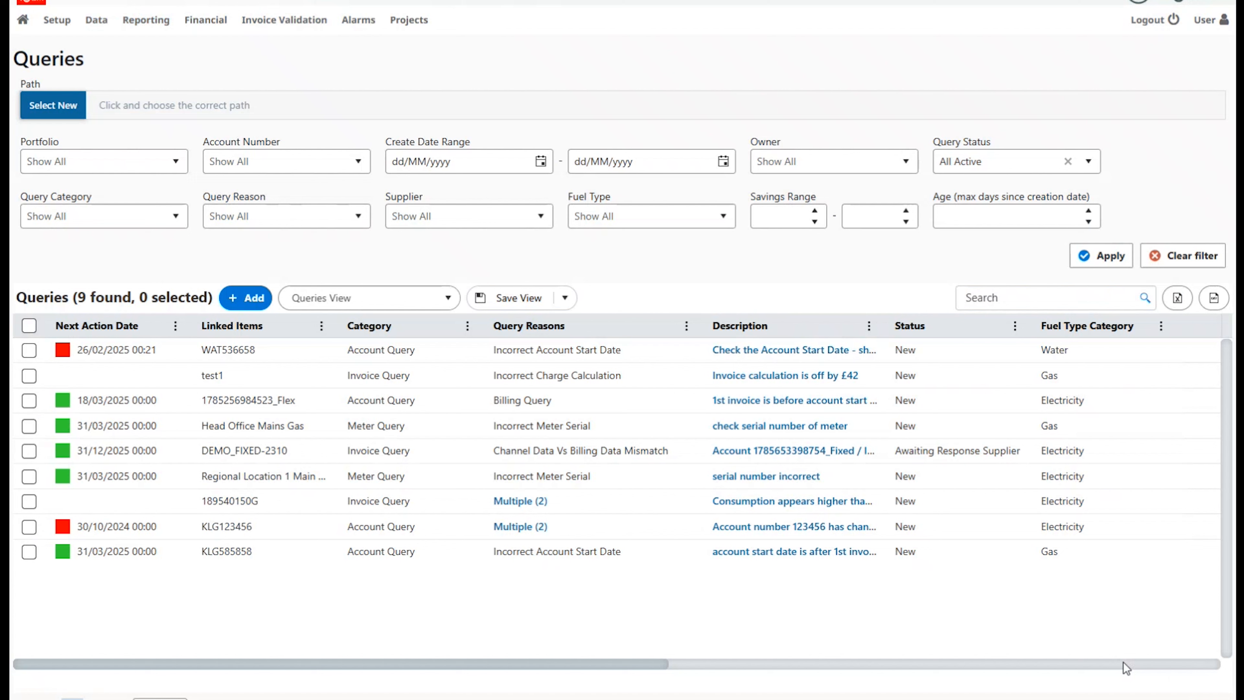
pyautogui.click(260, 22)
# Filter the queries list by the query status Resolved
pyautogui.click(1088, 162)
pyautogui.scroll(-2, 1053, 255)
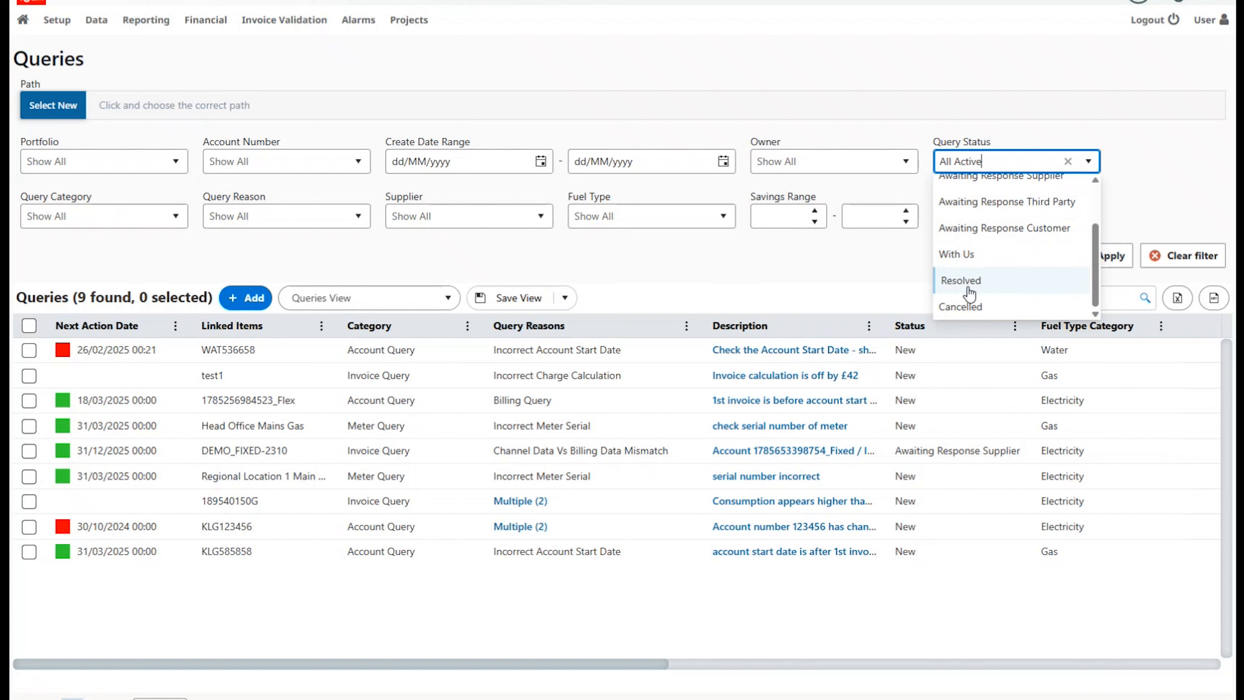
pyautogui.click(969, 294)
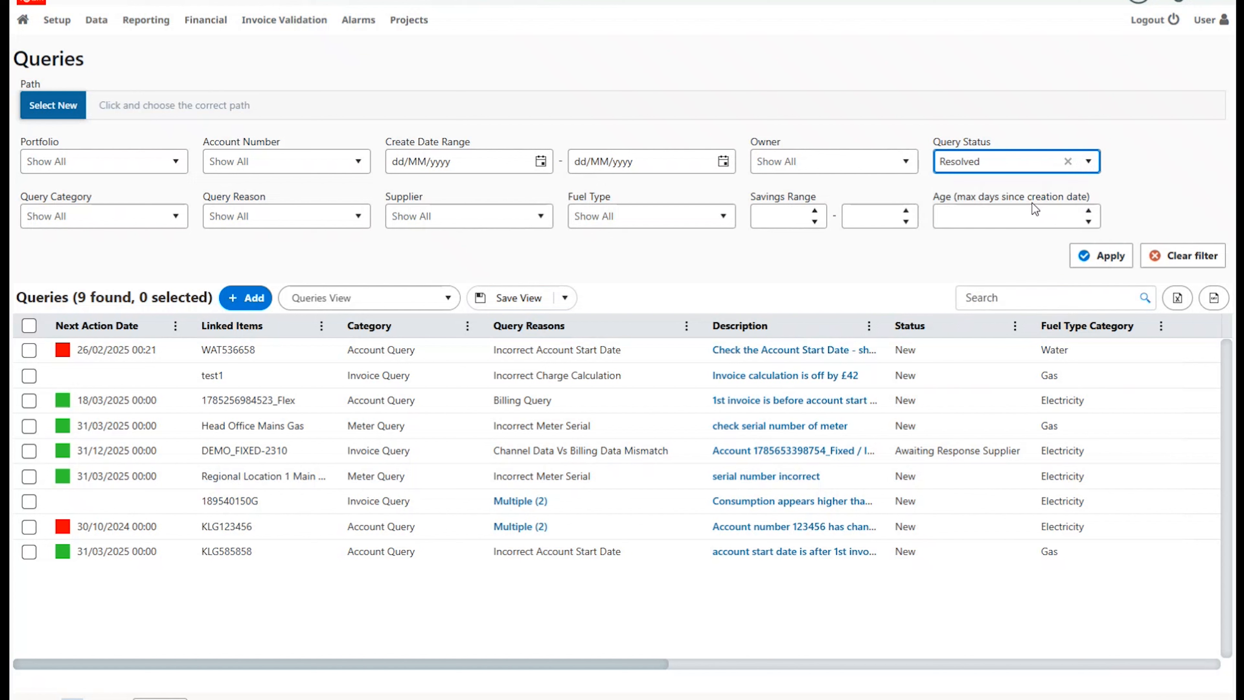
pyautogui.click(1111, 259)
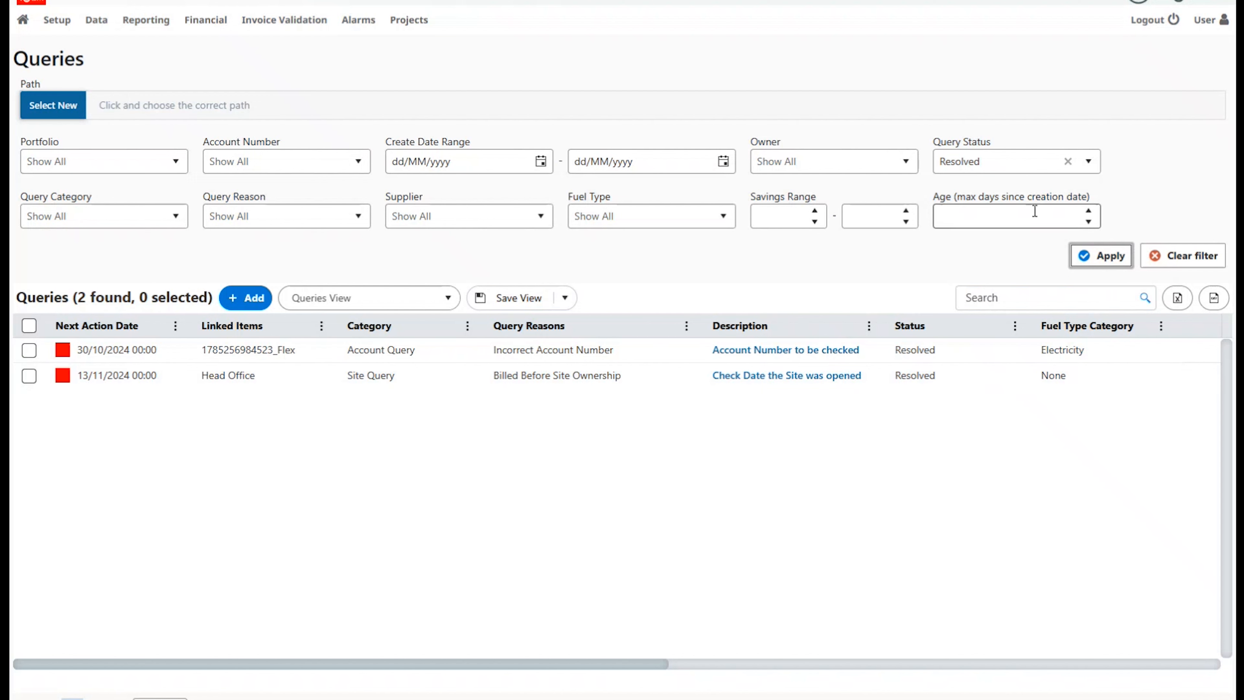
# Restore the query status filter to All Active, and view the Invoice calculation is off by £42 query without changing it
pyautogui.click(1069, 161)
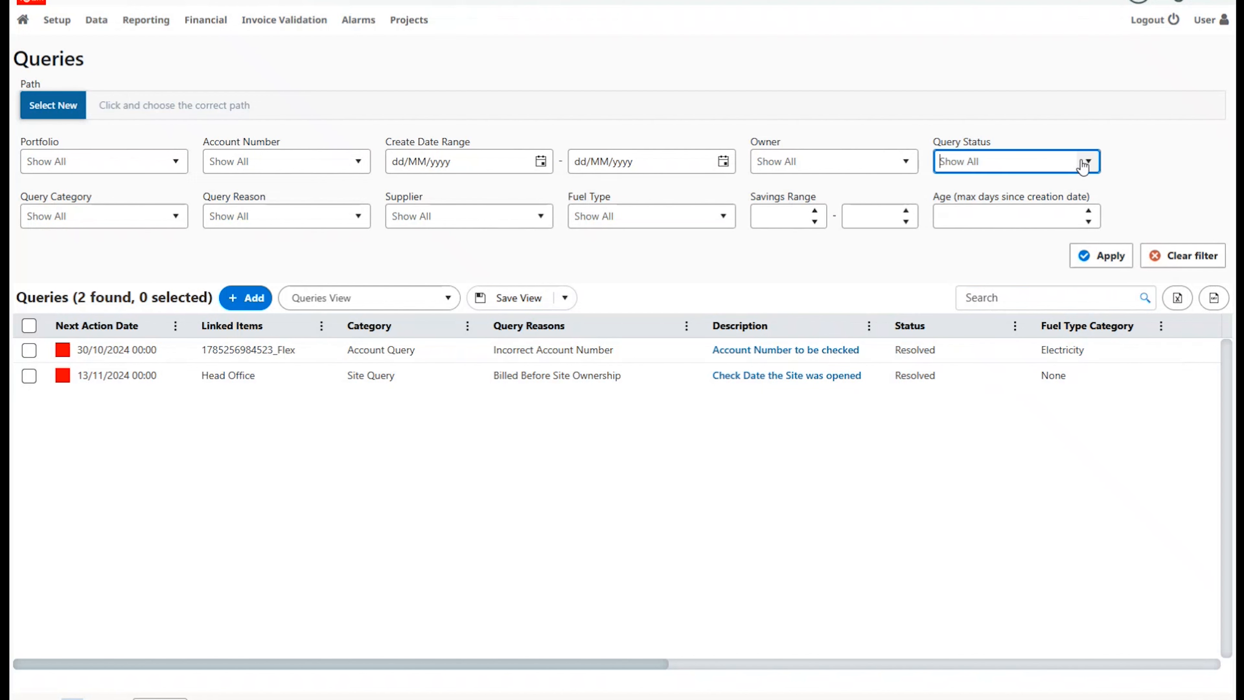
pyautogui.click(1085, 164)
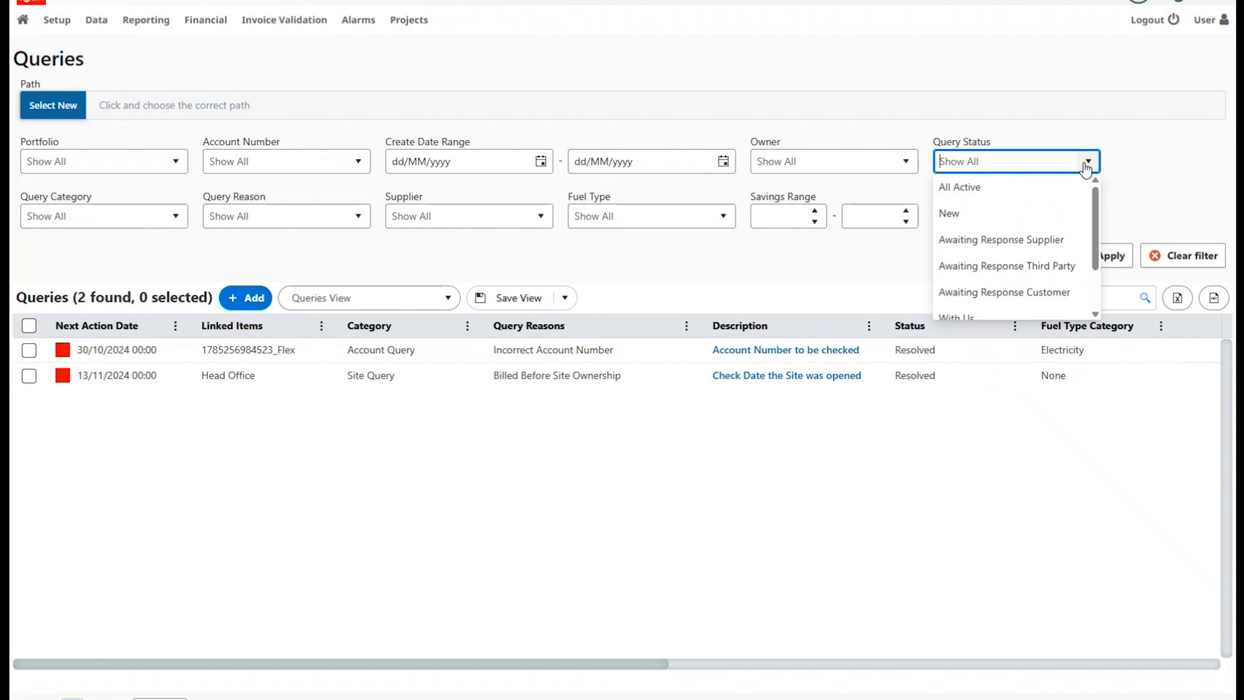
pyautogui.click(967, 191)
pyautogui.click(1113, 260)
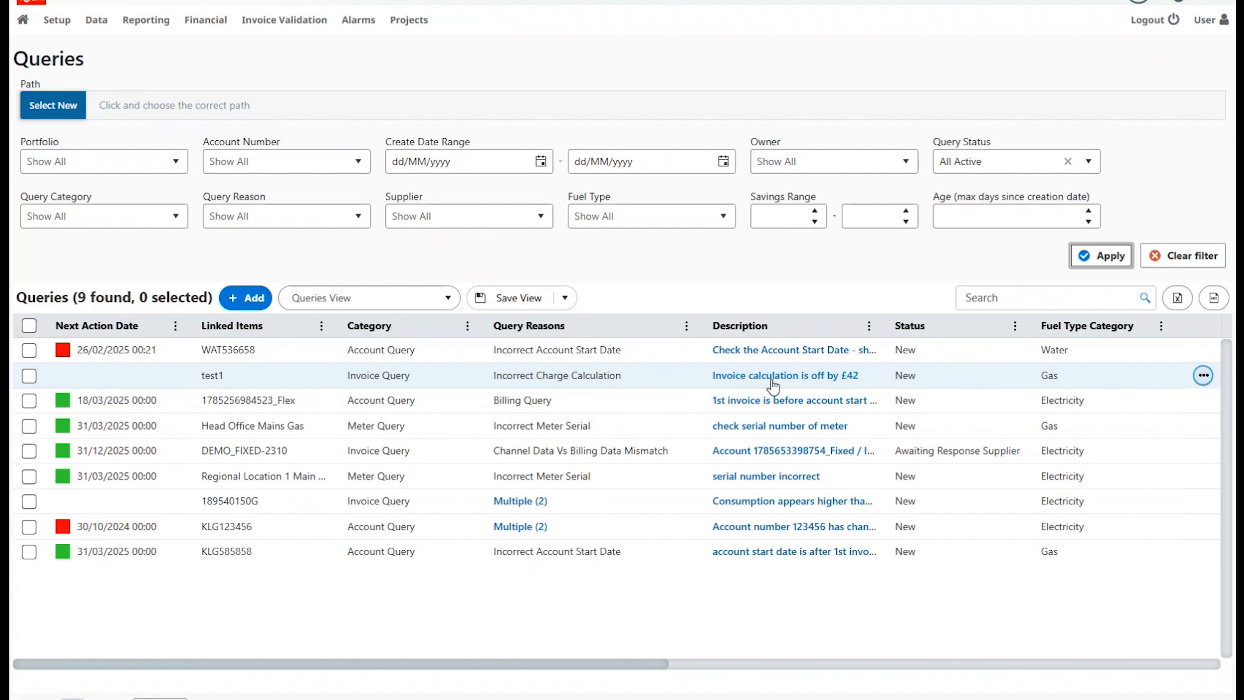
pyautogui.click(769, 384)
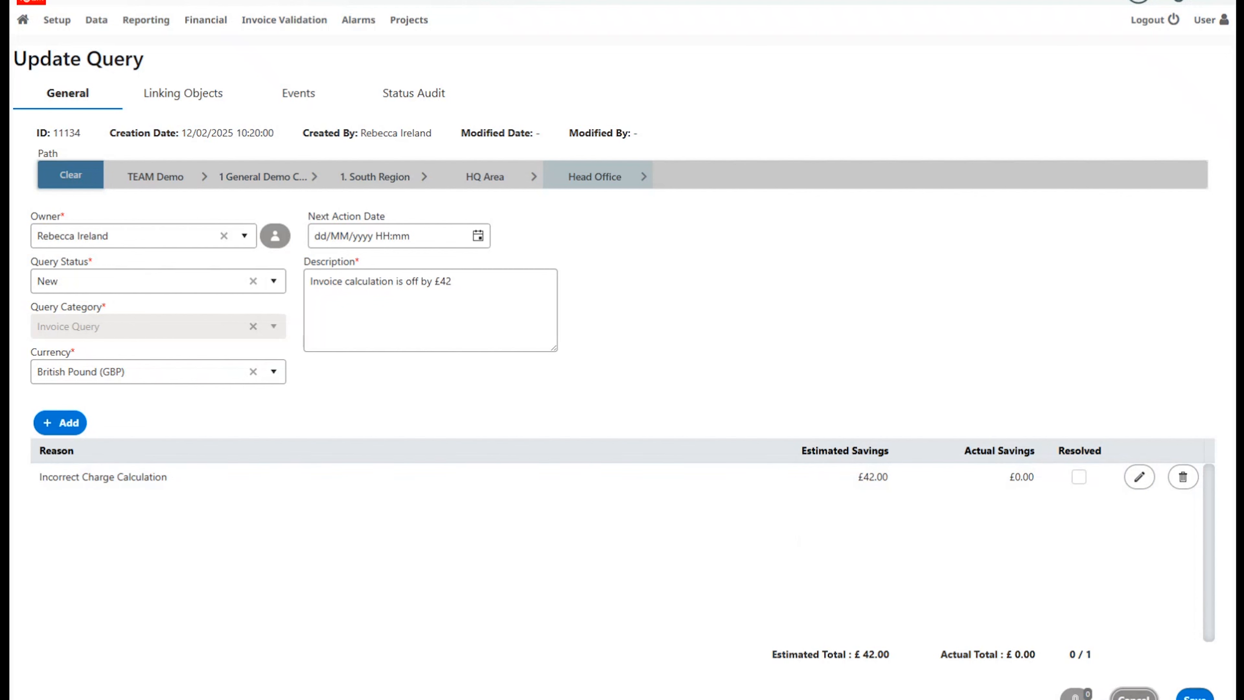
pyautogui.click(1134, 696)
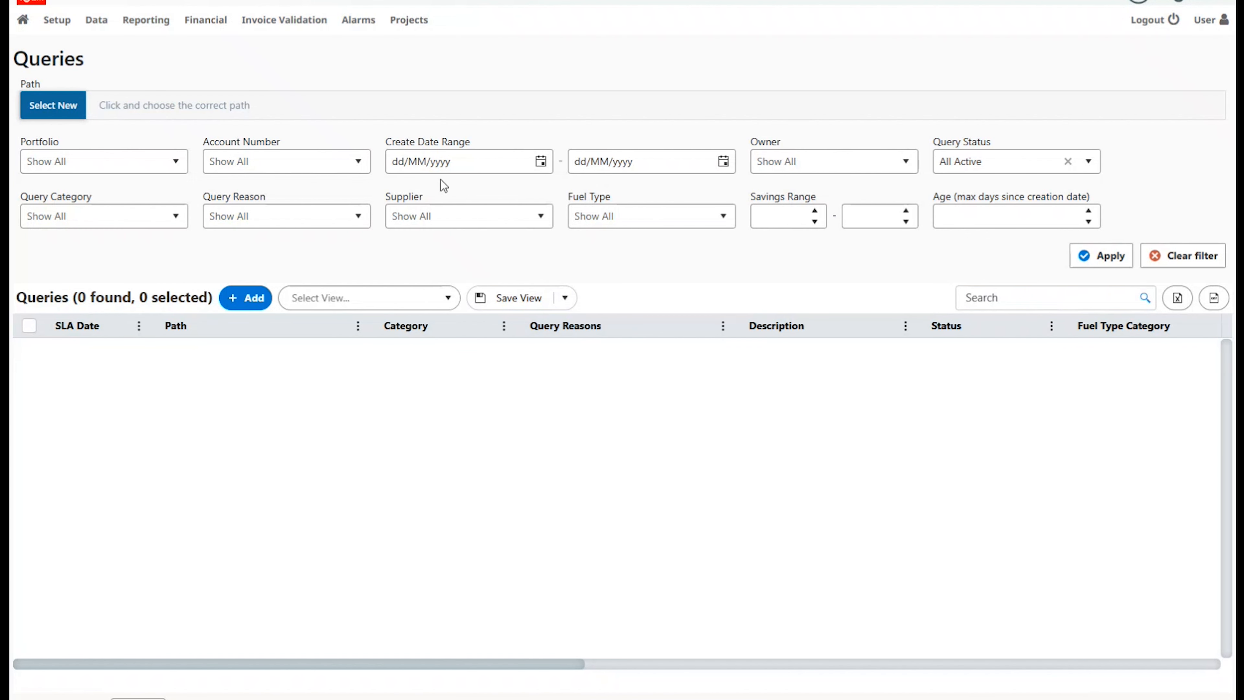
# Go to the invoices page and view the invoice details of DEMO_WAT-1
pyautogui.moveTo(283, 25)
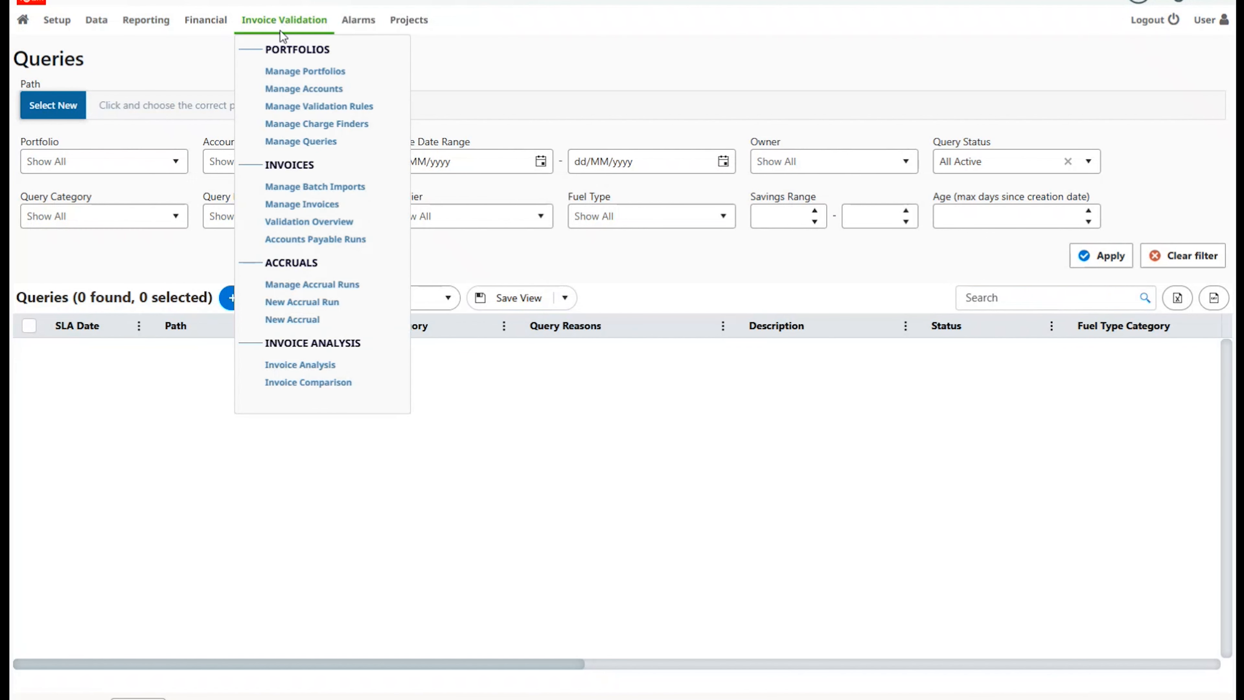
pyautogui.click(307, 206)
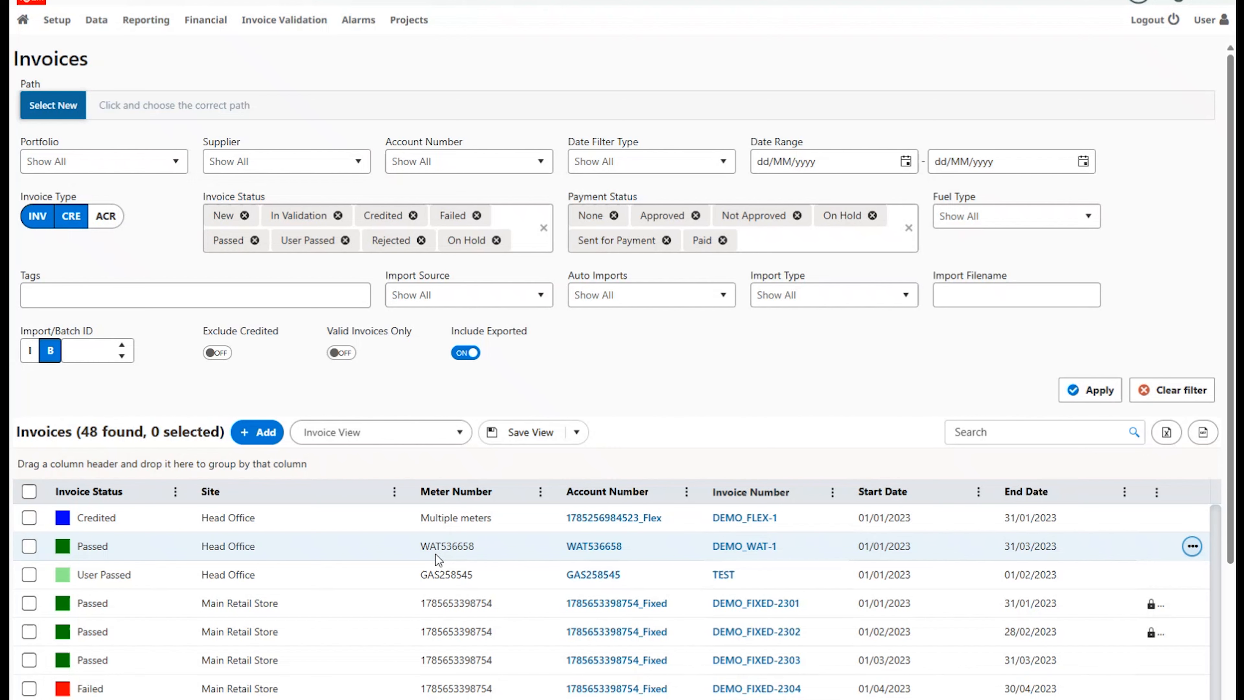
pyautogui.rightClick(456, 546)
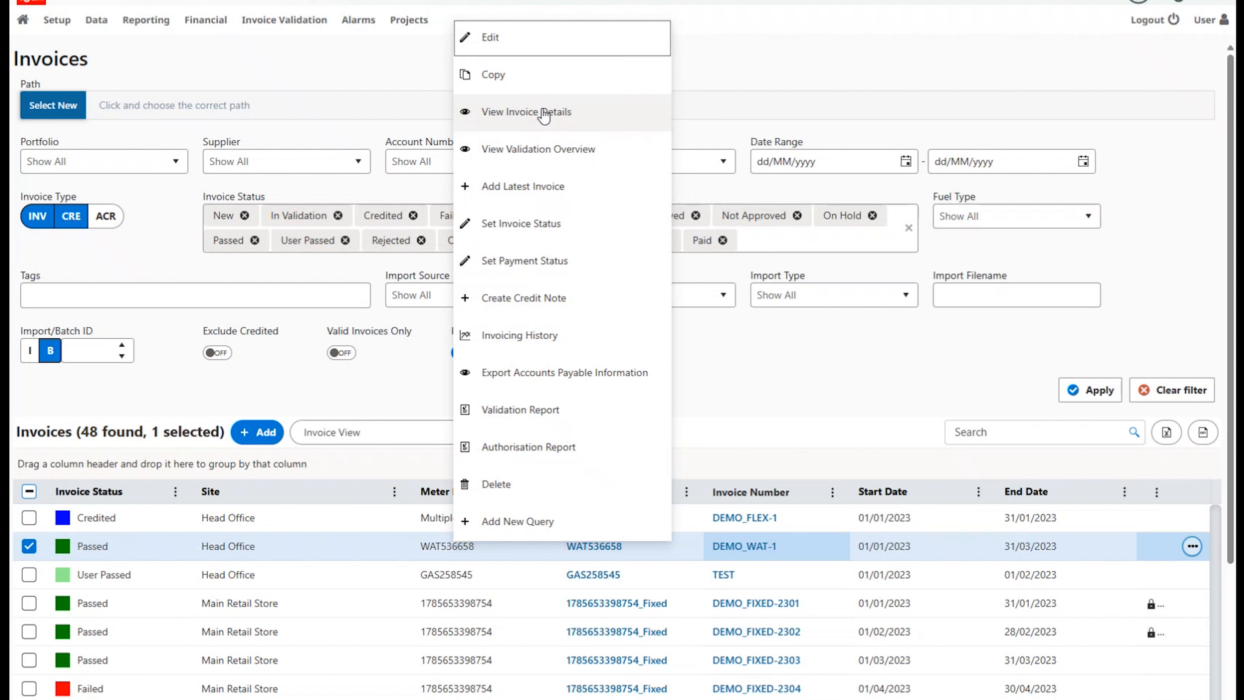
pyautogui.click(559, 116)
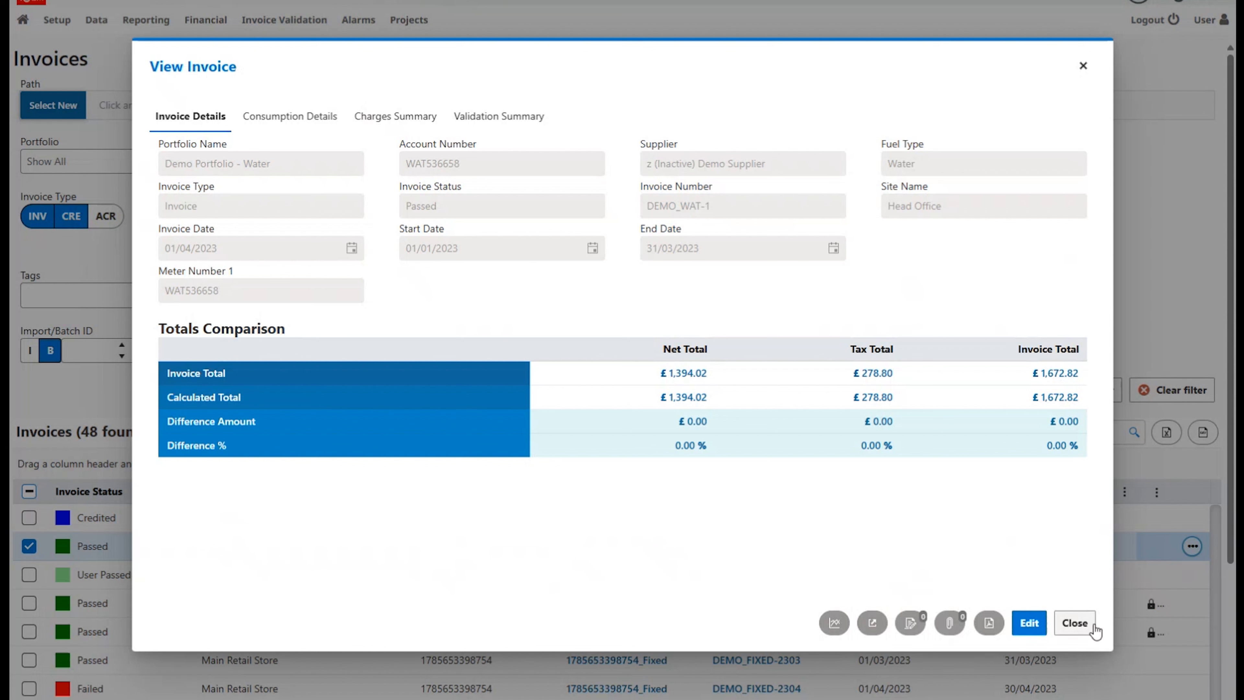
pyautogui.click(1075, 623)
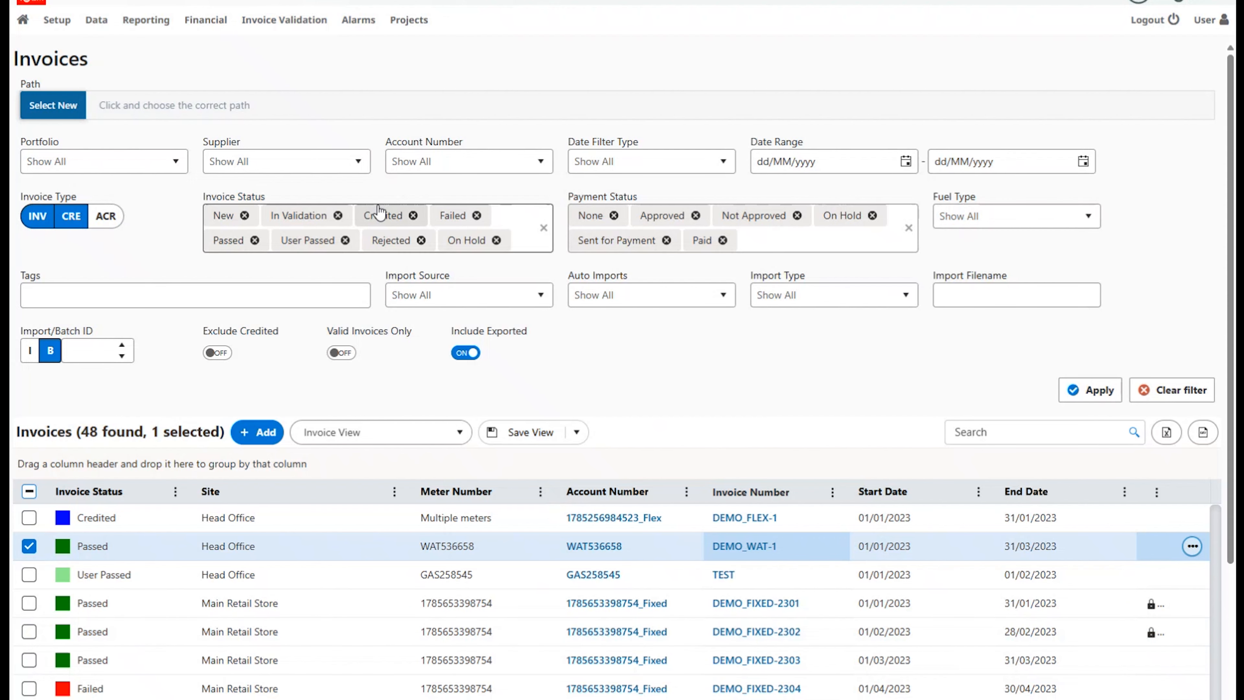
# Open the NpowerElectricityNational batch from the batch imports and view the original invoice of its first Account Missing entry
pyautogui.click(275, 25)
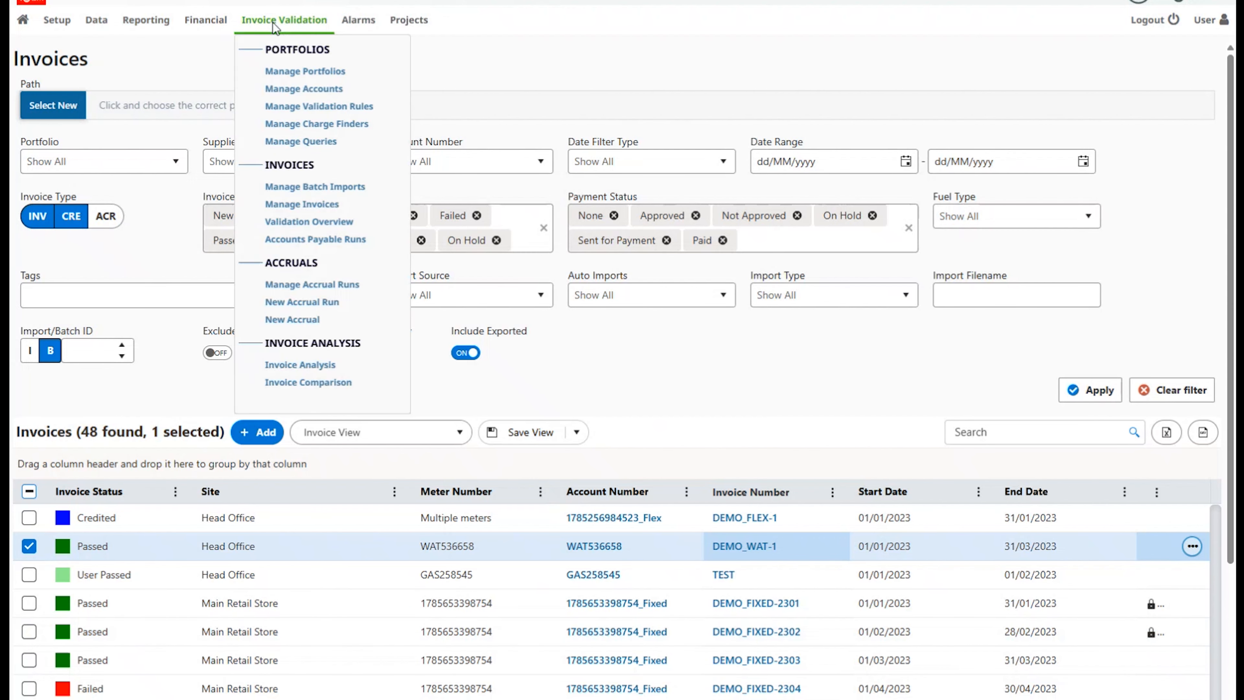
pyautogui.click(312, 190)
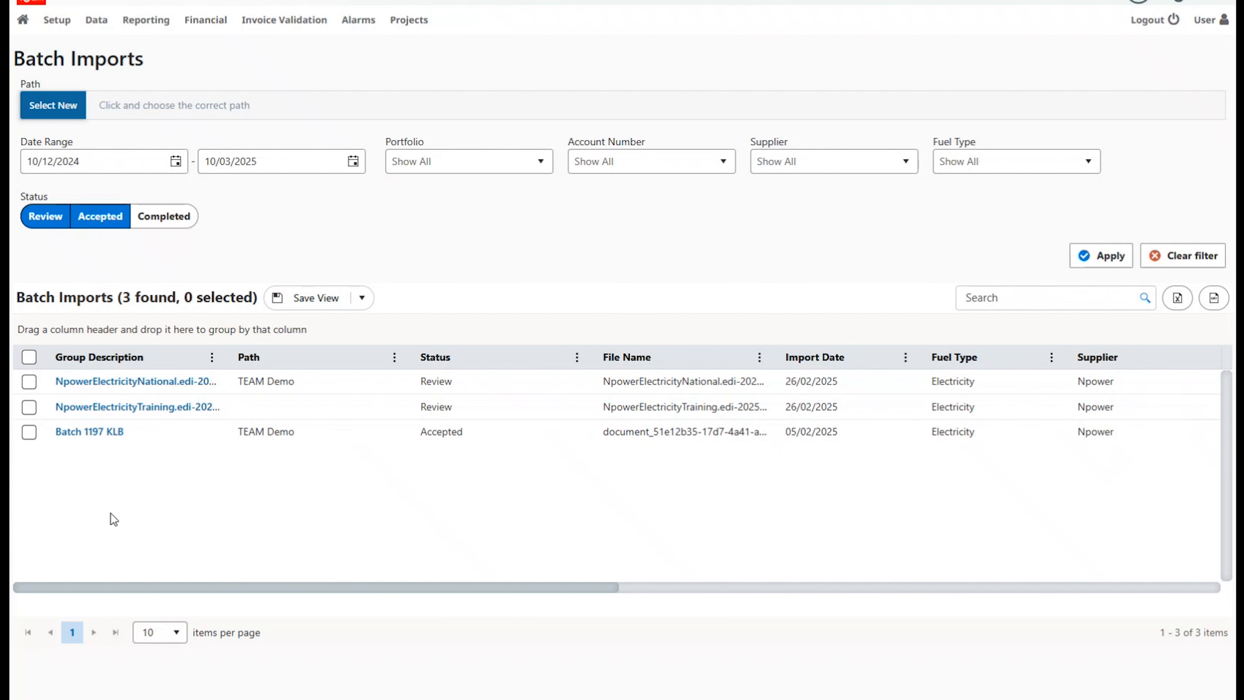
pyautogui.click(175, 405)
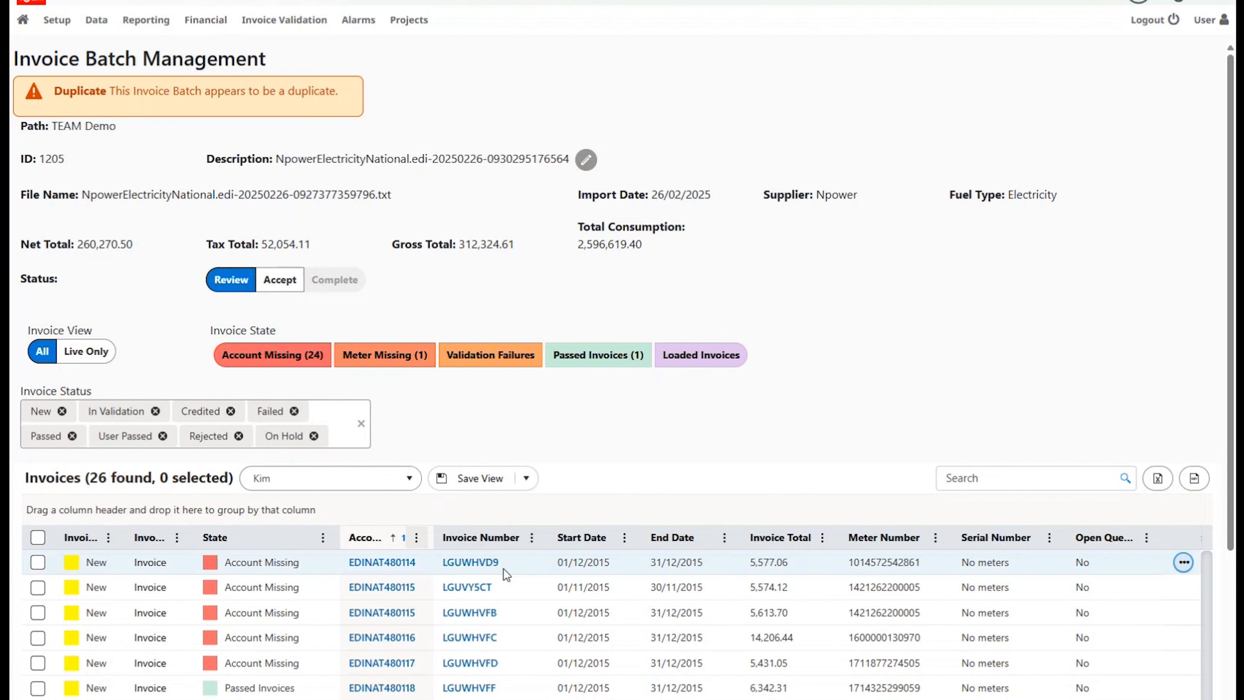
pyautogui.rightClick(511, 568)
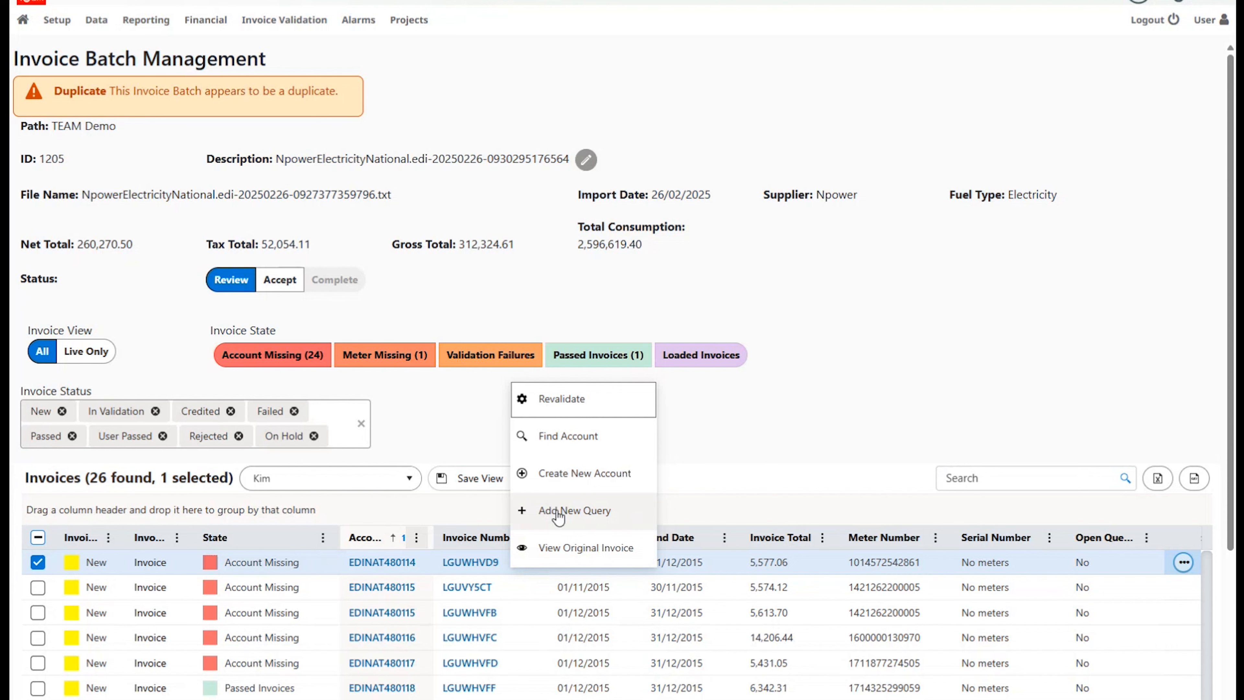
pyautogui.click(578, 552)
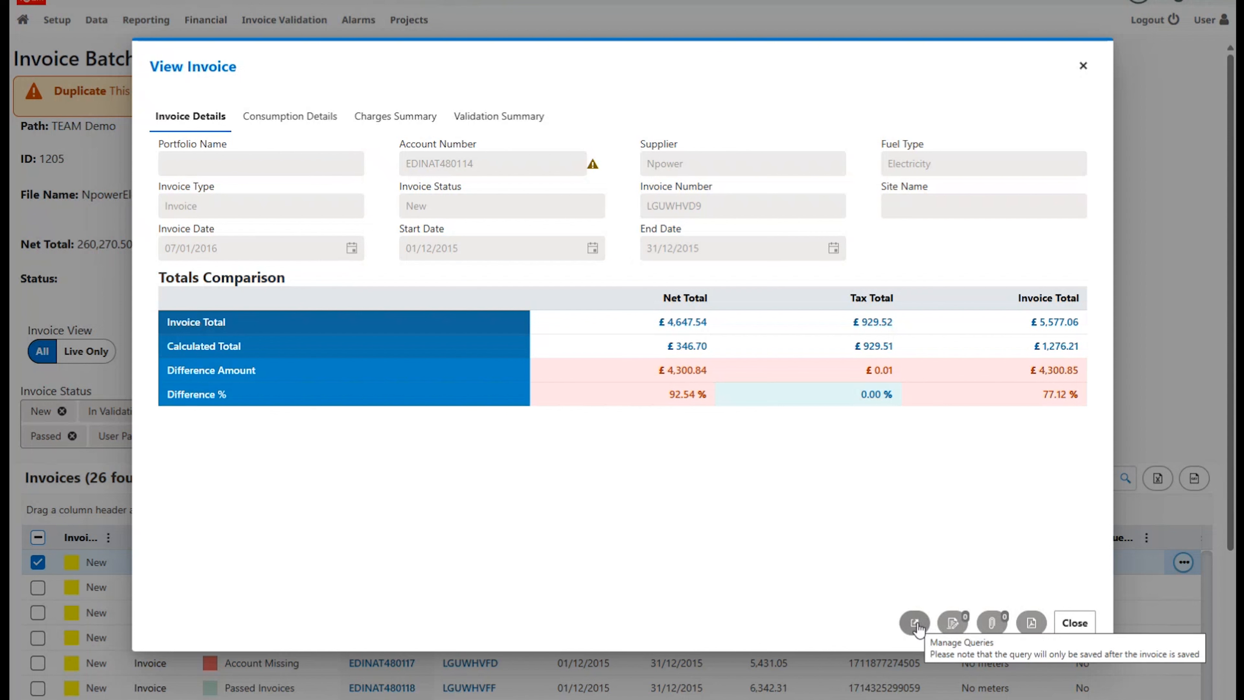
pyautogui.click(1075, 624)
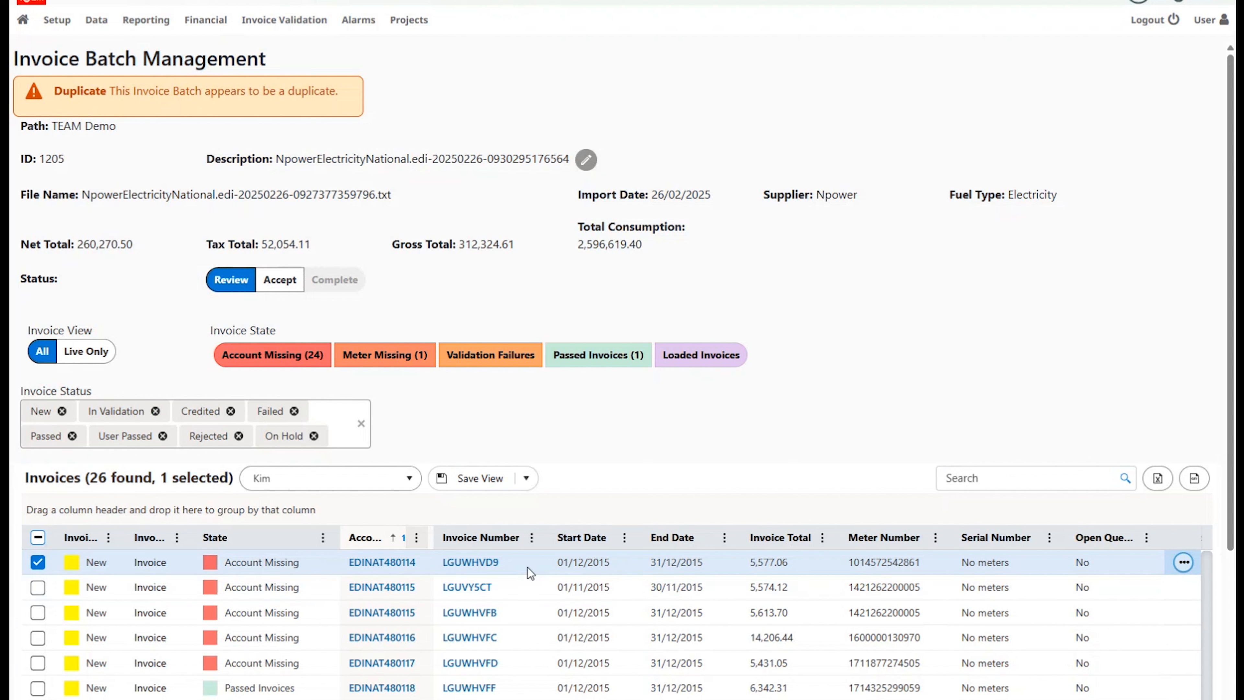
# Open the bookmarked Sigma User Manual in a new browser tab, leaving the Invoice Batch Management page open
pyautogui.moveTo(283, 21)
pyautogui.moveTo(186, 21)
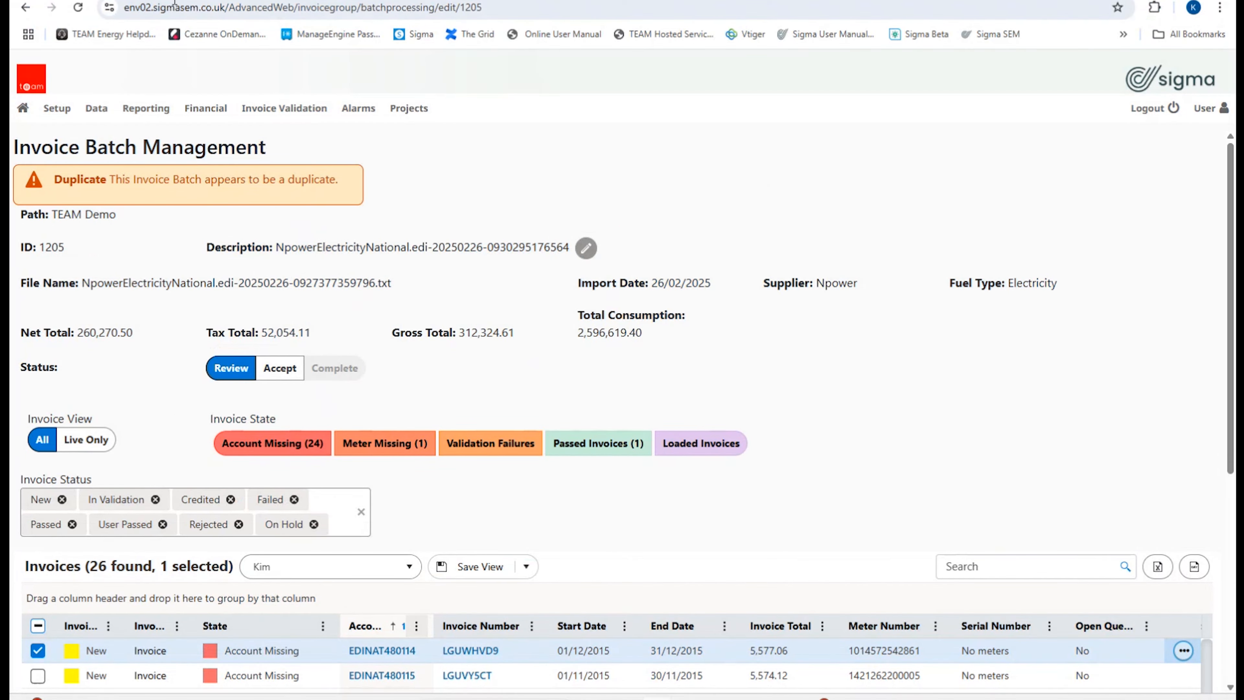
pyautogui.hotkey('ctrl', 't')
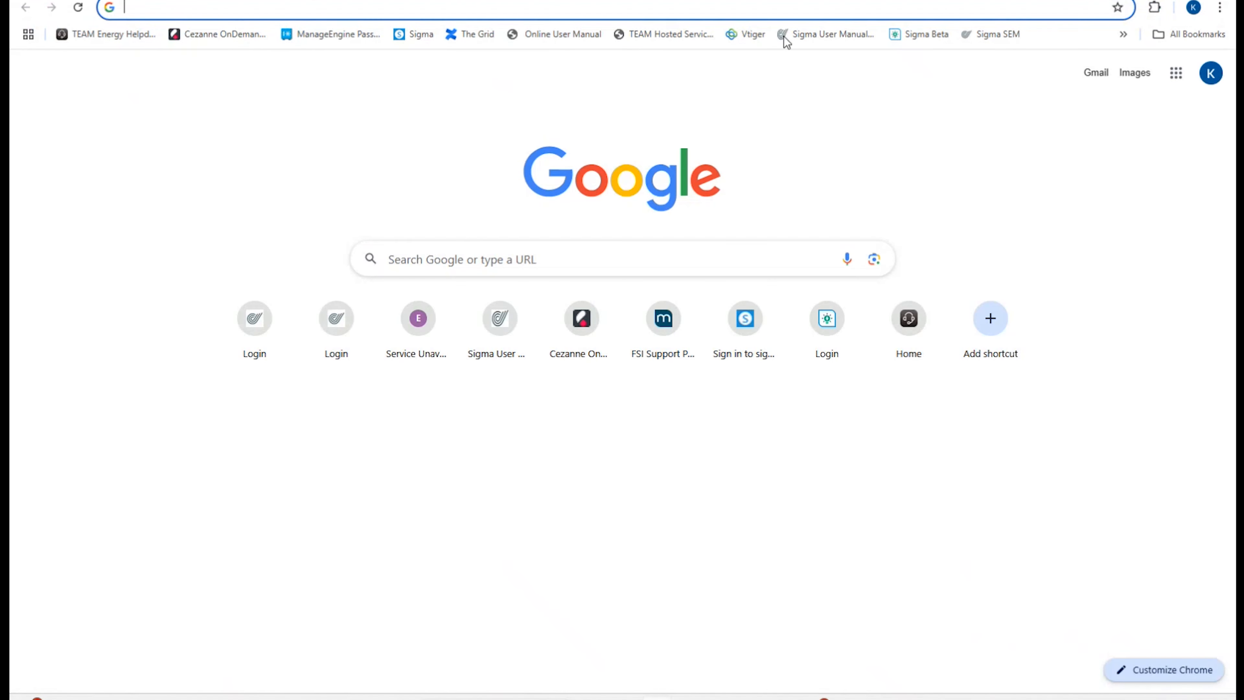
pyautogui.click(839, 35)
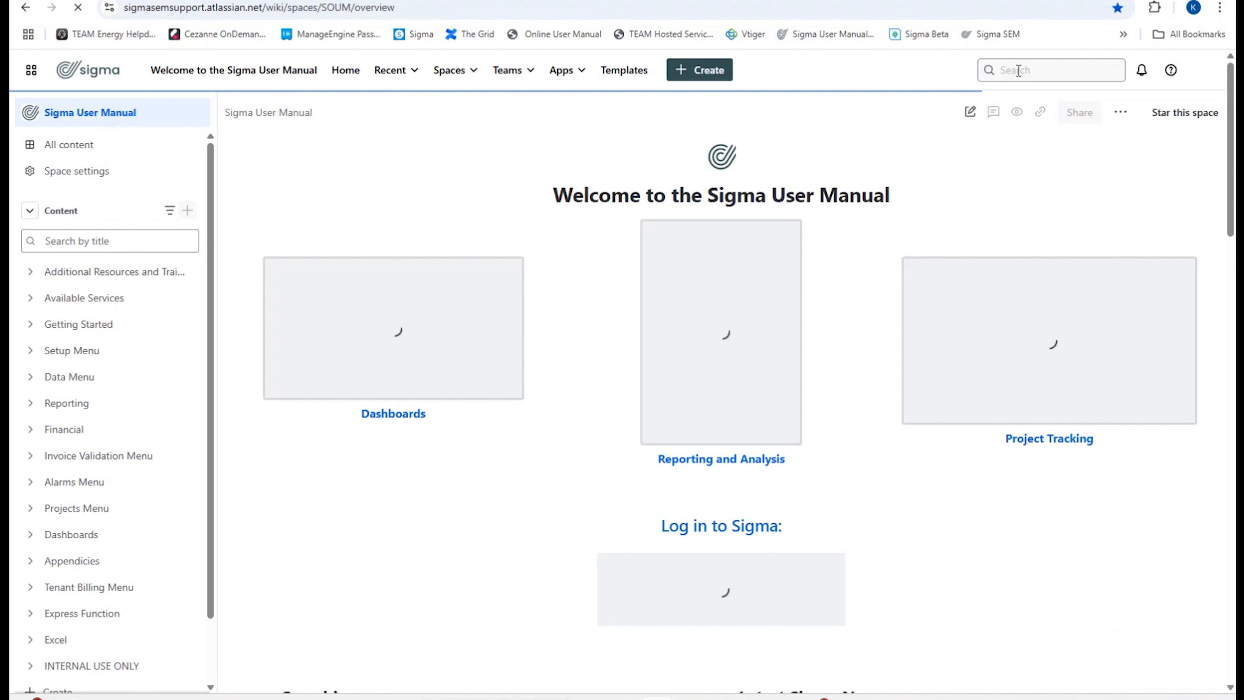
# Search the whole user manual site for "queries" and show the full page of search results
pyautogui.click(1018, 72)
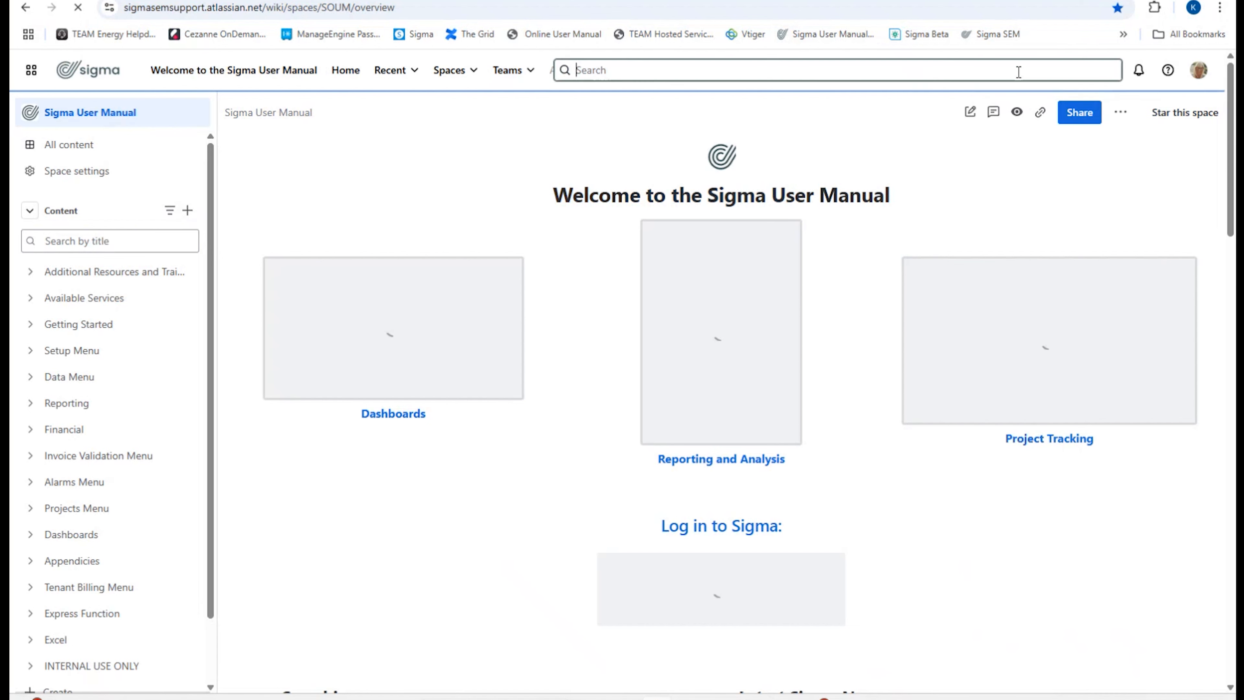
pyautogui.write('queer')
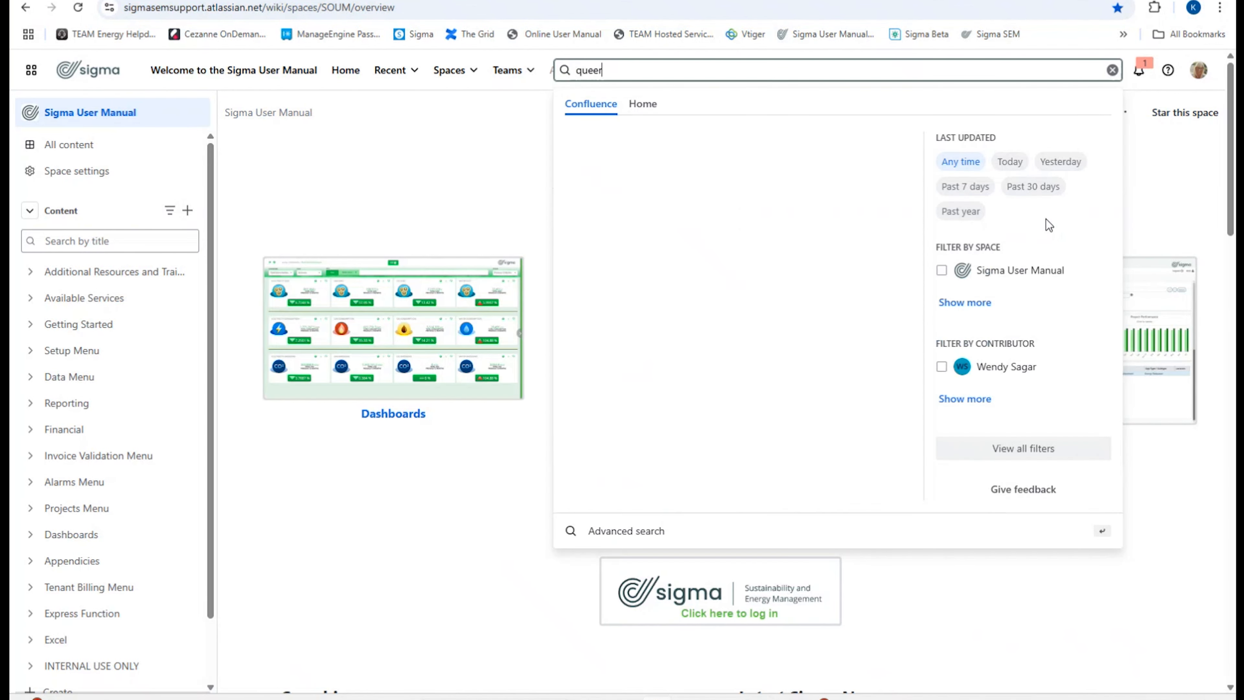
pyautogui.write('ies')
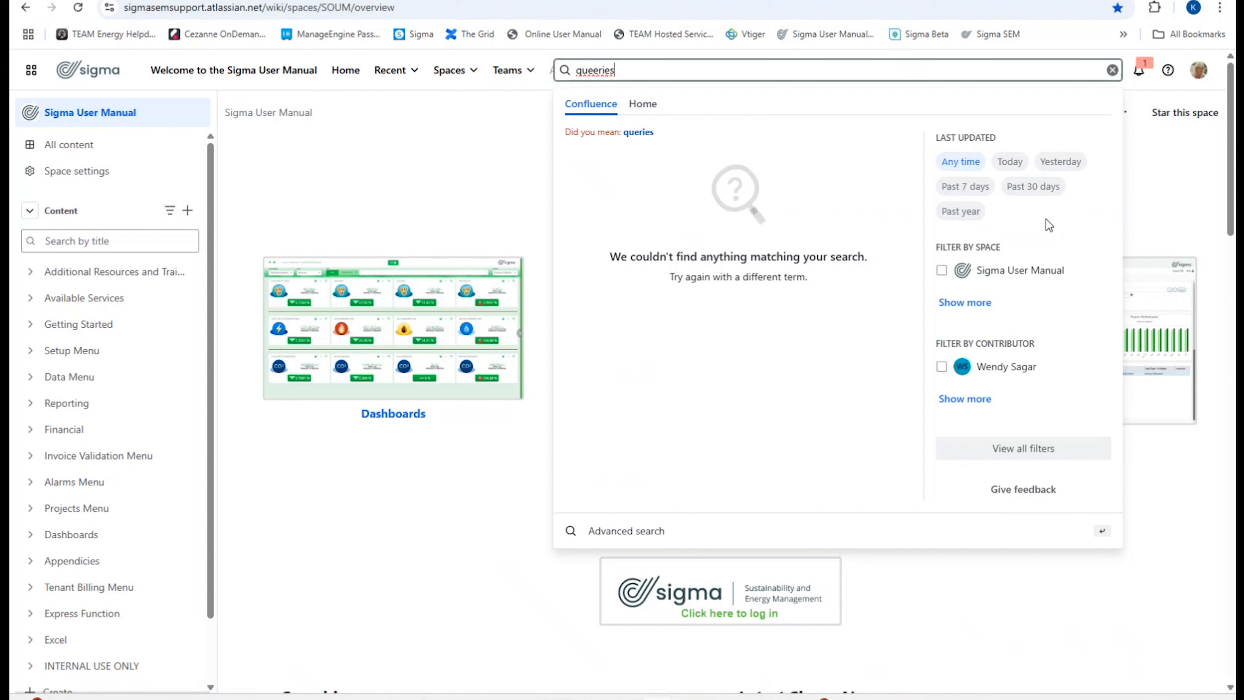
pyautogui.press('BackSpace')
pyautogui.press('BackSpace')
pyautogui.press('BackSpace')
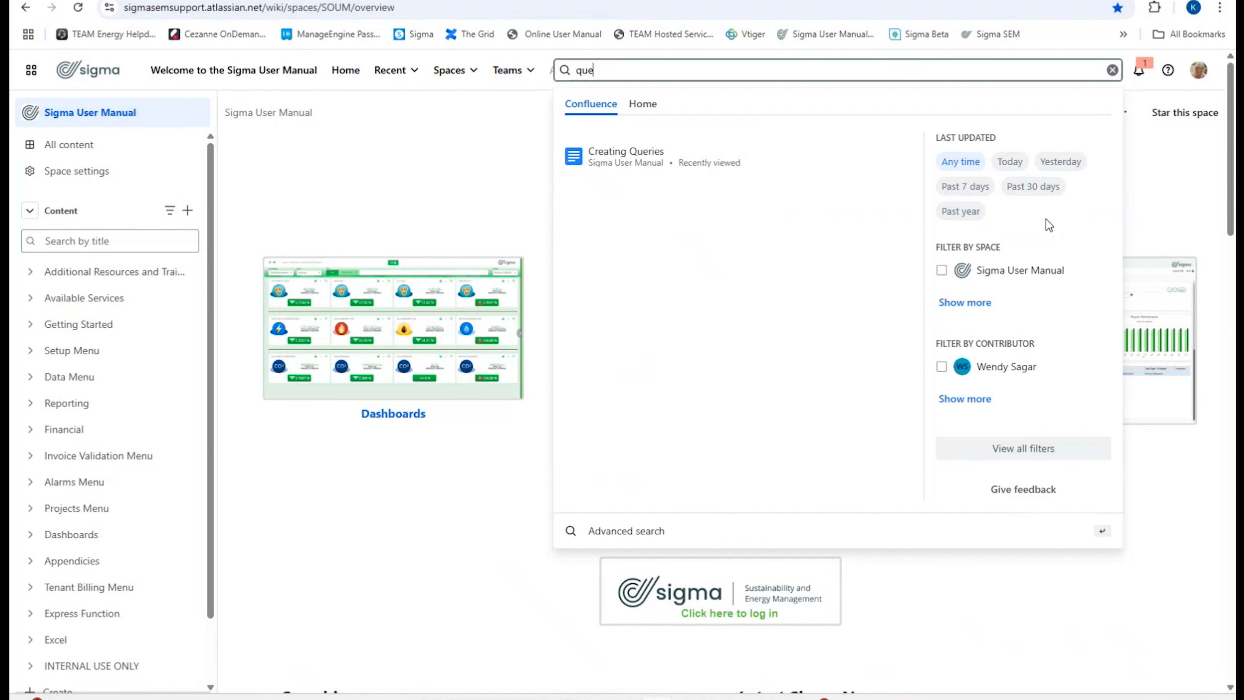
pyautogui.write('ries')
pyautogui.press('Return')
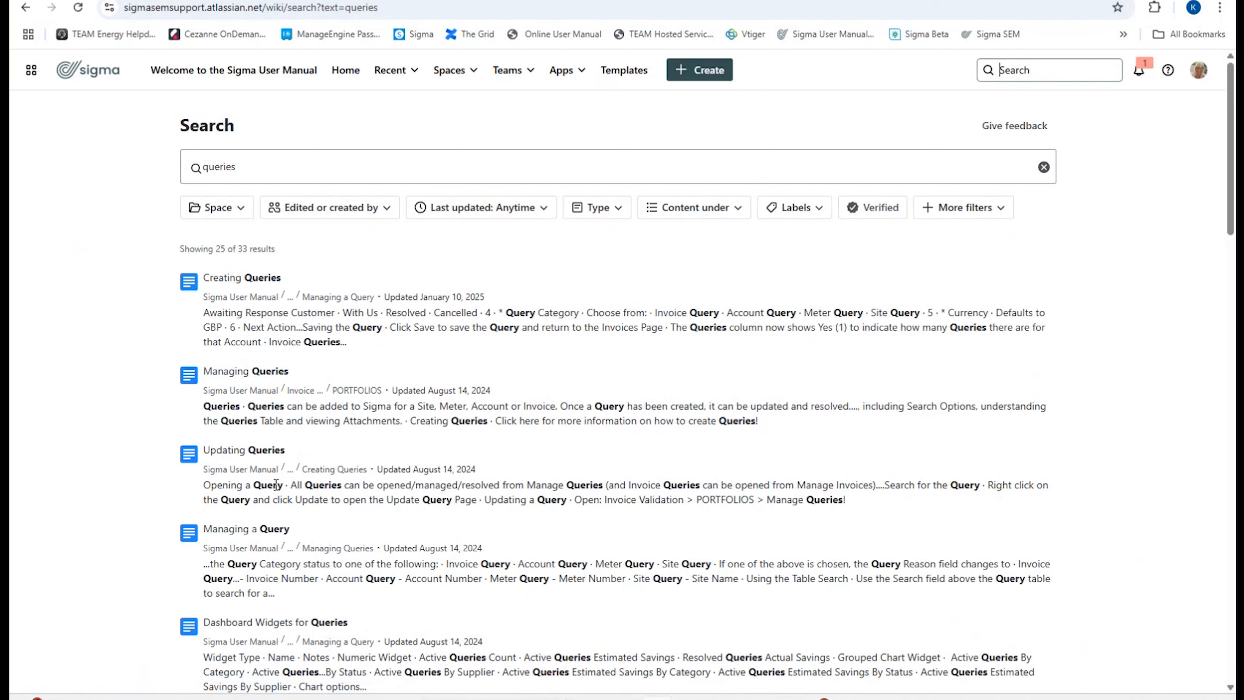
# Open the Creating Queries article and read through its Queries and Account Queries sections as far as the Create Query popup illustration
pyautogui.click(248, 280)
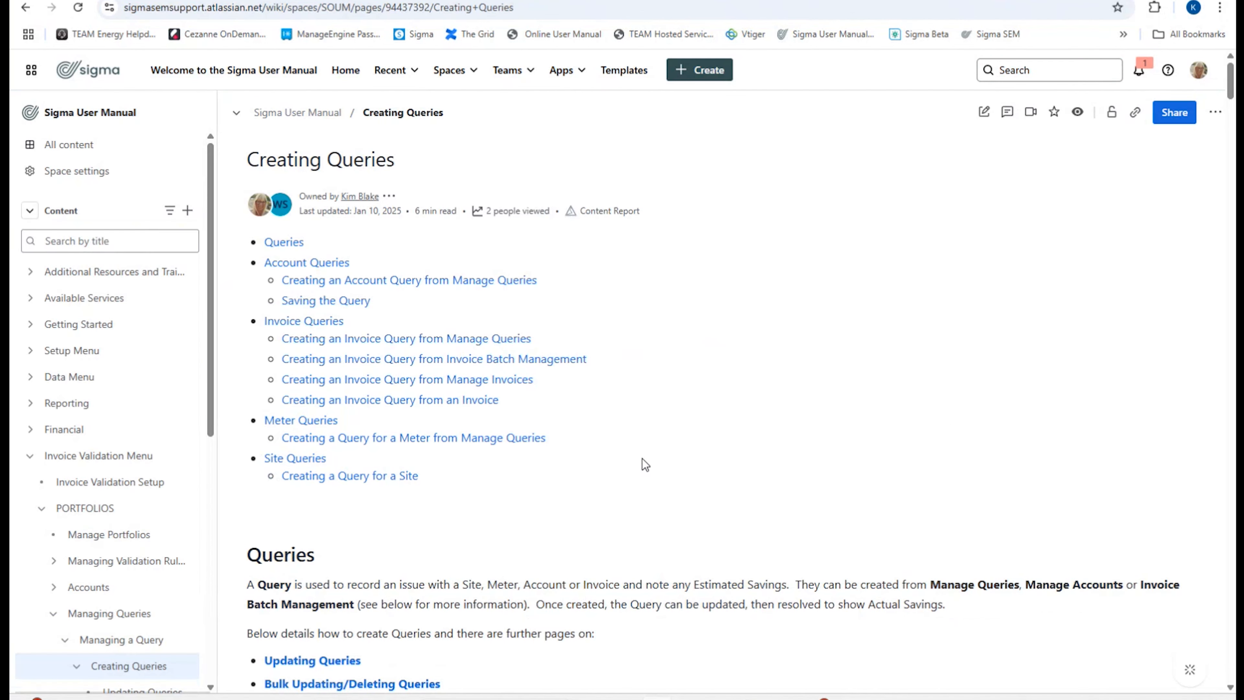
pyautogui.scroll(-8, 641, 456)
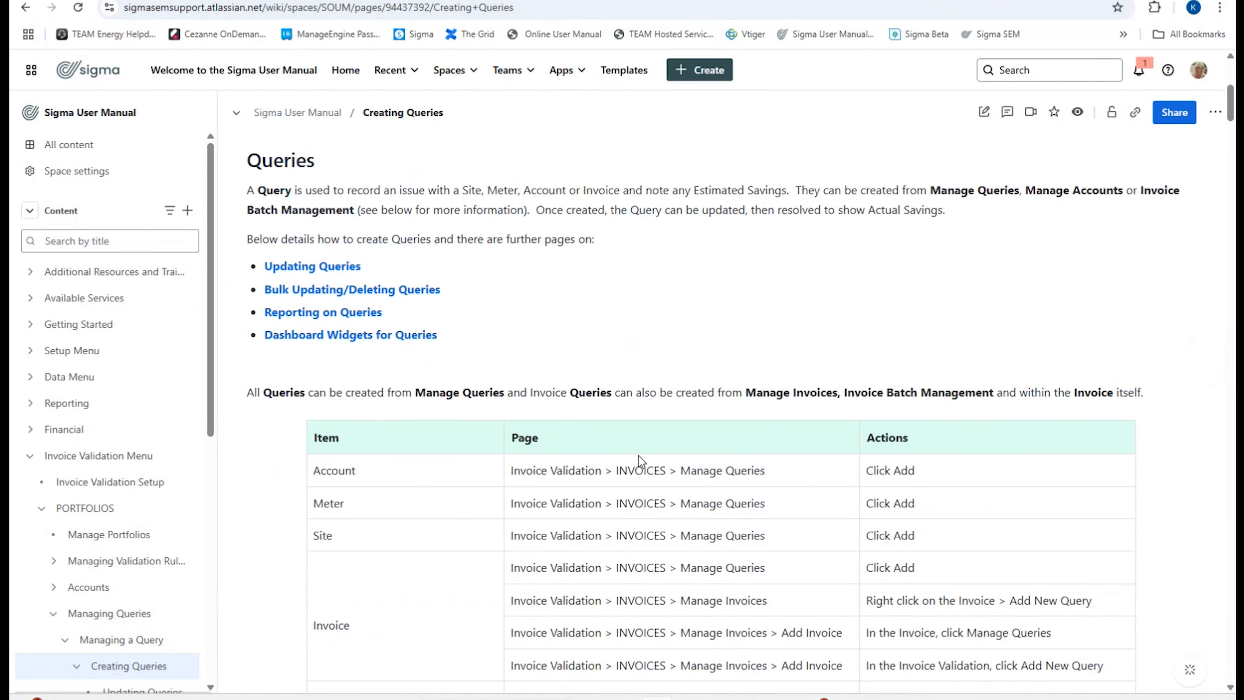
pyautogui.scroll(-11, 638, 455)
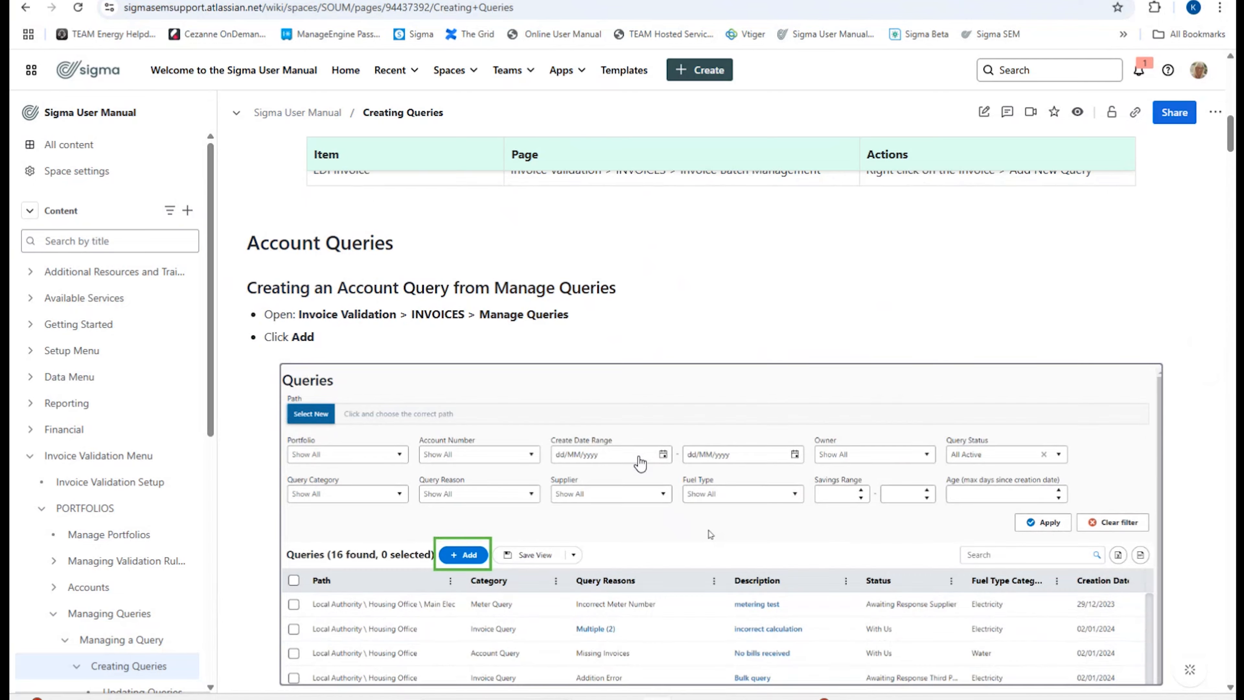
pyautogui.scroll(-13, 639, 462)
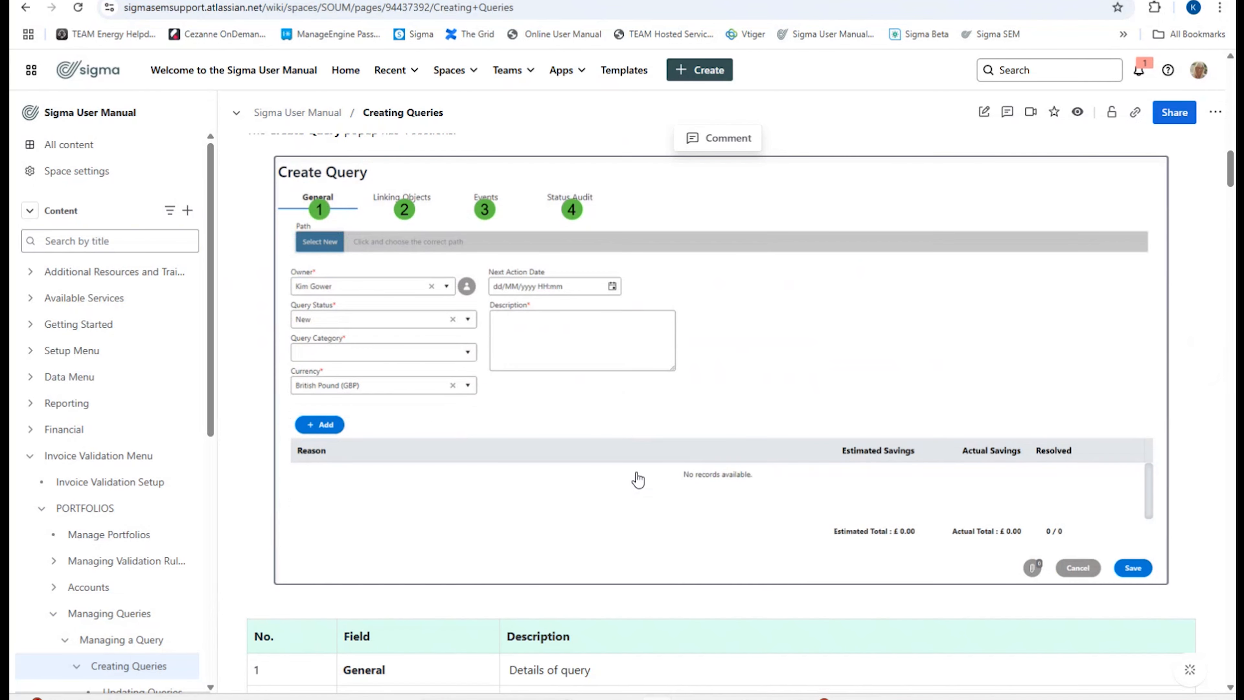